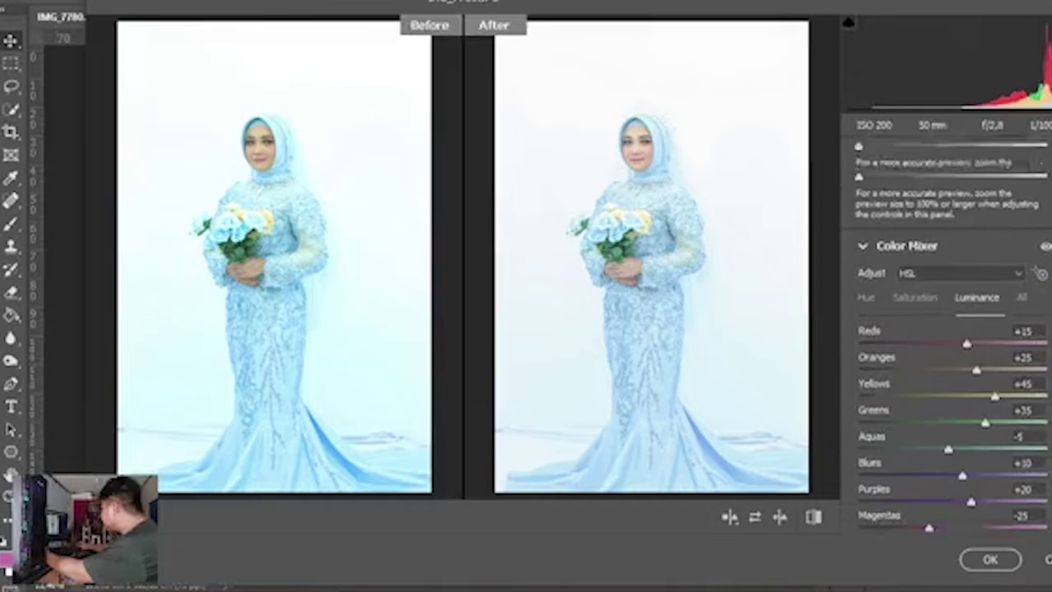
# Step: Set the Oranges saturation to -25 in the Color Mixer and check the skin tone up close
pyautogui.click(928, 312)
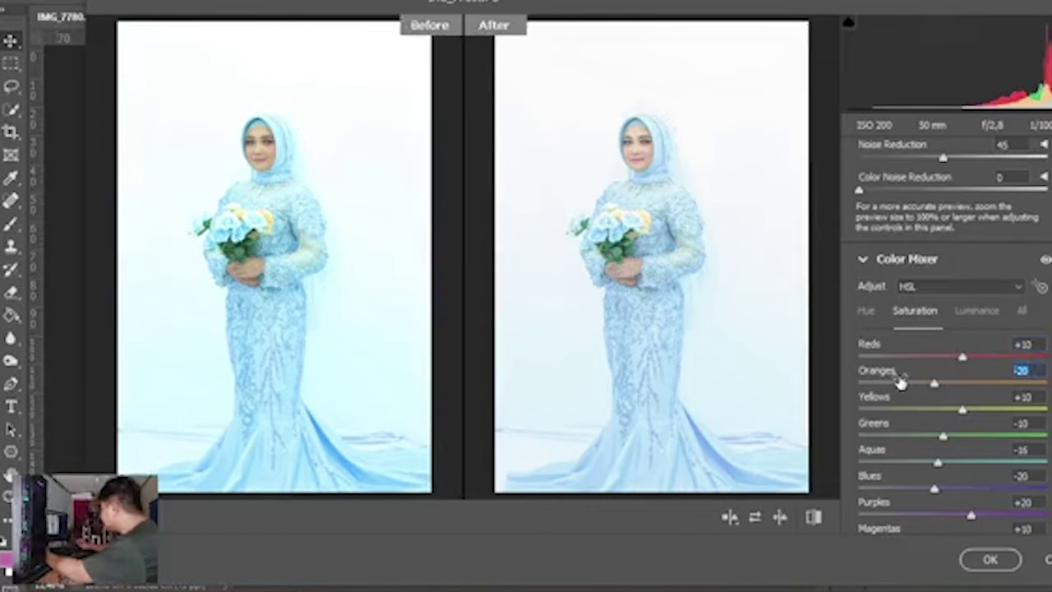
pyautogui.click(635, 146)
pyautogui.moveTo(665, 271); pyautogui.dragTo(663, 204)
pyautogui.scroll(4, 663, 203)
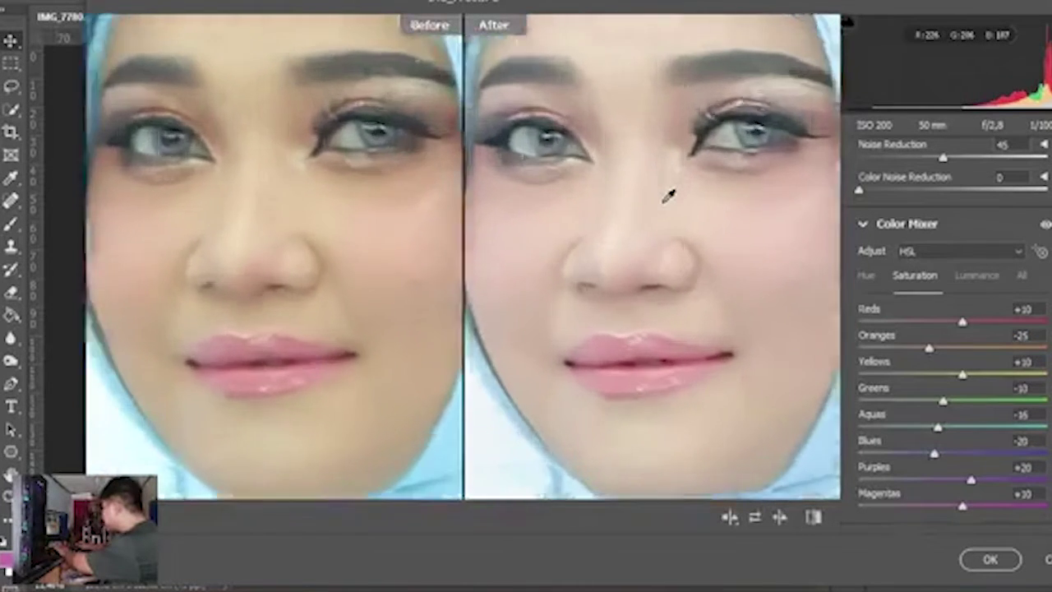
pyautogui.scroll(-8, 664, 202)
pyautogui.scroll(-3, 734, 238)
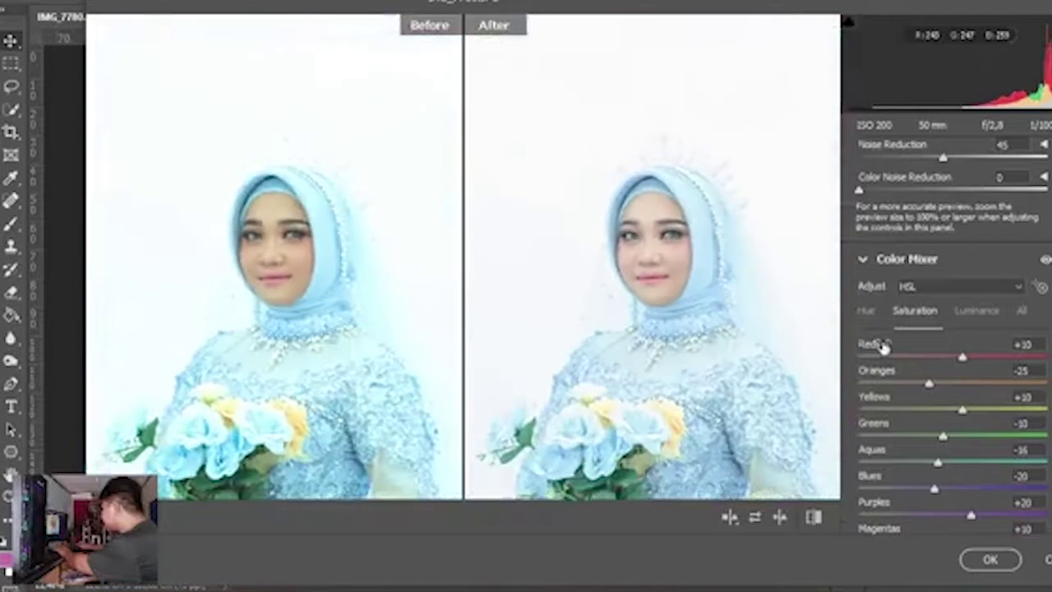
# Step: Set the Blues luminance to +15 in the Color Mixer and compare the whole dress
pyautogui.scroll(-2, 946, 370)
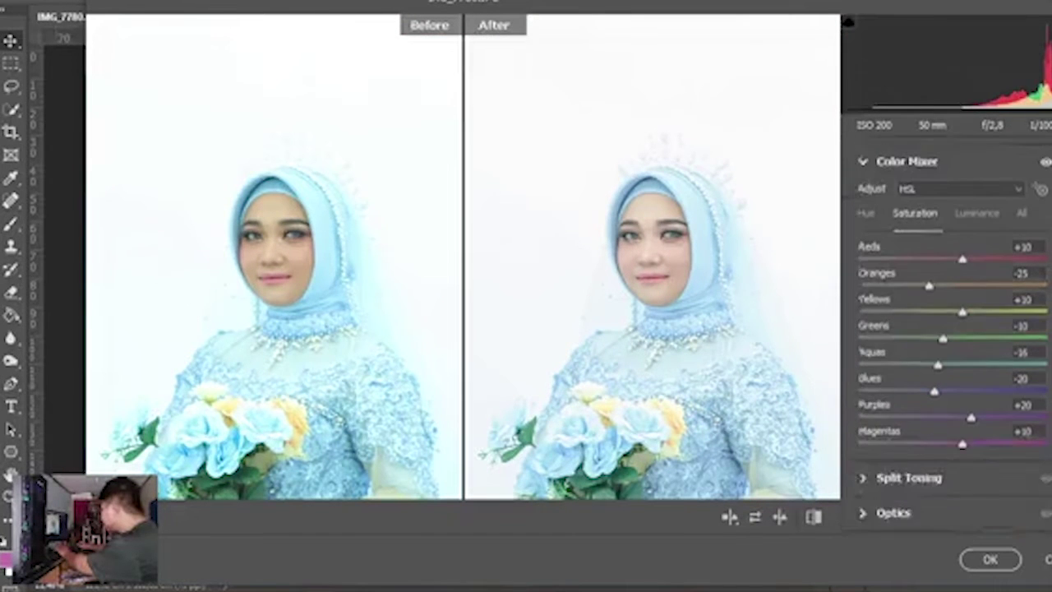
pyautogui.scroll(5, 945, 369)
pyautogui.scroll(-5, 945, 370)
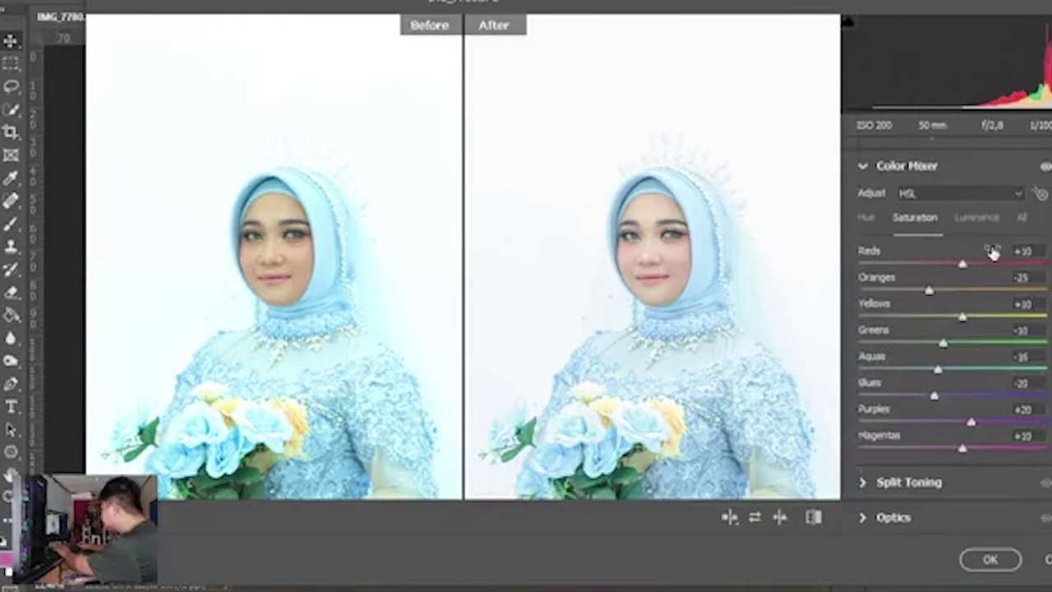
pyautogui.click(977, 217)
pyautogui.write('15')
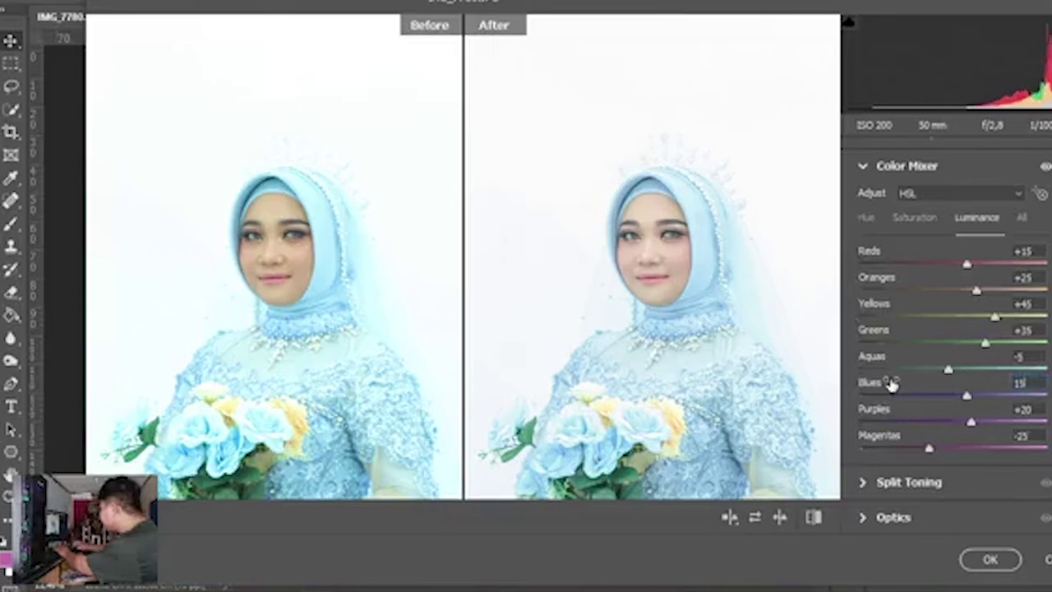
pyautogui.press('Return')
pyautogui.hotkey('ctrl', '-')
pyautogui.hotkey('ctrl', '-')
pyautogui.hotkey('ctrl', '-')
pyautogui.hotkey('ctrl', '=')
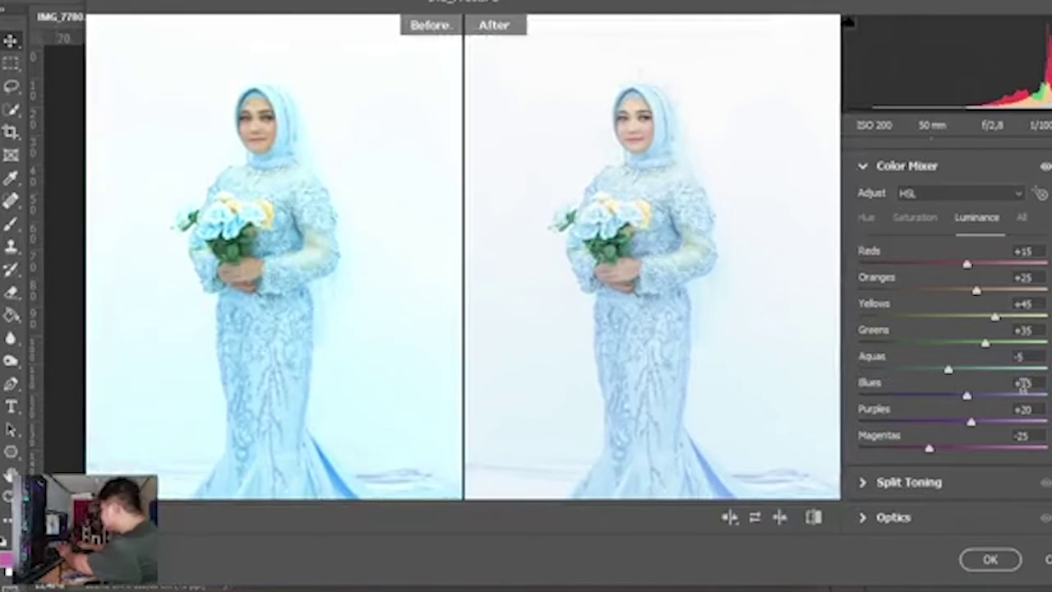
# Step: Set the Blues luminance to +12 and compare the dress before and after
pyautogui.moveTo(1028, 383); pyautogui.dragTo(1016, 384)
pyautogui.hotkey('ctrl', '=')
pyautogui.hotkey('ctrl', '=')
pyautogui.moveTo(749, 209); pyautogui.dragTo(766, 326)
pyautogui.hotkey('ctrl', '-')
pyautogui.hotkey('ctrl', '-')
pyautogui.hotkey('ctrl', '-')
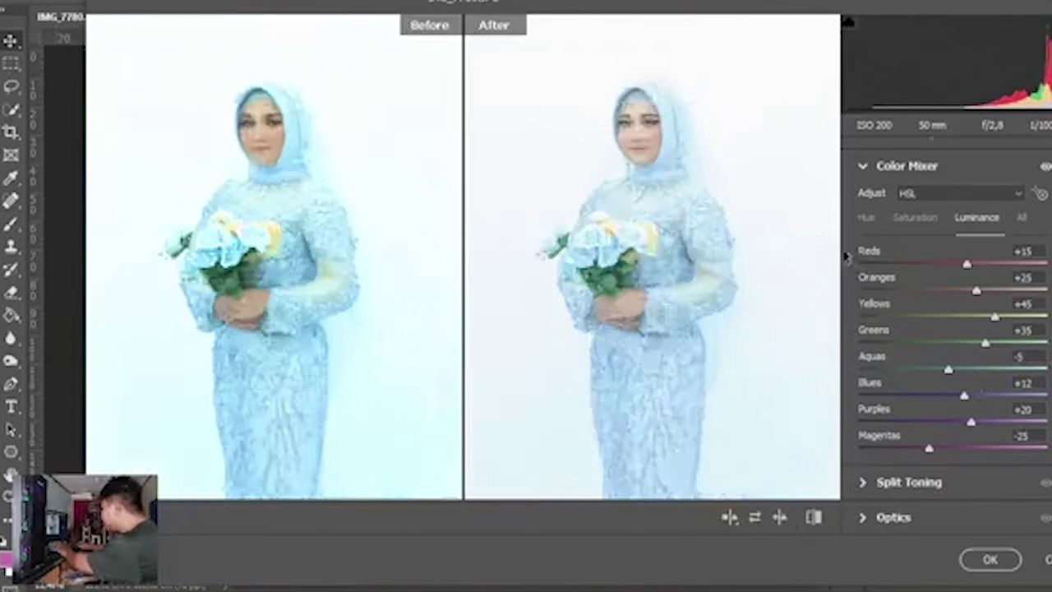
pyautogui.hotkey('ctrl', '=')
# Step: Set the Blacks to +20 and the Reds luminance to +11
pyautogui.scroll(10, 950, 329)
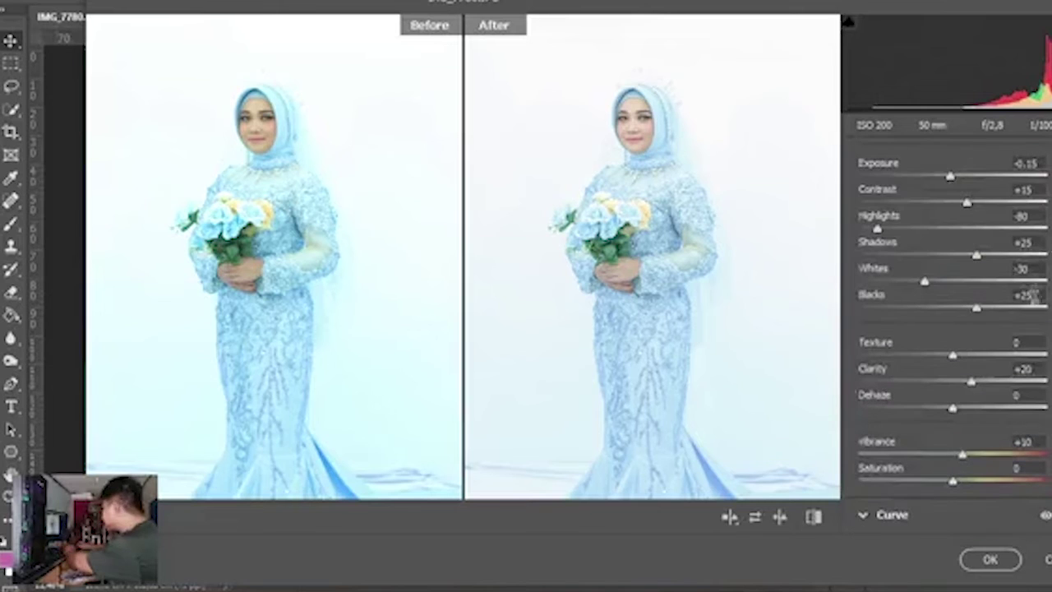
pyautogui.click(1029, 295)
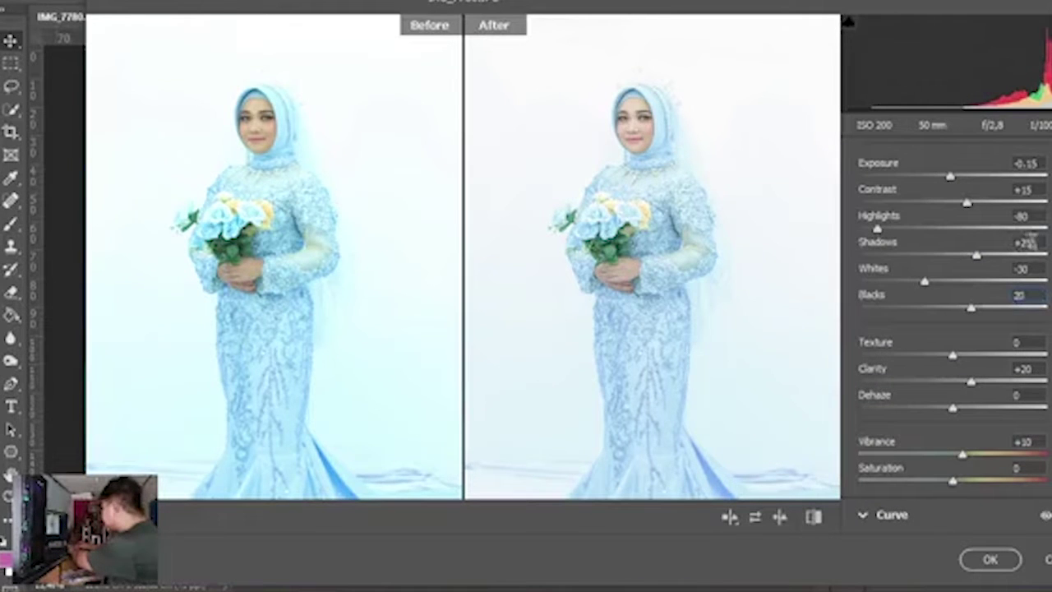
pyautogui.scroll(-10, 950, 329)
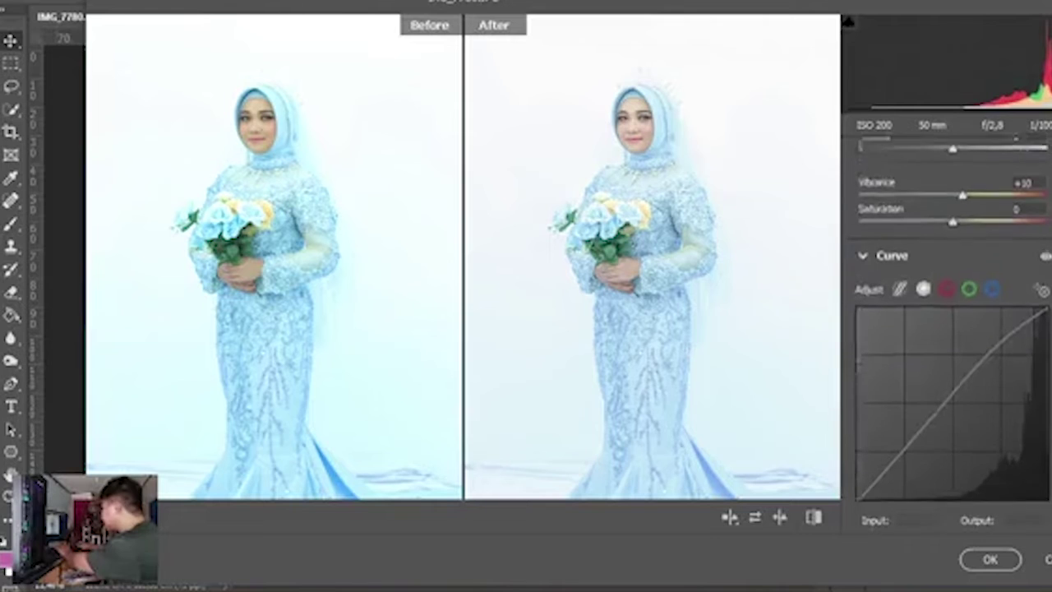
pyautogui.scroll(-3, 949, 329)
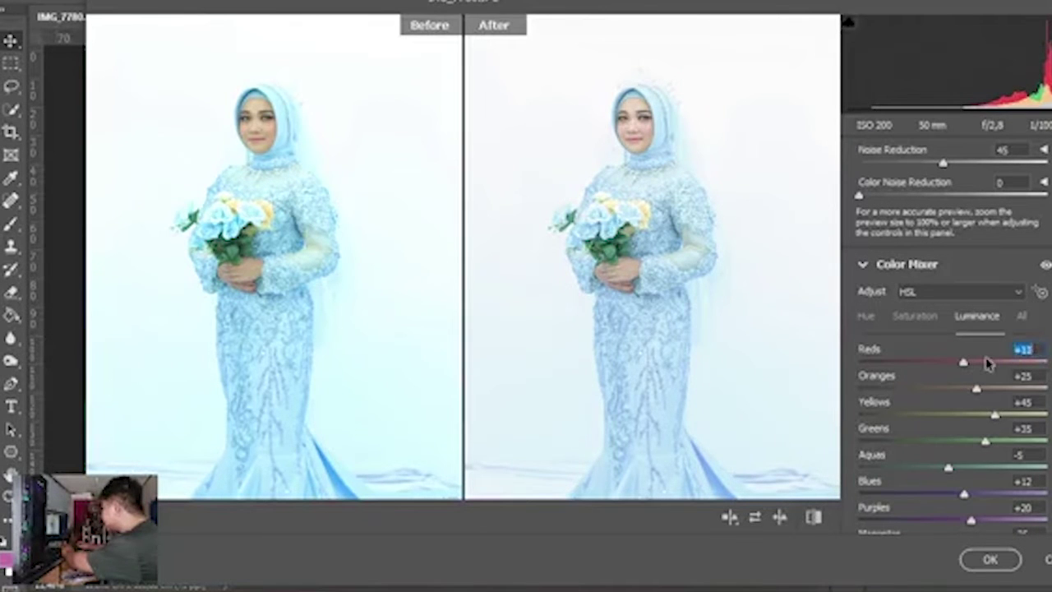
# Step: Set the Reds saturation to +15, check the face and the full photo, and apply the Camera Raw adjustments
pyautogui.click(915, 315)
pyautogui.scroll(3, 716, 216)
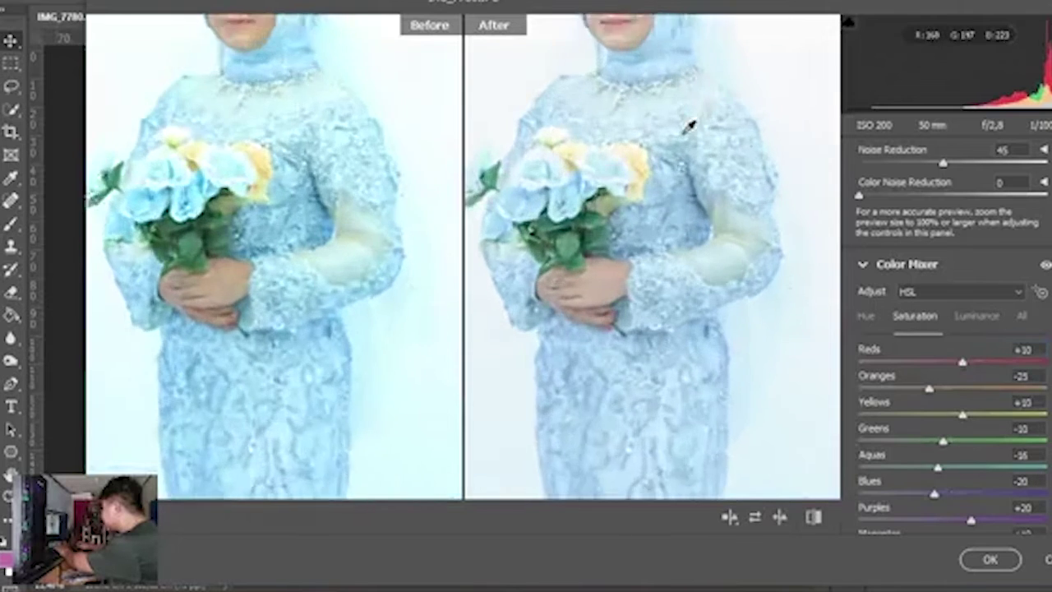
pyautogui.scroll(2, 742, 364)
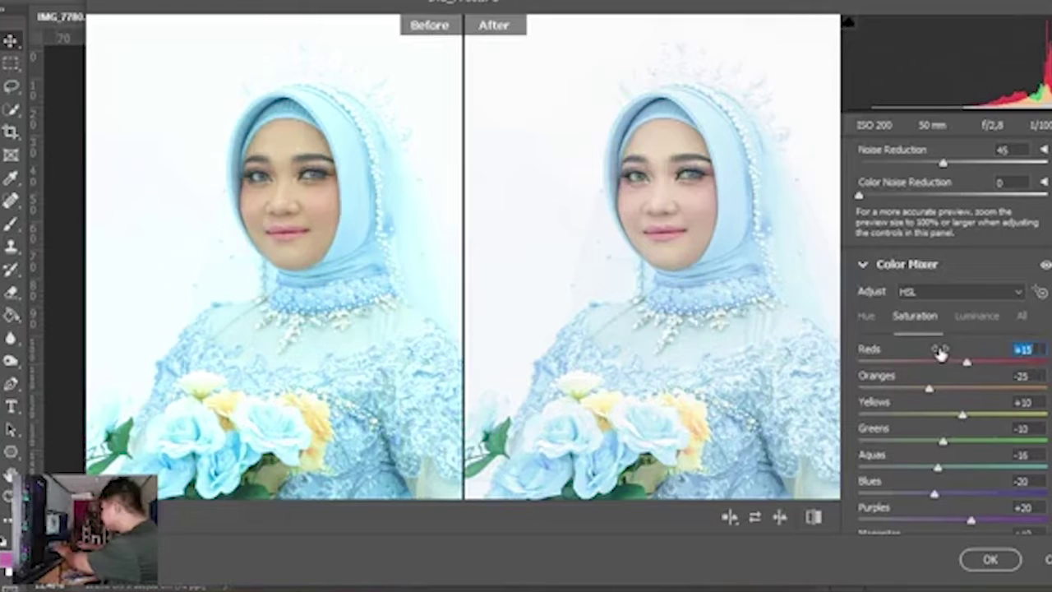
pyautogui.hotkey('ctrl', '-')
pyautogui.hotkey('ctrl', '0')
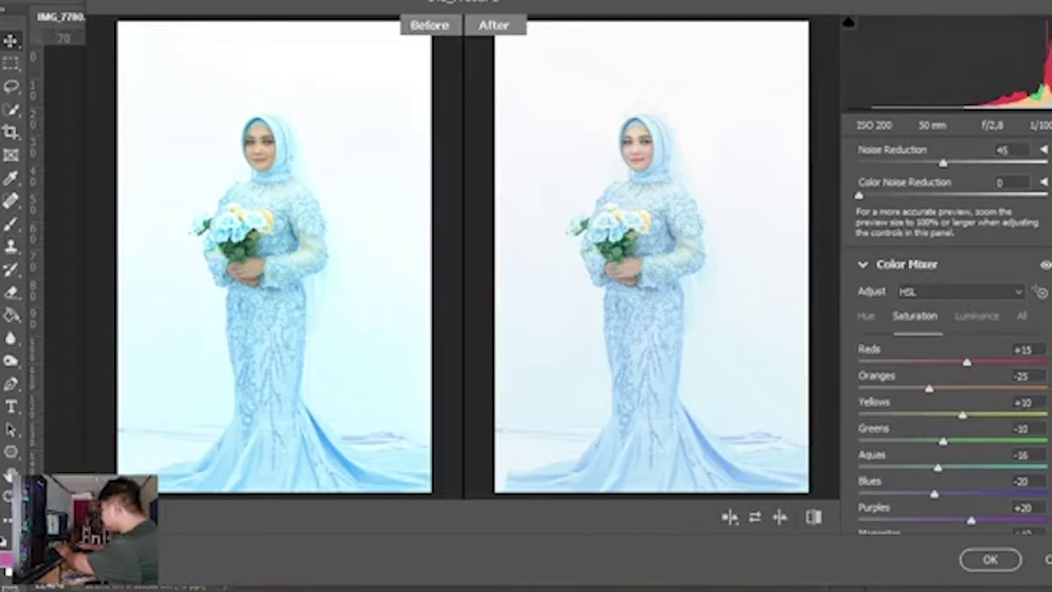
pyautogui.scroll(-5, 945, 329)
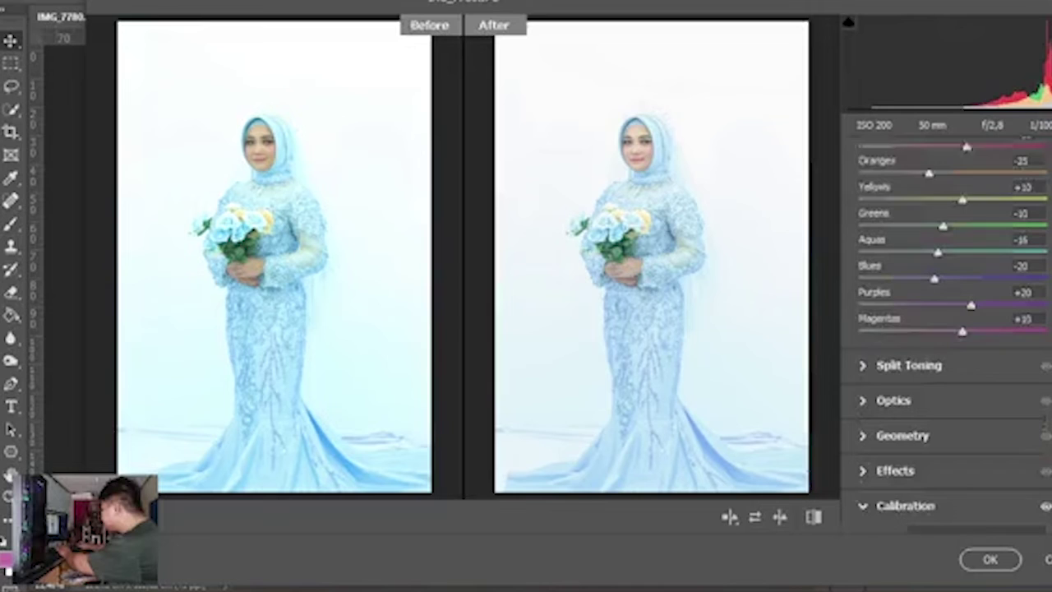
pyautogui.click(991, 560)
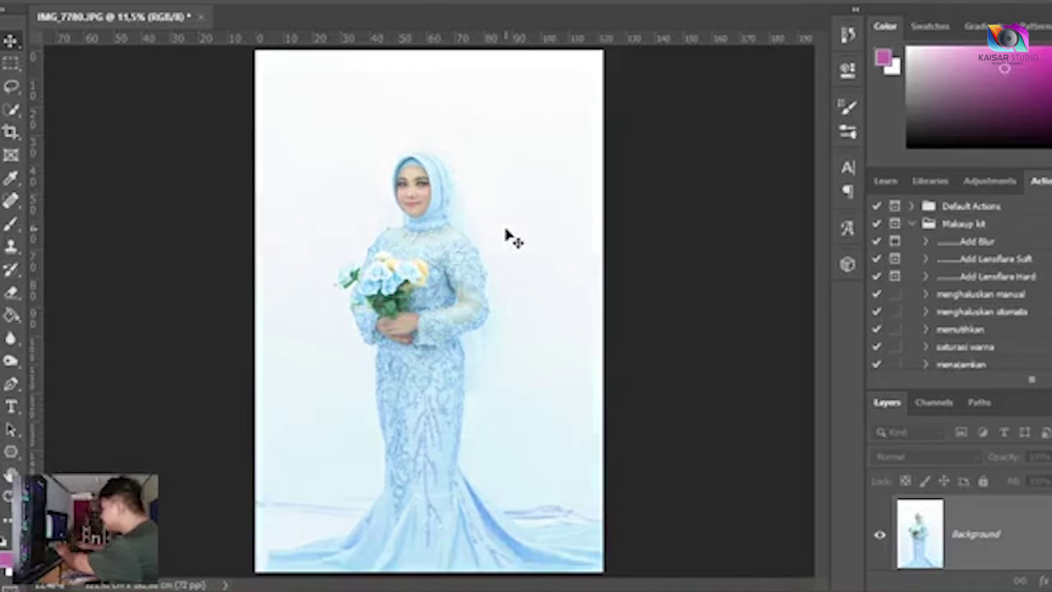
# Step: Lasso the empty lower-left corner of the photo with the adjoining dress hem and fill it with Content-Aware
pyautogui.hotkey('ctrl', '+')
pyautogui.hotkey('ctrl', '+')
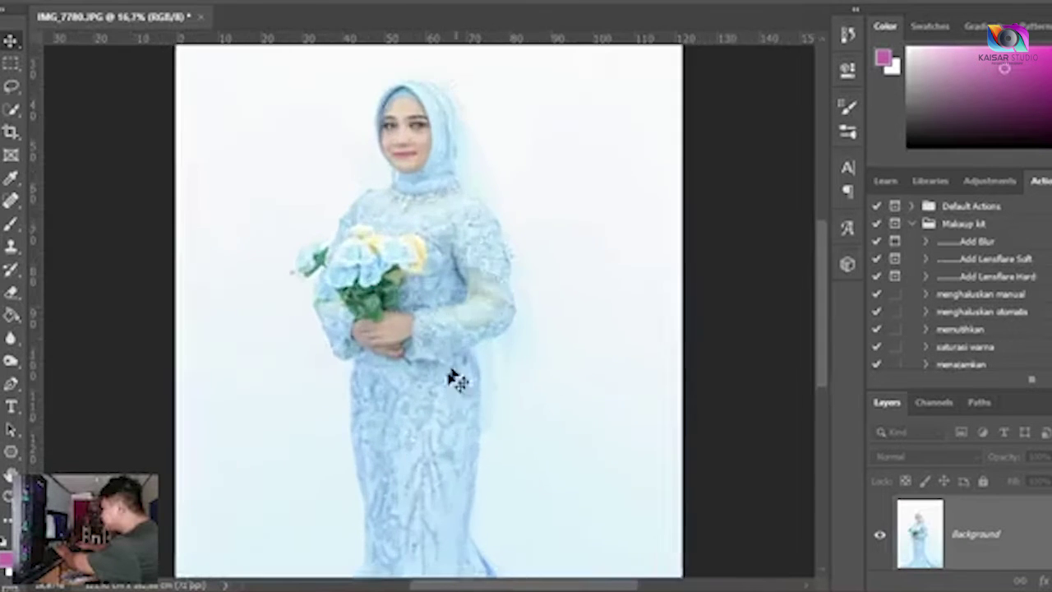
pyautogui.moveTo(425, 437); pyautogui.dragTo(569, 109)
pyautogui.hotkey('ctrl', '+')
pyautogui.hotkey('ctrl', '+')
pyautogui.moveTo(406, 349); pyautogui.dragTo(494, 265)
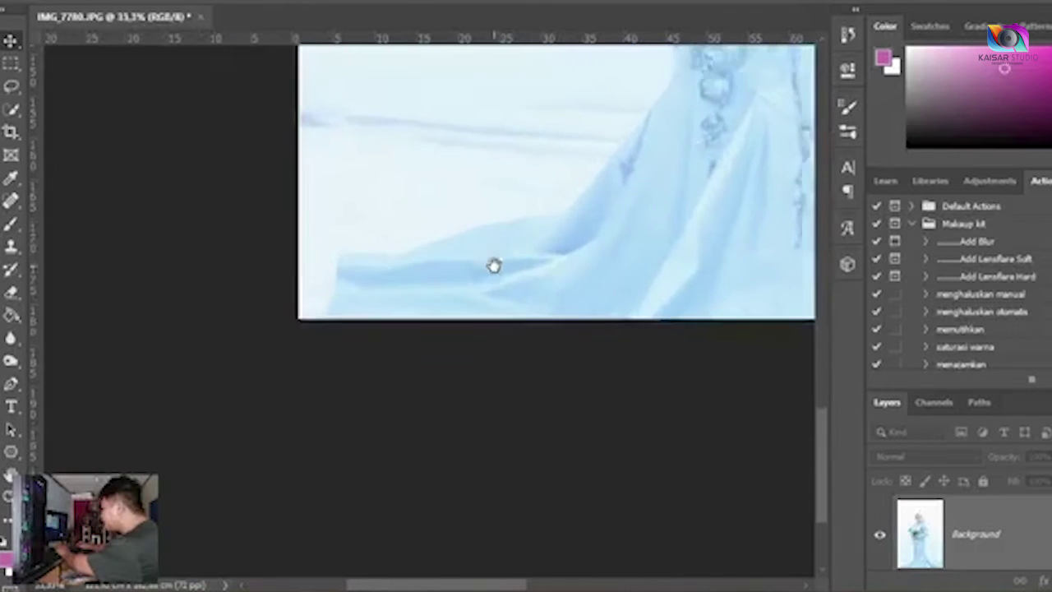
pyautogui.hotkey('ctrl', '+')
pyautogui.moveTo(411, 275); pyautogui.dragTo(577, 285)
pyautogui.click(10, 85)
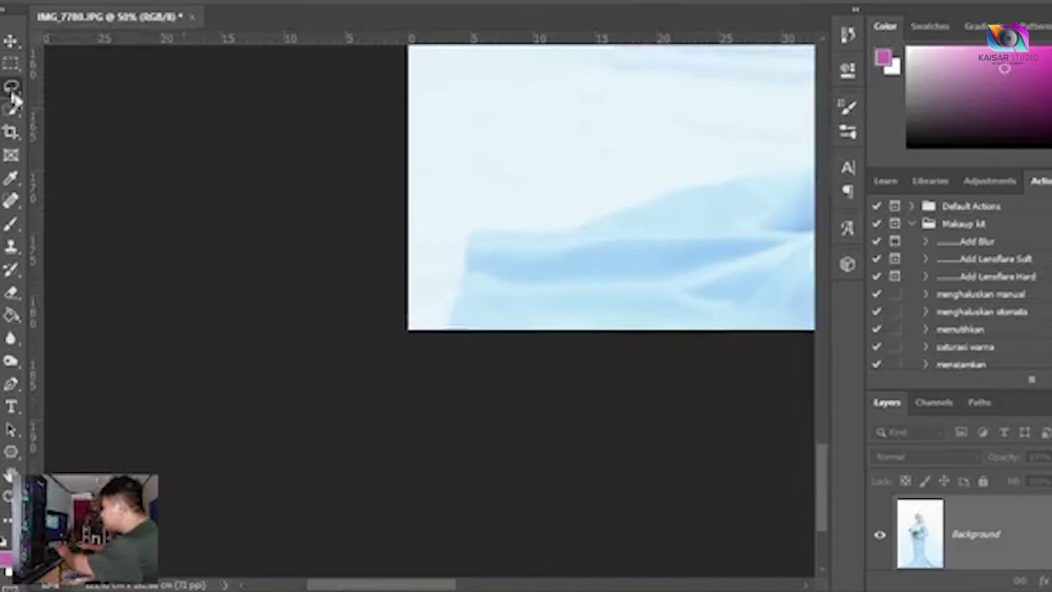
pyautogui.moveTo(427, 238)
pyautogui.mouseDown()
pyautogui.moveTo(441, 371)
pyautogui.moveTo(500, 277)
pyautogui.mouseUp()
pyautogui.rightClick(499, 276)
pyautogui.click(569, 494)
pyautogui.press('Return')
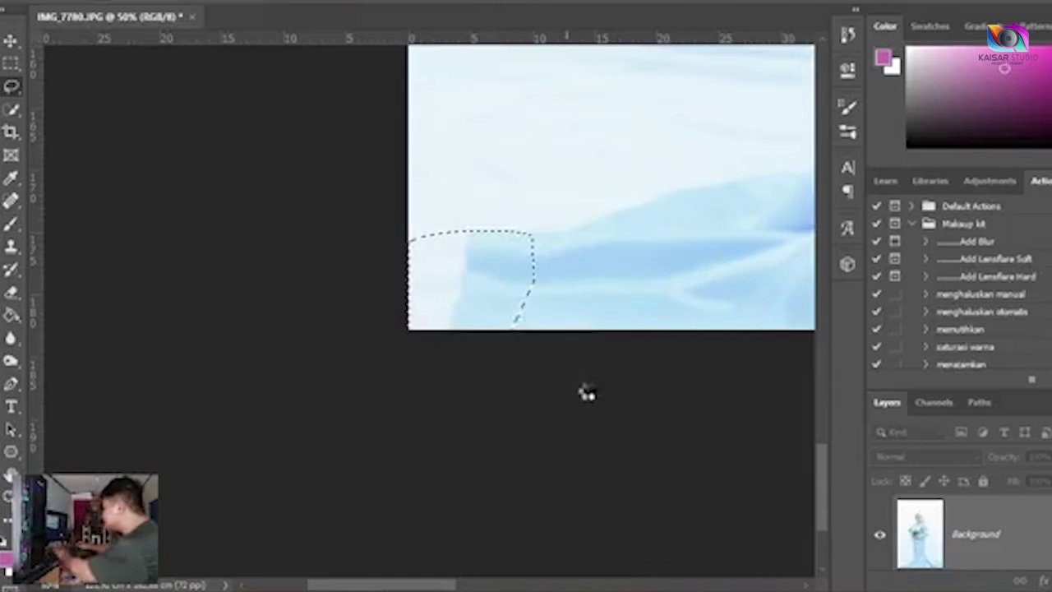
# Step: Lasso the hem's upper edge in the lower-left corner, fill it again with Content-Aware, and deselect
pyautogui.click(527, 236)
pyautogui.moveTo(527, 236)
pyautogui.mouseDown()
pyautogui.moveTo(371, 291)
pyautogui.moveTo(529, 266)
pyautogui.mouseUp()
pyautogui.rightClick(529, 266)
pyautogui.click(553, 483)
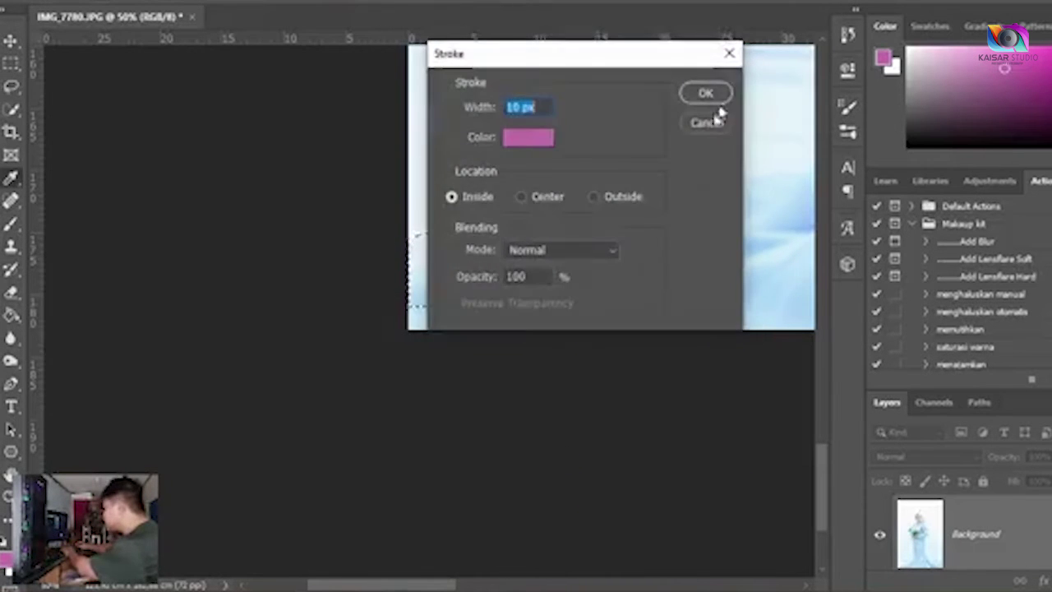
pyautogui.click(714, 121)
pyautogui.rightClick(446, 272)
pyautogui.click(485, 483)
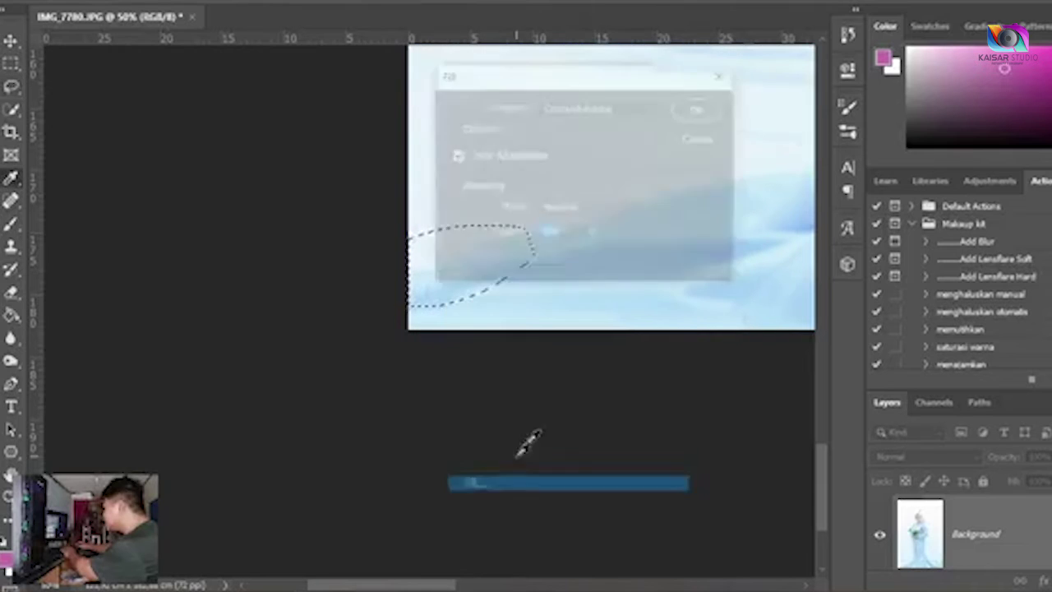
pyautogui.press('Return')
pyautogui.click(625, 336)
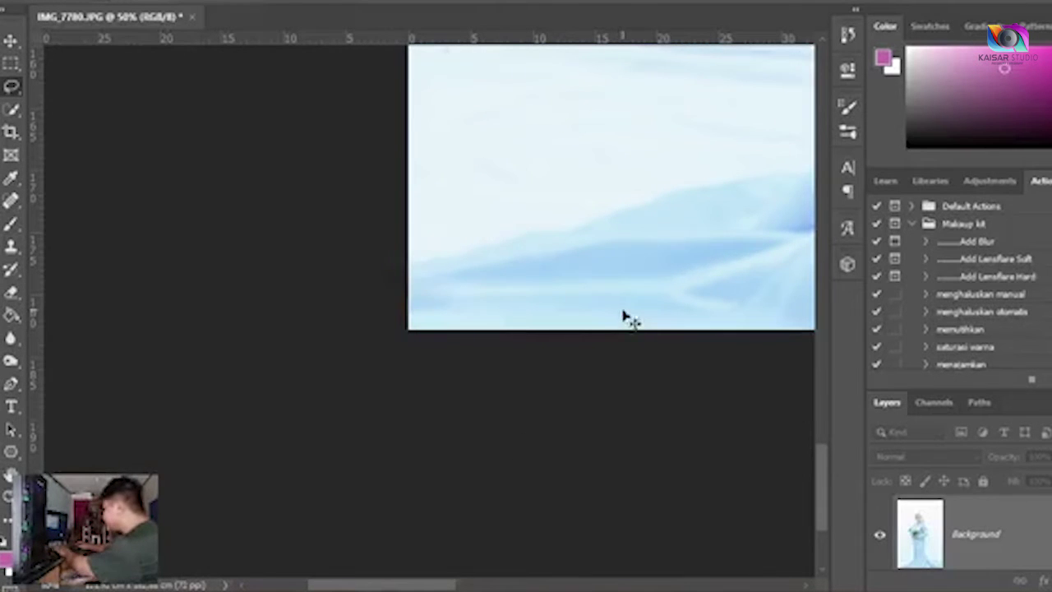
# Step: Remove the long backdrop crease left of the dress with a lasso selection and a Content-Aware fill, then deselect
pyautogui.hotkey('ctrl', '-')
pyautogui.hotkey('ctrl', '-')
pyautogui.moveTo(641, 162); pyautogui.dragTo(611, 222)
pyautogui.hotkey('ctrl', '+')
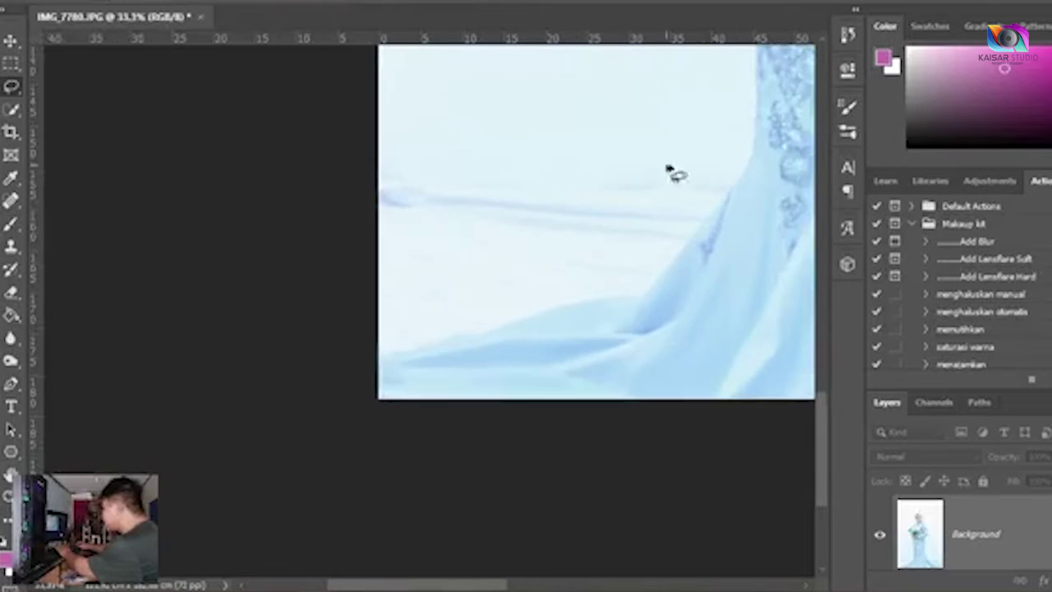
pyautogui.moveTo(660, 170)
pyautogui.mouseDown()
pyautogui.moveTo(425, 161)
pyautogui.moveTo(356, 182)
pyautogui.moveTo(376, 224)
pyautogui.moveTo(541, 258)
pyautogui.moveTo(617, 260)
pyautogui.moveTo(683, 240)
pyautogui.moveTo(699, 229)
pyautogui.moveTo(712, 199)
pyautogui.mouseUp()
pyautogui.rightClick(671, 203)
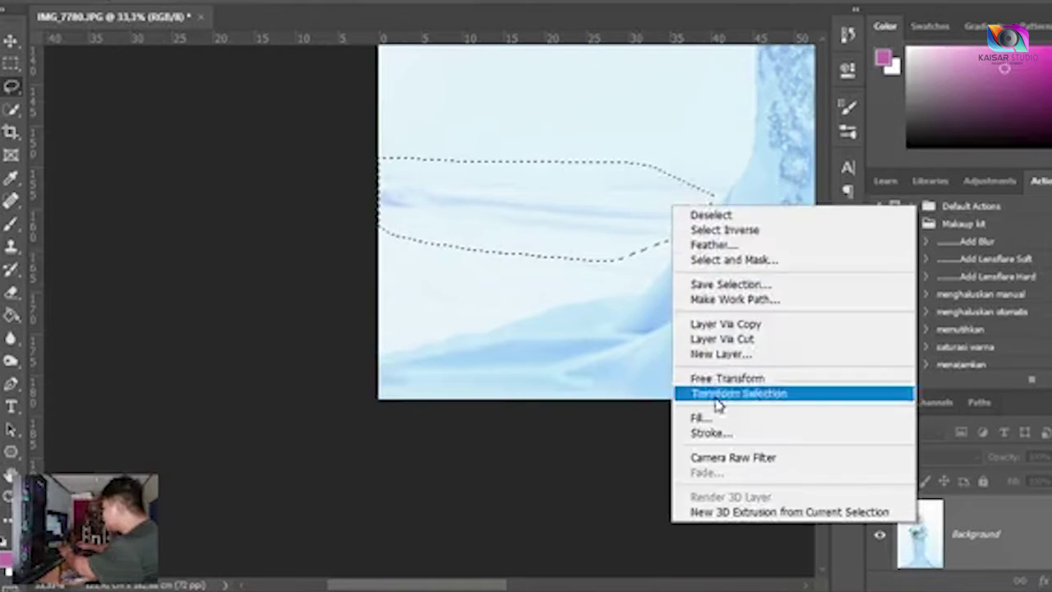
pyautogui.click(716, 418)
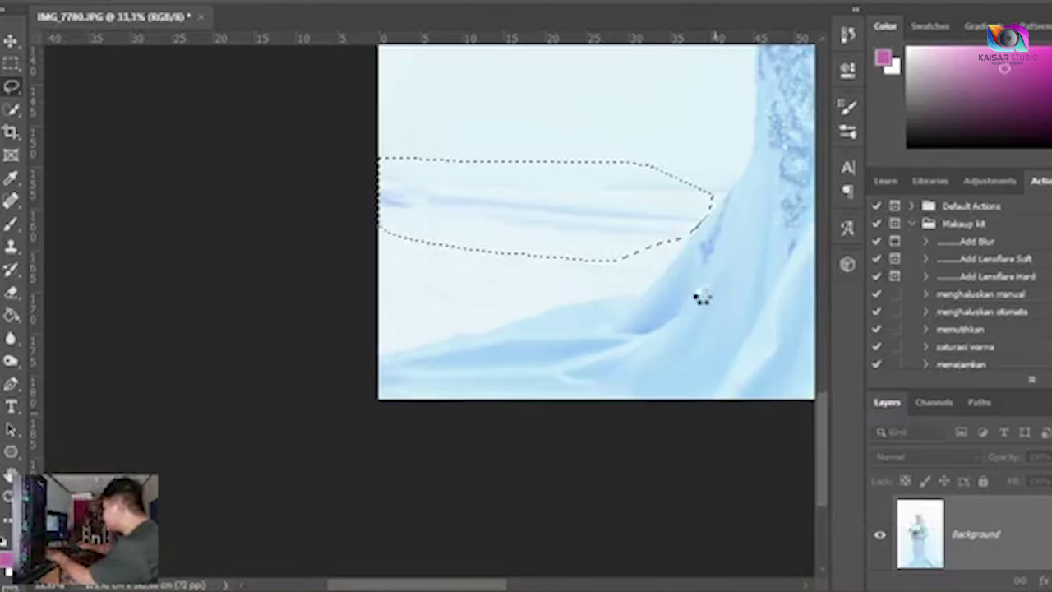
pyautogui.hotkey('ctrl', 'd')
# Step: Clean up the remaining backdrop crease marks along the dress's left edge with the Spot Healing Brush
pyautogui.moveTo(746, 226); pyautogui.dragTo(546, 242)
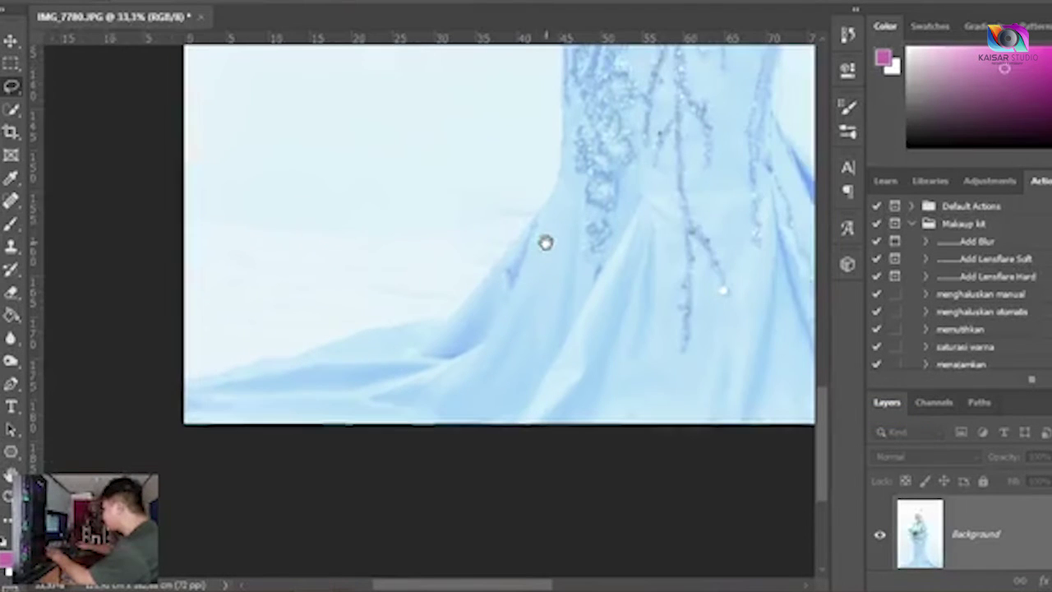
pyautogui.press('j')
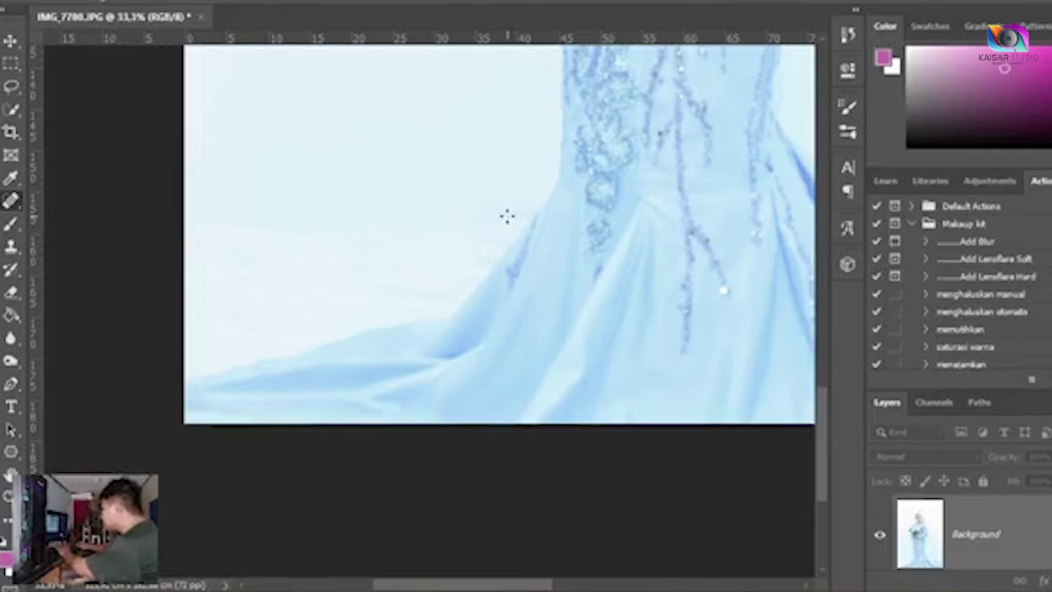
pyautogui.click(499, 216)
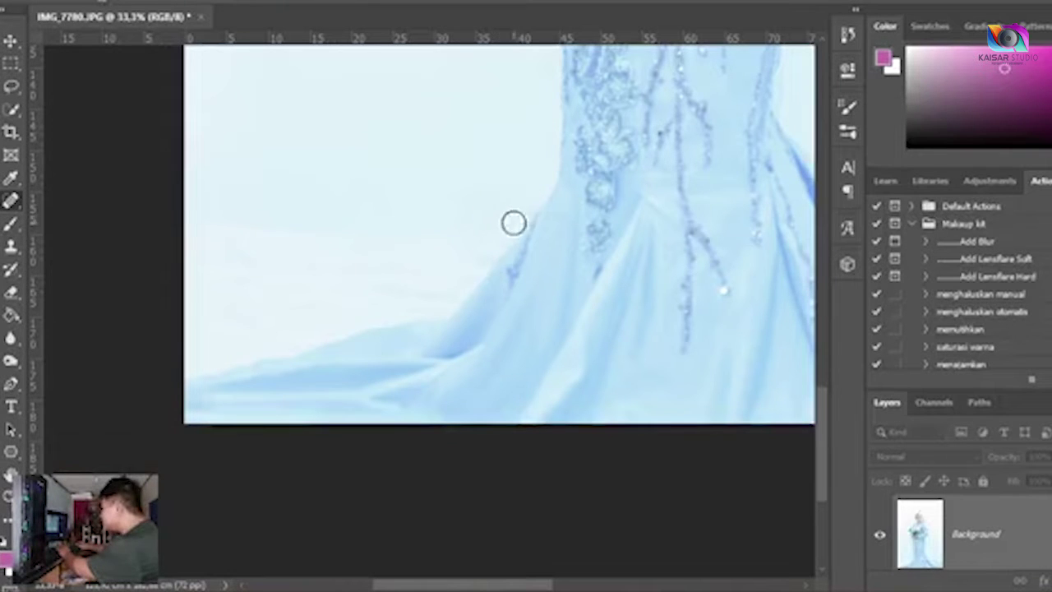
pyautogui.click(521, 210)
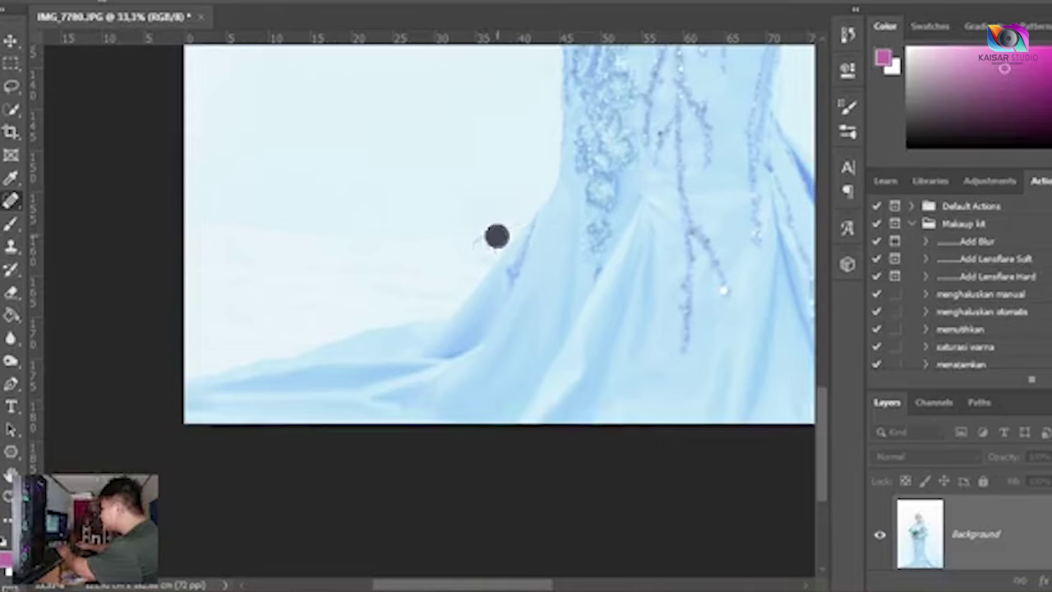
pyautogui.click(496, 237)
pyautogui.click(479, 256)
pyautogui.click(488, 252)
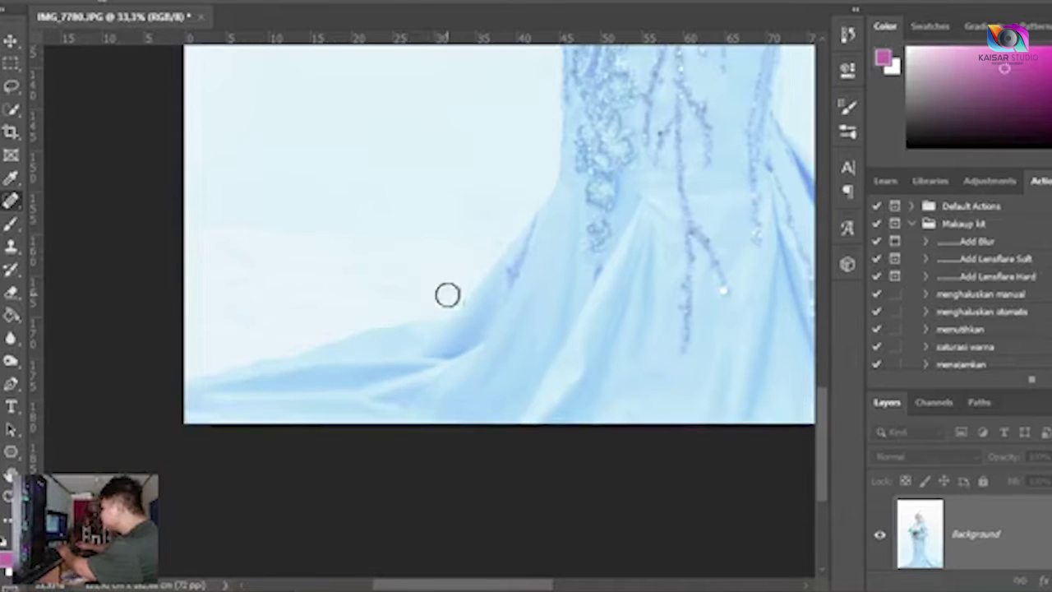
pyautogui.moveTo(363, 286); pyautogui.dragTo(499, 291)
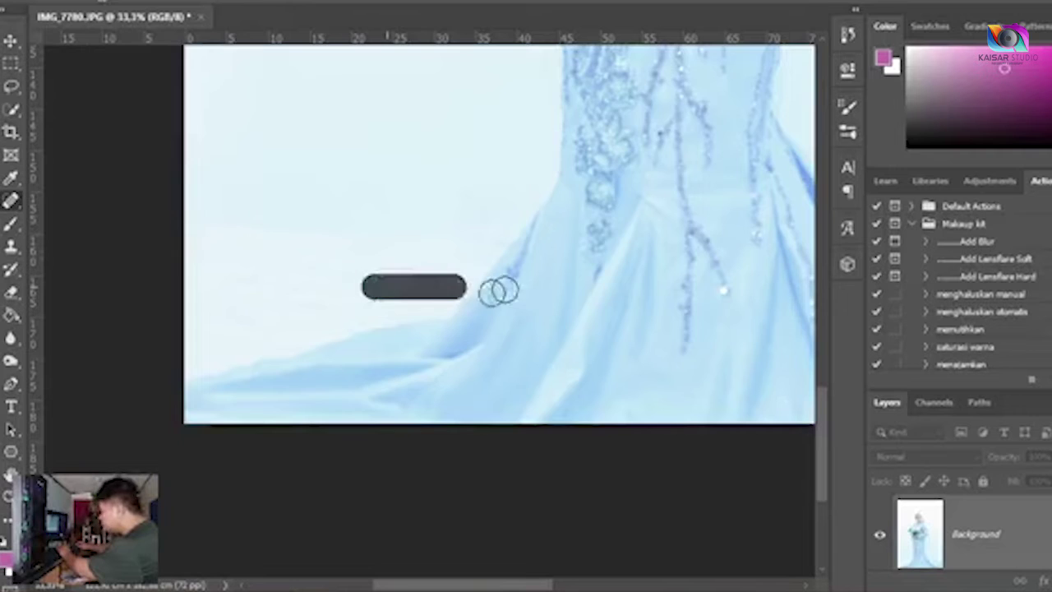
# Step: Lasso the long backdrop crease above the dress train at the photo's right edge, fill it with Content-Aware, and deselect
pyautogui.moveTo(723, 251)
pyautogui.mouseDown()
pyautogui.moveTo(390, 320)
pyautogui.moveTo(624, 211)
pyautogui.mouseUp()
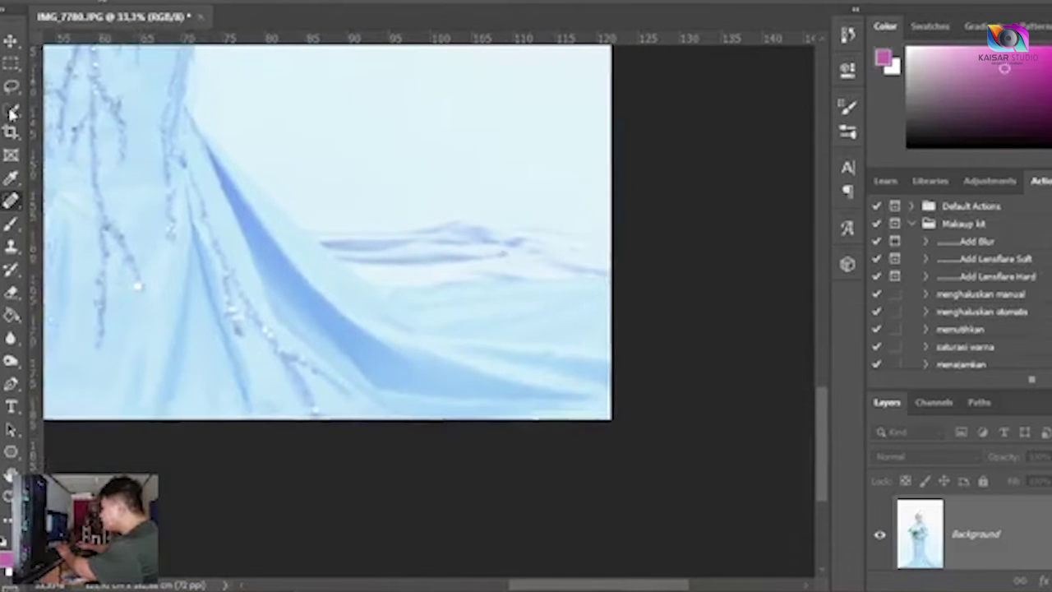
pyautogui.click(11, 86)
pyautogui.moveTo(563, 224); pyautogui.dragTo(320, 227)
pyautogui.moveTo(351, 270)
pyautogui.mouseDown()
pyautogui.moveTo(431, 277)
pyautogui.moveTo(658, 272)
pyautogui.mouseUp()
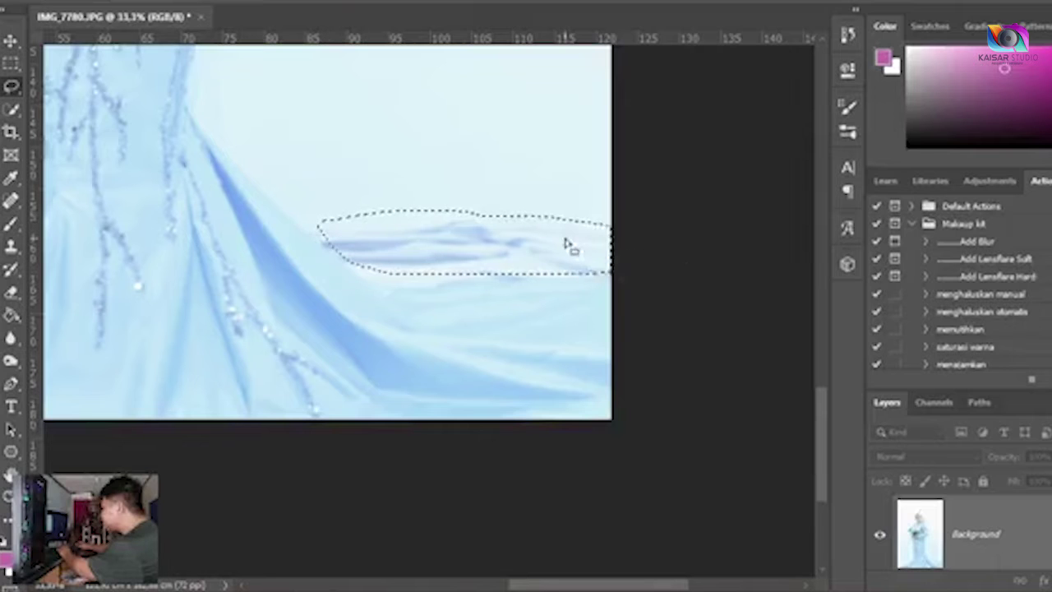
pyautogui.rightClick(555, 239)
pyautogui.click(613, 449)
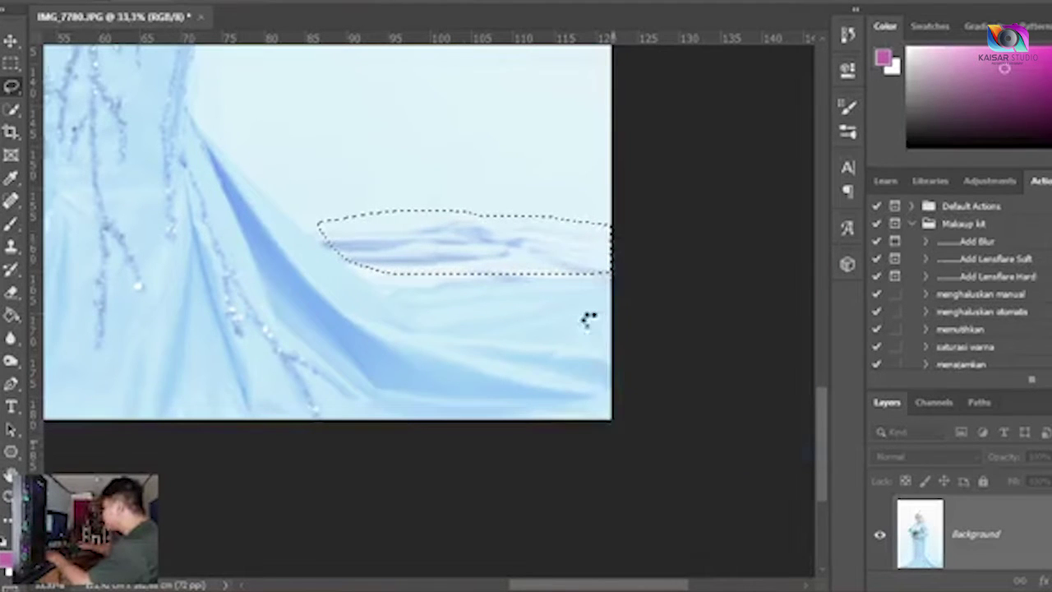
pyautogui.hotkey('ctrl', 'd')
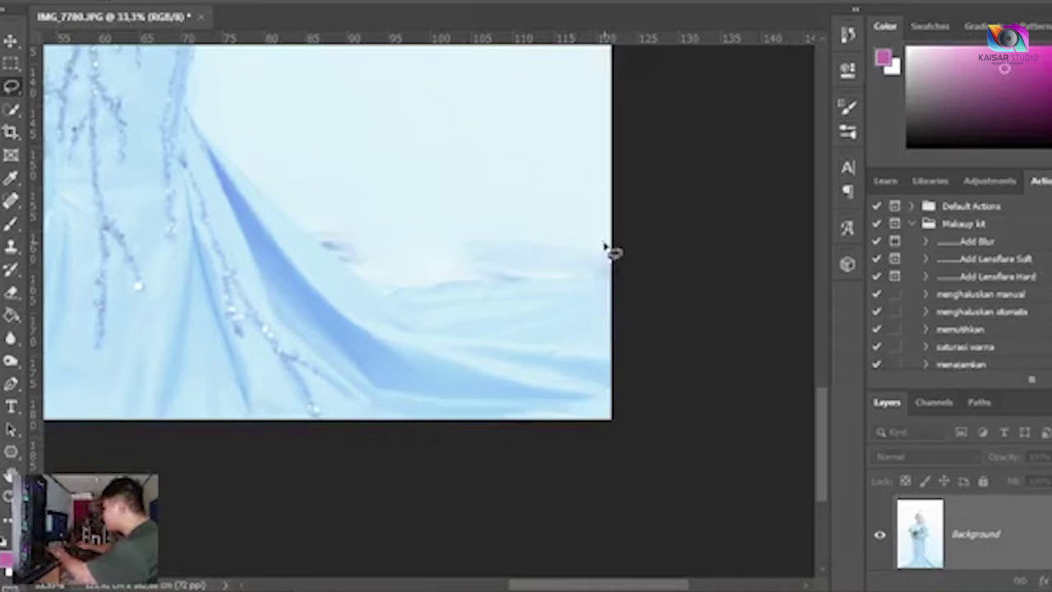
# Step: Lasso the leftover crease shadow beside the photo's right edge above the train, fill it with Content-Aware, and deselect
pyautogui.hotkey('ctrl', '+')
pyautogui.moveTo(670, 248); pyautogui.dragTo(519, 255)
pyautogui.moveTo(547, 212)
pyautogui.mouseDown()
pyautogui.moveTo(481, 195)
pyautogui.moveTo(327, 199)
pyautogui.moveTo(311, 222)
pyautogui.moveTo(328, 268)
pyautogui.moveTo(571, 280)
pyautogui.moveTo(543, 273)
pyautogui.mouseUp()
pyautogui.rightClick(514, 240)
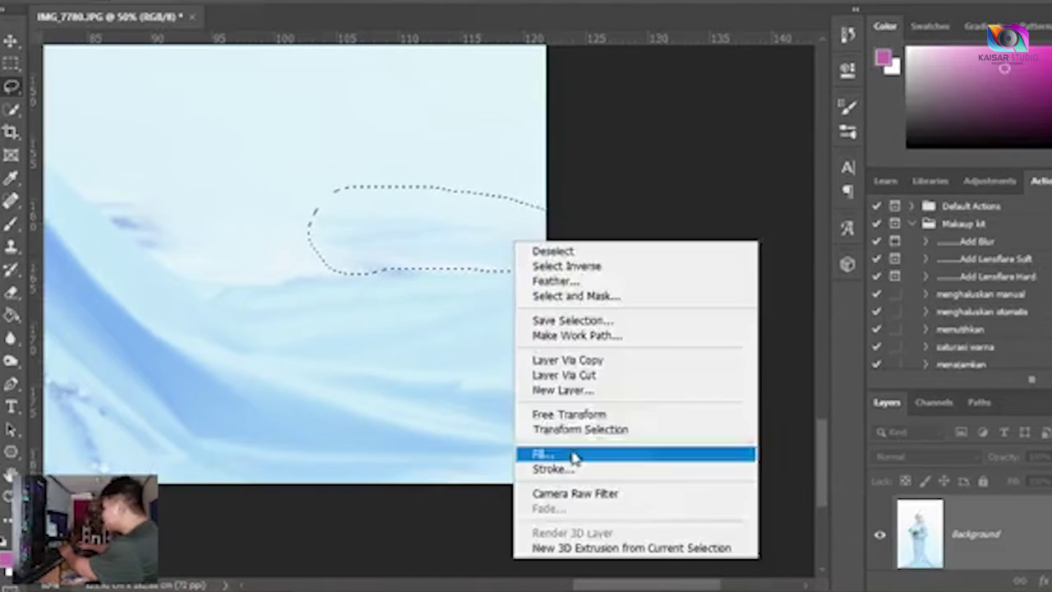
pyautogui.click(606, 453)
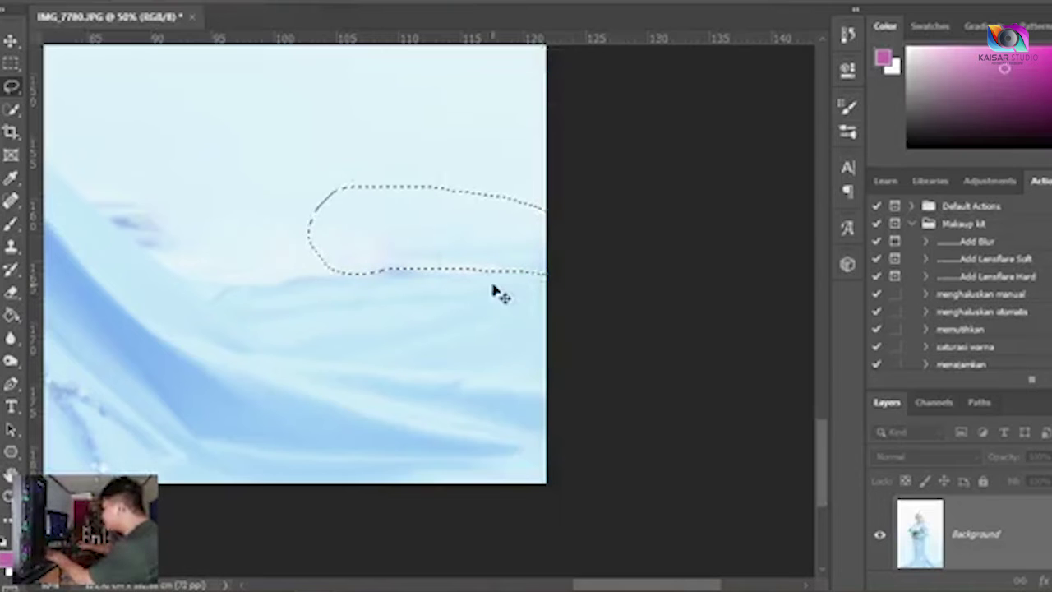
pyautogui.hotkey('ctrl', 'd')
# Step: Remove the small dark crease remnant against the dress's right slope with a lasso selection and Content-Aware fill, then deselect
pyautogui.moveTo(266, 244); pyautogui.dragTo(437, 285)
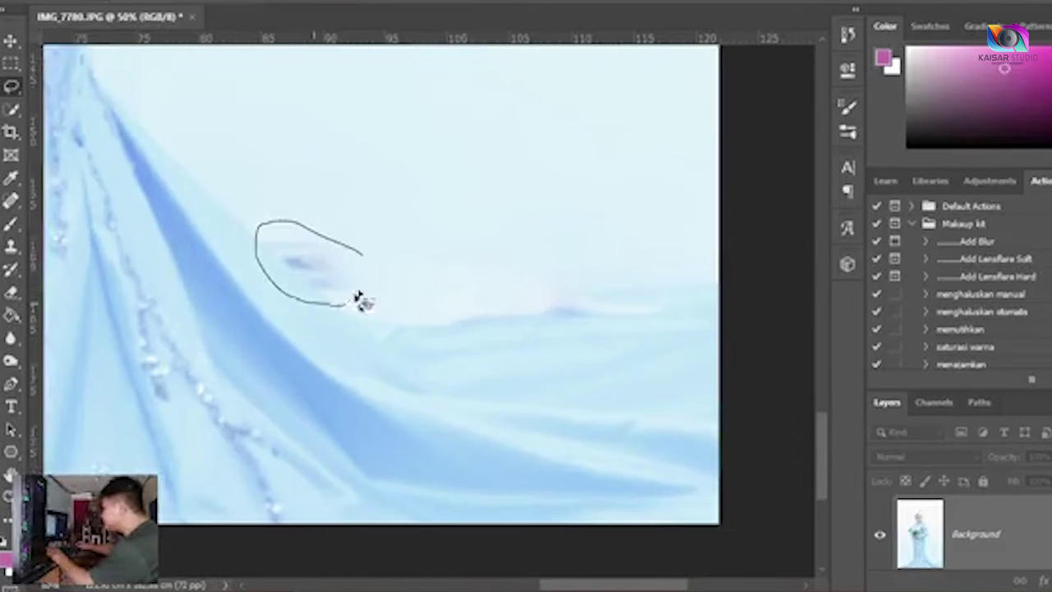
pyautogui.moveTo(360, 301); pyautogui.dragTo(355, 294)
pyautogui.rightClick(356, 295)
pyautogui.click(419, 172)
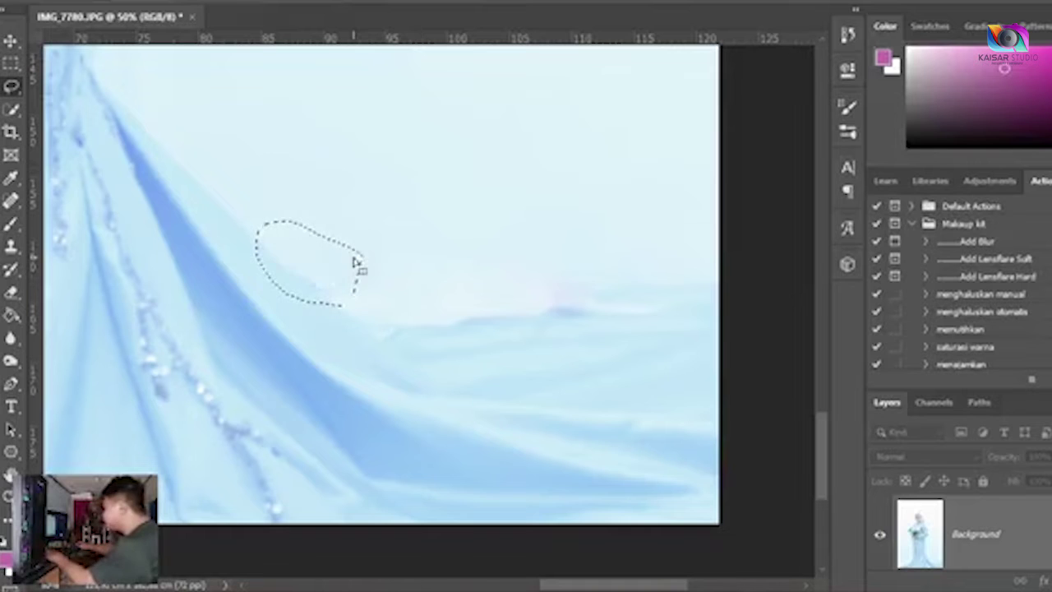
pyautogui.hotkey('ctrl', 'd')
# Step: Clean the dark mark and uneven fold along the train's upper edge with two lassoed Content-Aware fills, deselecting after each
pyautogui.moveTo(448, 325); pyautogui.dragTo(633, 308)
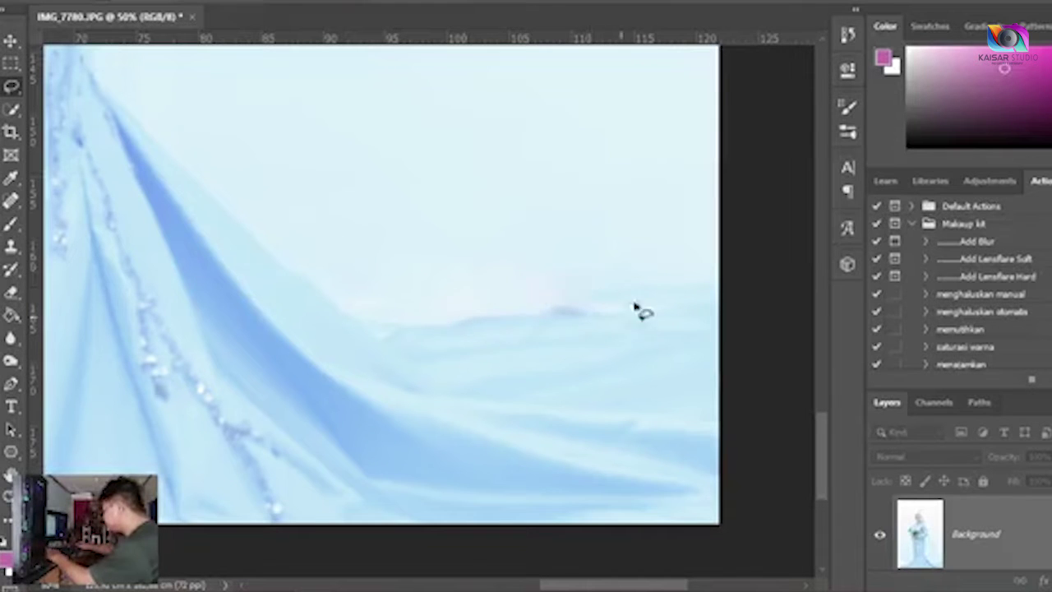
pyautogui.rightClick(582, 306)
pyautogui.click(617, 200)
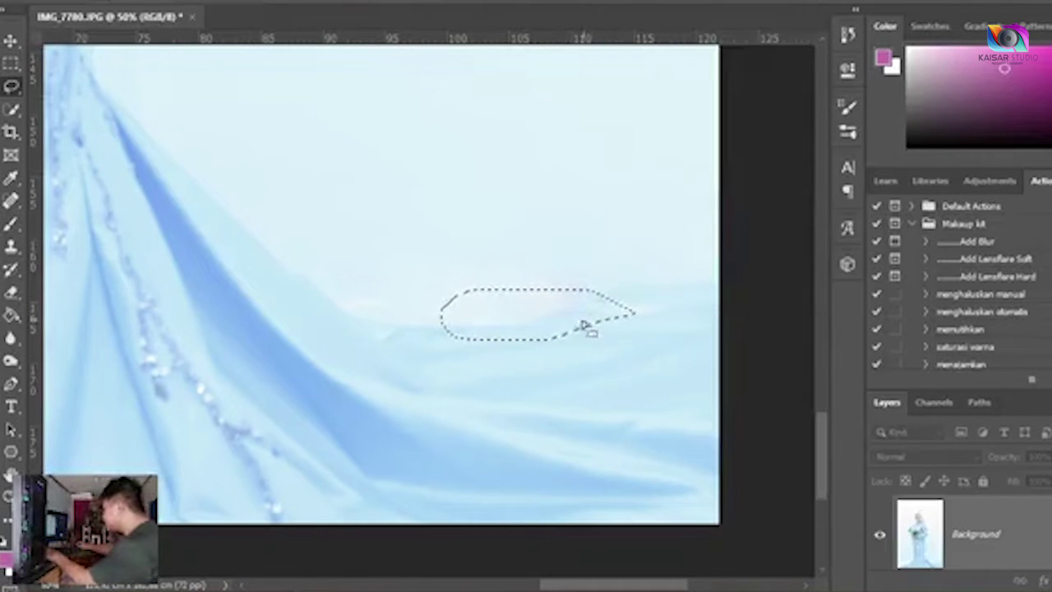
pyautogui.hotkey('ctrl', 'd')
pyautogui.moveTo(454, 361); pyautogui.dragTo(485, 329)
pyautogui.rightClick(451, 331)
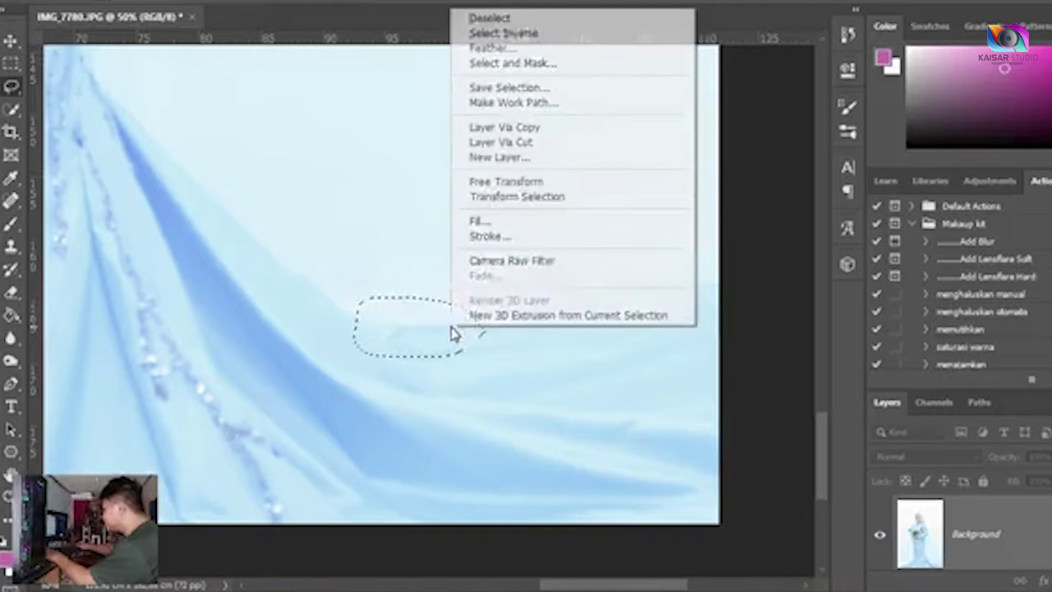
pyautogui.click(481, 219)
pyautogui.hotkey('ctrl', 'd')
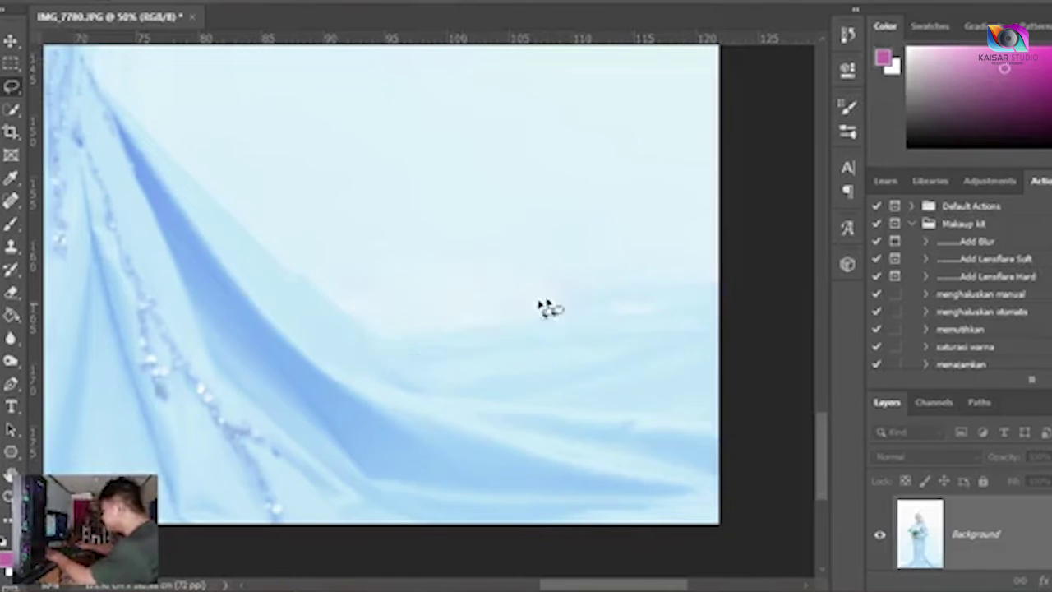
# Step: Lasso the pale patch on the train's upper edge at the photo's right border, fill it with Content-Aware, and deselect
pyautogui.moveTo(738, 280)
pyautogui.mouseDown()
pyautogui.moveTo(564, 292)
pyautogui.moveTo(731, 305)
pyautogui.mouseUp()
pyautogui.rightClick(723, 308)
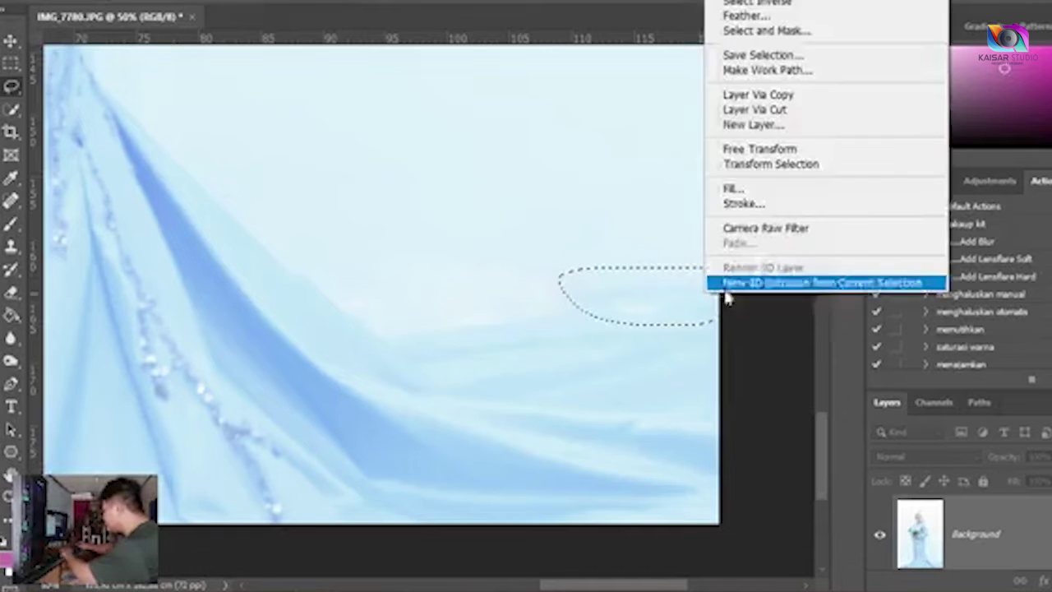
pyautogui.click(762, 192)
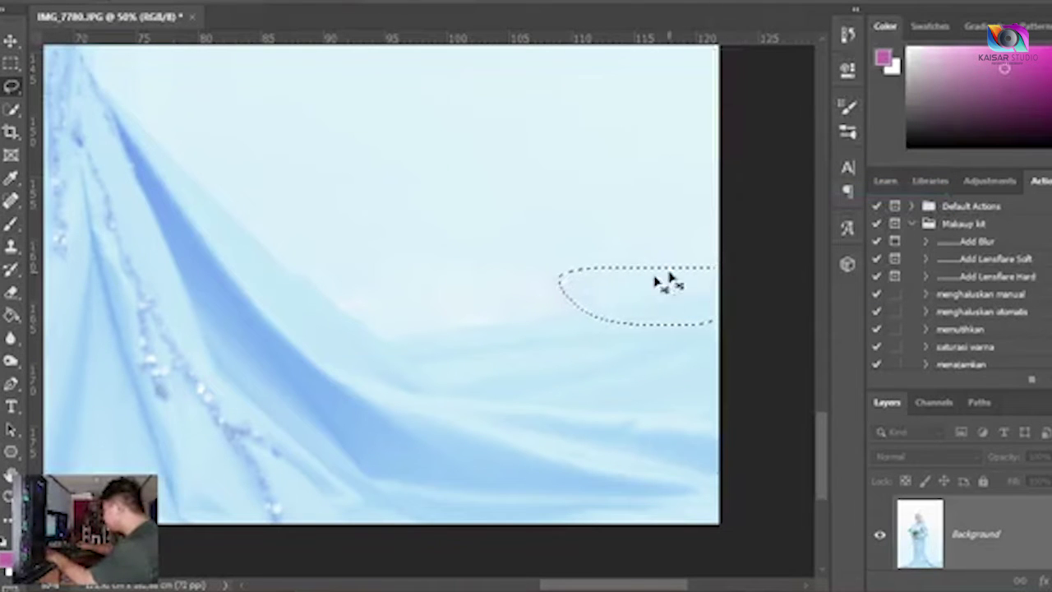
pyautogui.hotkey('ctrl', 'd')
# Step: Lasso the small backdrop blemish just above where the train meets the dress, fill it with Content-Aware, and deselect
pyautogui.moveTo(425, 320); pyautogui.dragTo(415, 315)
pyautogui.rightClick(417, 311)
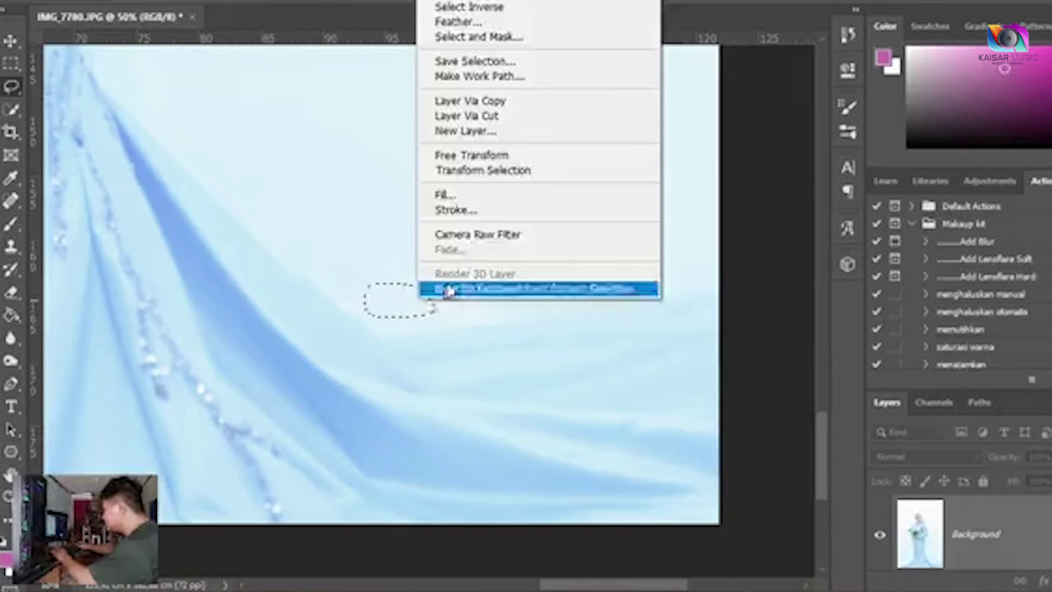
pyautogui.click(470, 195)
pyautogui.moveTo(442, 282); pyautogui.dragTo(562, 362)
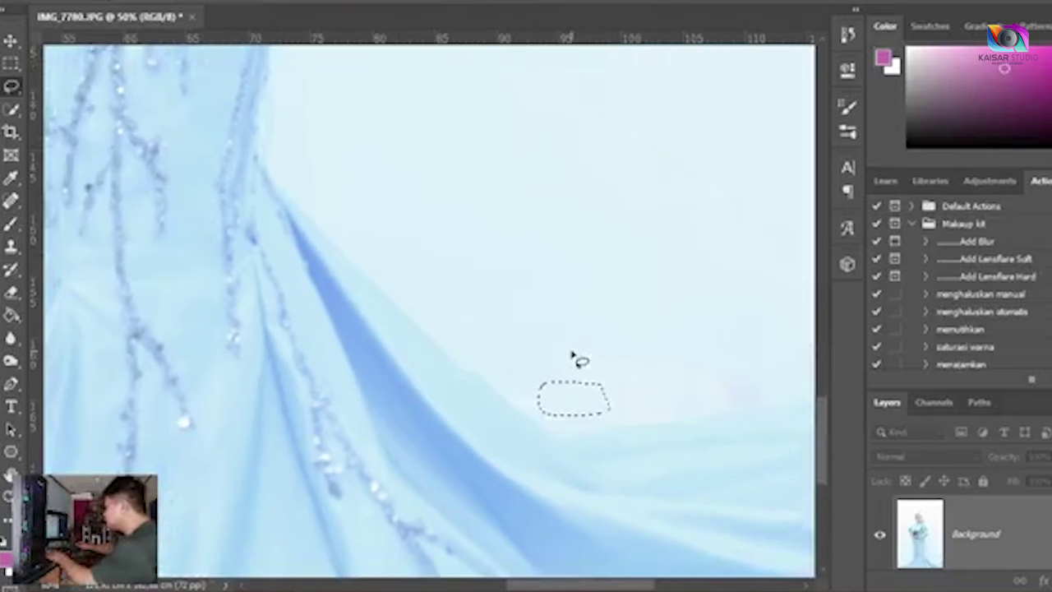
pyautogui.hotkey('ctrl', 'd')
# Step: Run the "menghaluskan otomatis" action on the portrait to create the "wajah mulus" skin-smoothing layer with a black mask
pyautogui.moveTo(472, 256)
pyautogui.mouseDown()
pyautogui.moveTo(530, 325)
pyautogui.moveTo(469, 439)
pyautogui.mouseUp()
pyautogui.moveTo(674, 247); pyautogui.dragTo(552, 381)
pyautogui.click(1039, 316)
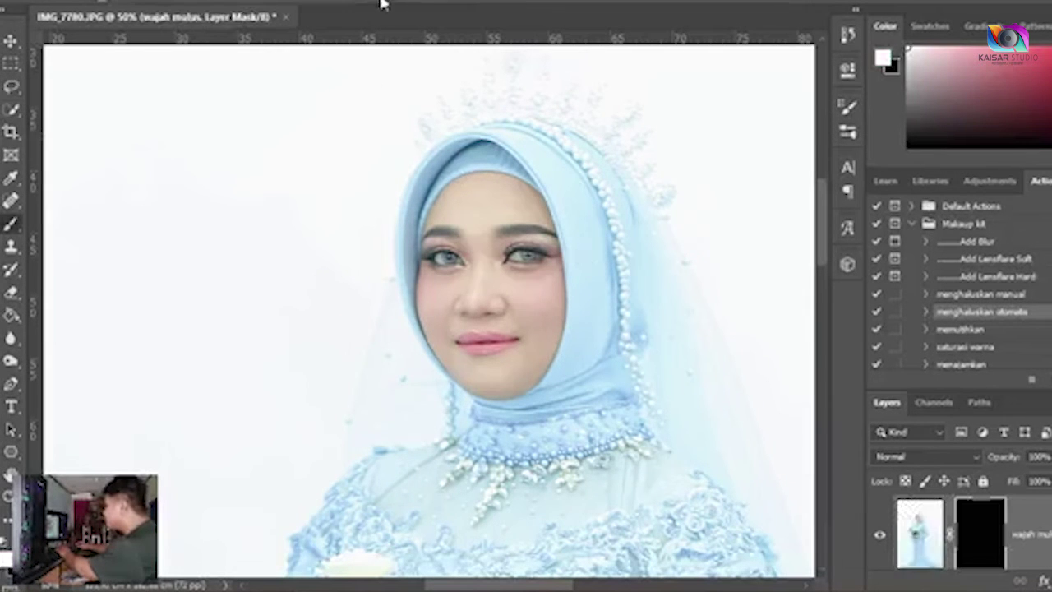
# Step: Reveal skin smoothing on the face by painting white with the Brush on the "wajah mulus" layer mask
pyautogui.hotkey('ctrl', '+')
pyautogui.hotkey('ctrl', '+')
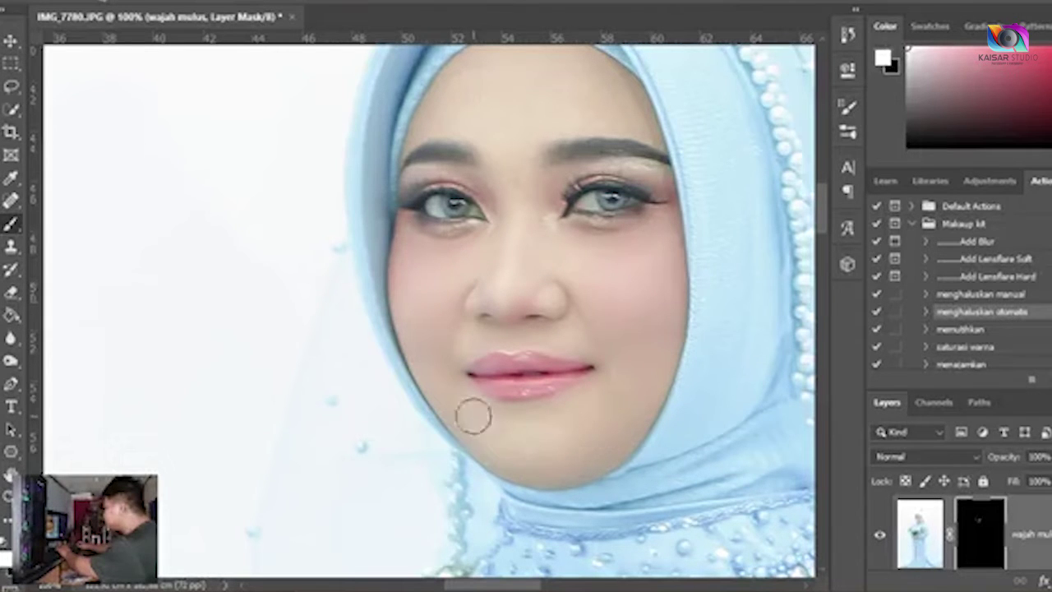
pyautogui.hotkey('ctrl', '+')
pyautogui.moveTo(567, 428); pyautogui.dragTo(521, 291)
pyautogui.hotkey('ctrl', '-')
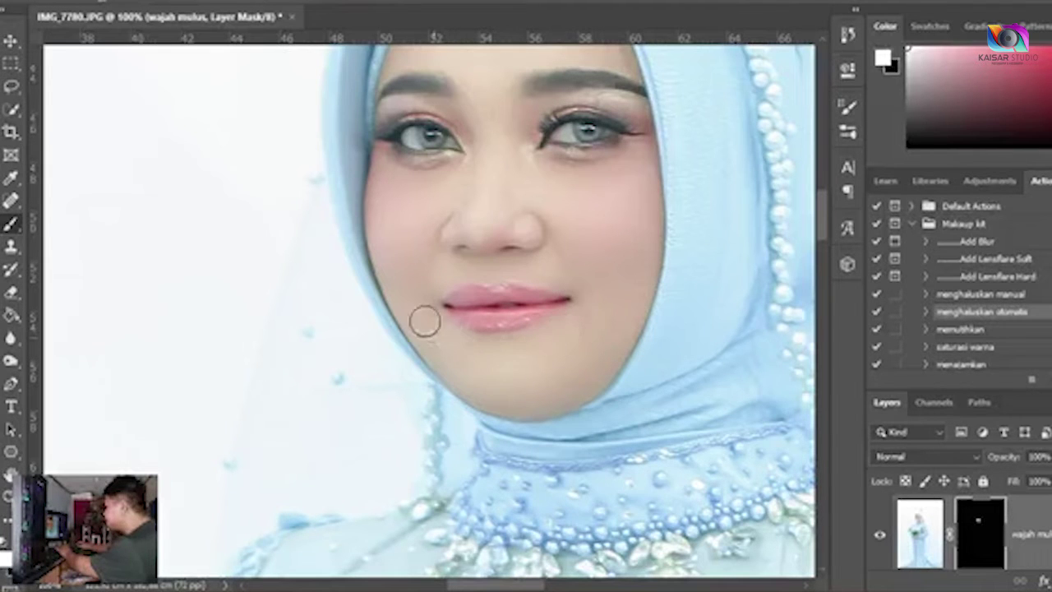
# Step: Refine the smoothing mask around the upper face and hijab edge, alternating white and black paint
pyautogui.scroll(4, 612, 349)
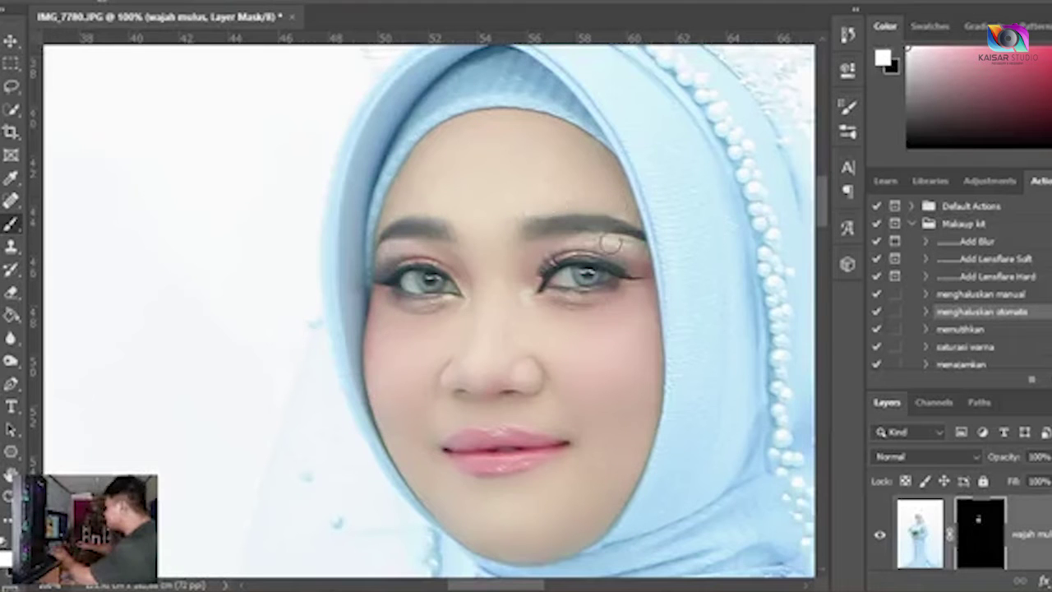
pyautogui.press('x')
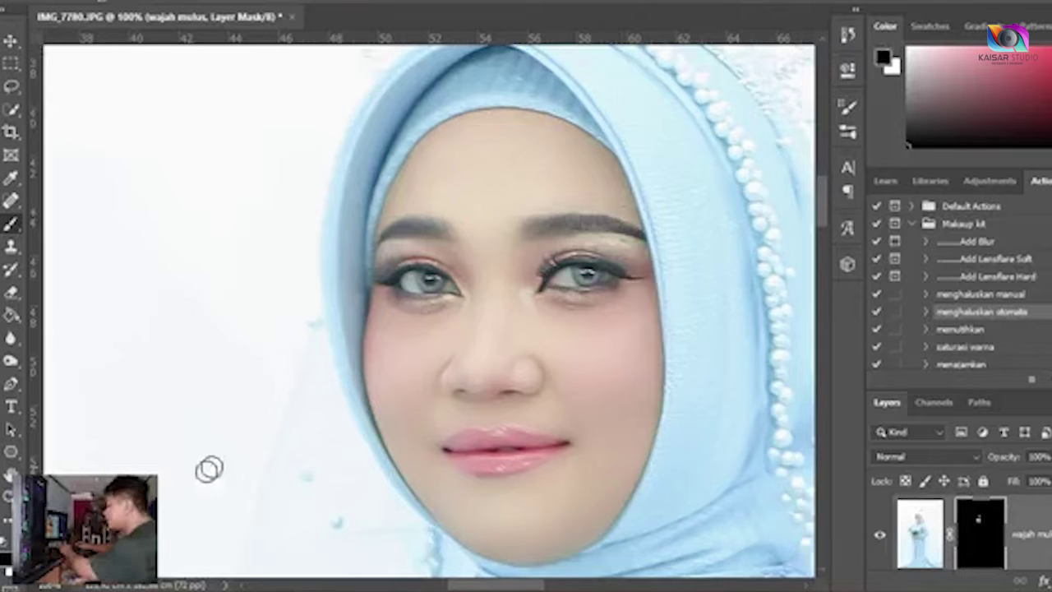
pyautogui.press('x')
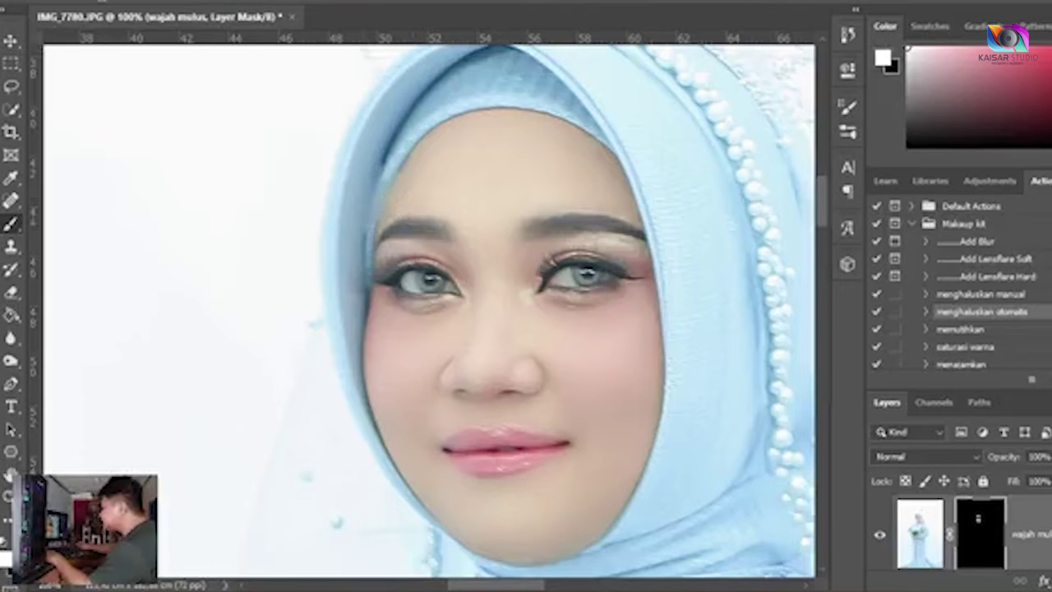
pyautogui.press('x')
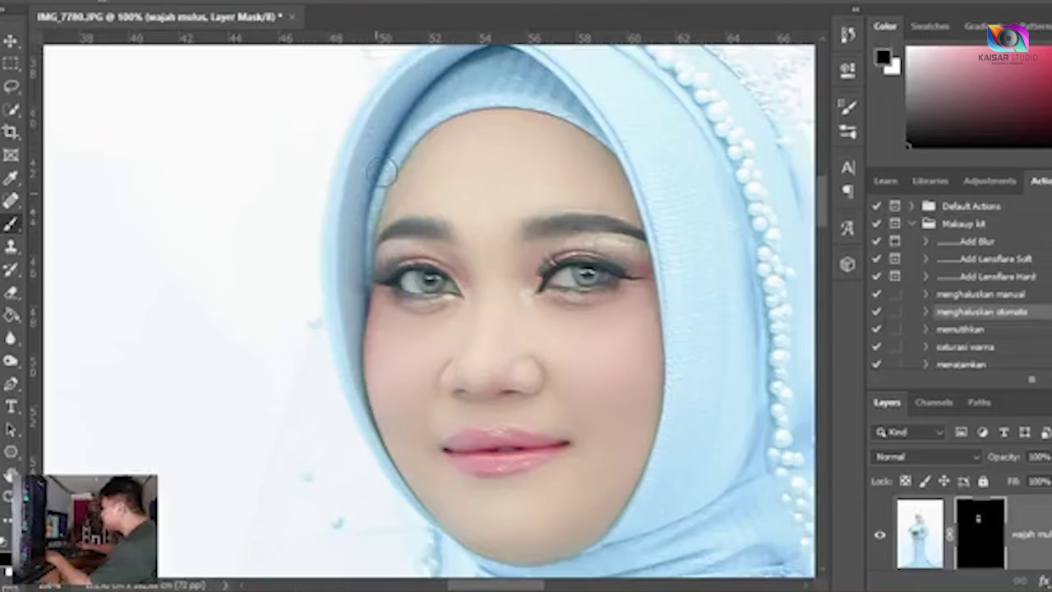
pyautogui.press('x')
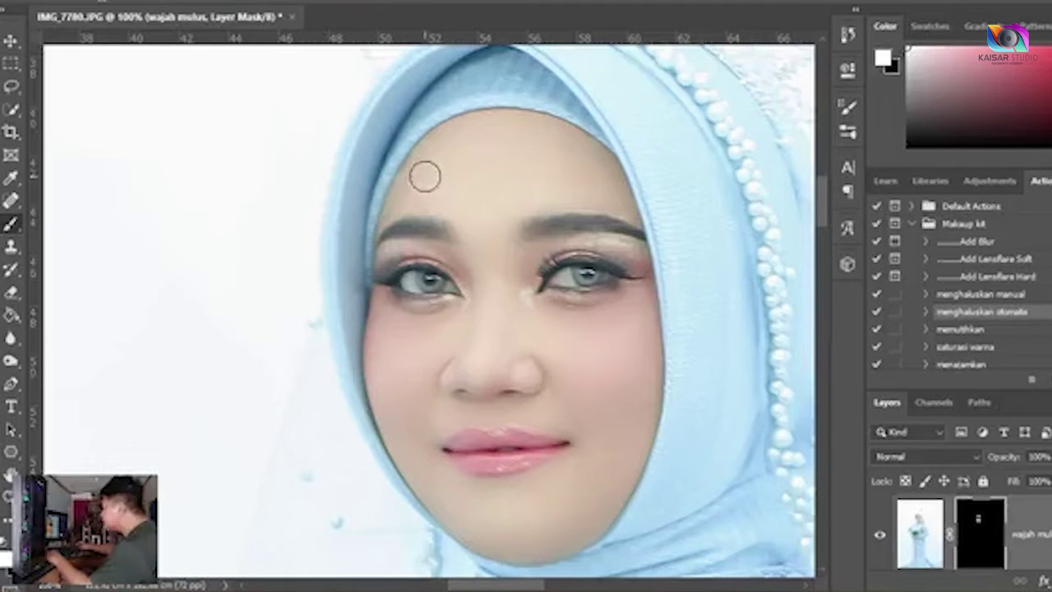
# Step: Paint white on the smoothing mask over the forehead, brow end, under-eye areas and chin, resizing the brush to fit
pyautogui.moveTo(569, 167)
pyautogui.mouseDown()
pyautogui.moveTo(584, 179)
pyautogui.moveTo(587, 164)
pyautogui.moveTo(603, 190)
pyautogui.moveTo(578, 195)
pyautogui.mouseUp()
pyautogui.press('[')
pyautogui.press('[')
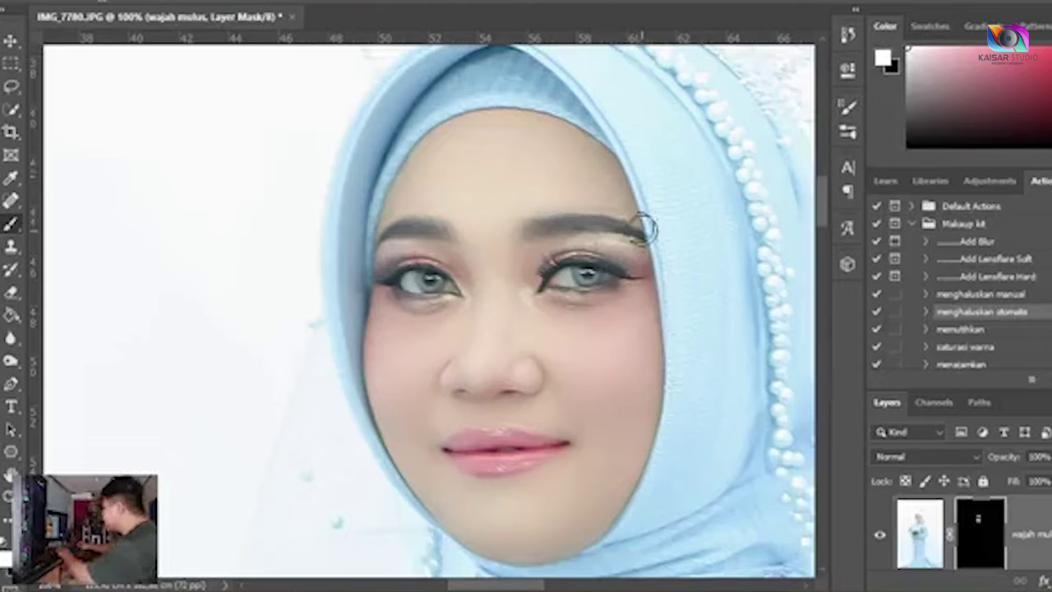
pyautogui.moveTo(617, 208)
pyautogui.mouseDown()
pyautogui.moveTo(570, 196)
pyautogui.moveTo(559, 211)
pyautogui.moveTo(609, 207)
pyautogui.mouseUp()
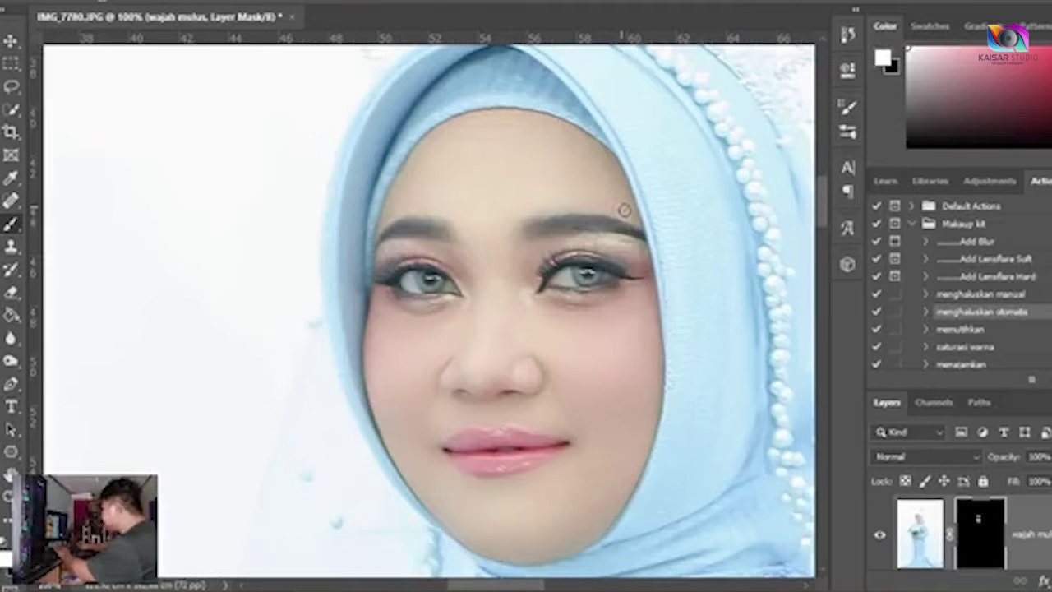
pyautogui.press(']')
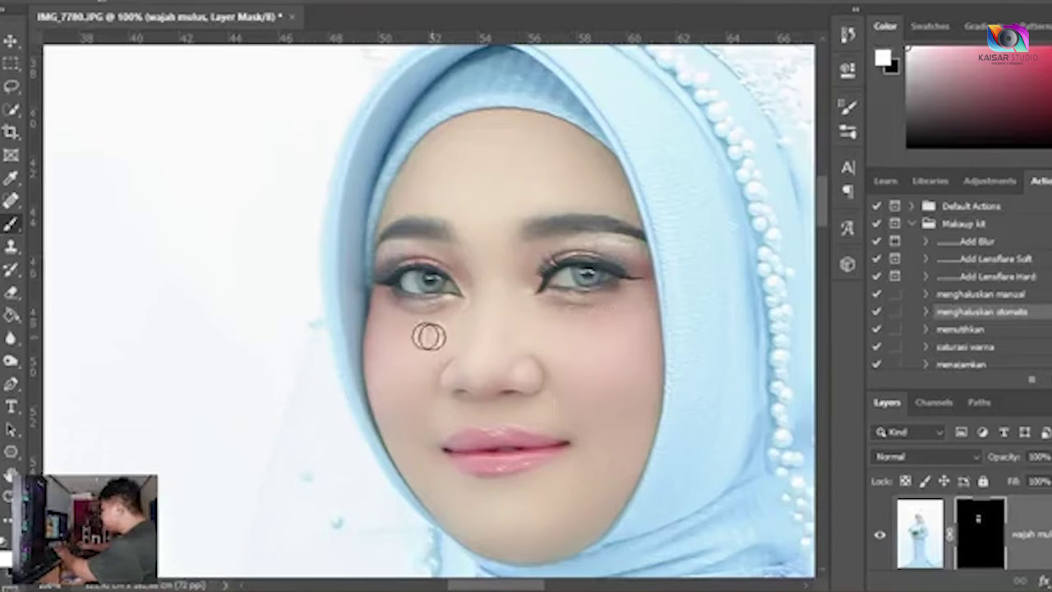
pyautogui.moveTo(550, 447); pyautogui.dragTo(534, 361)
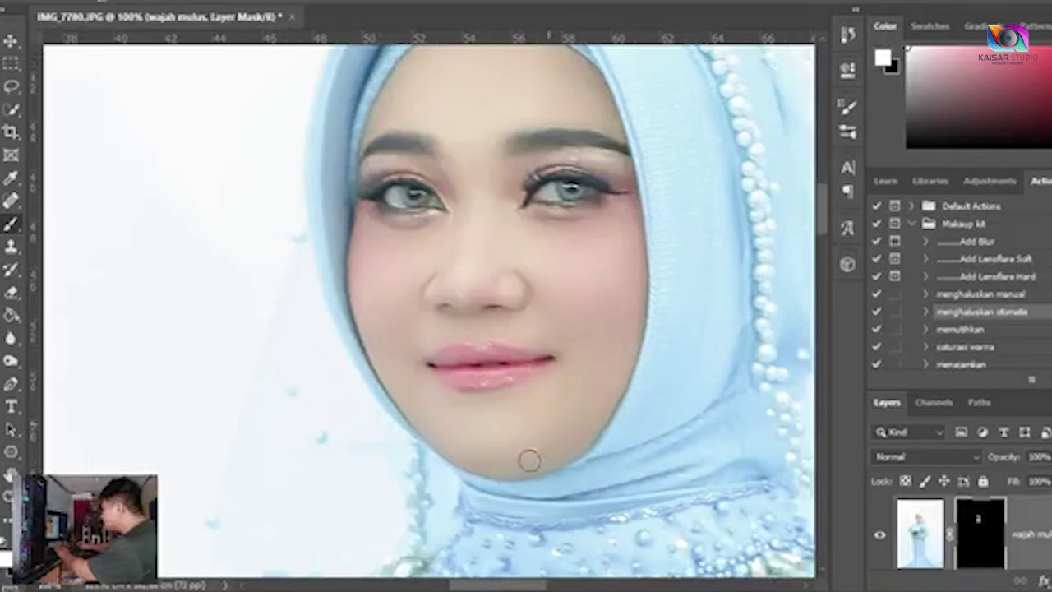
pyautogui.press(']')
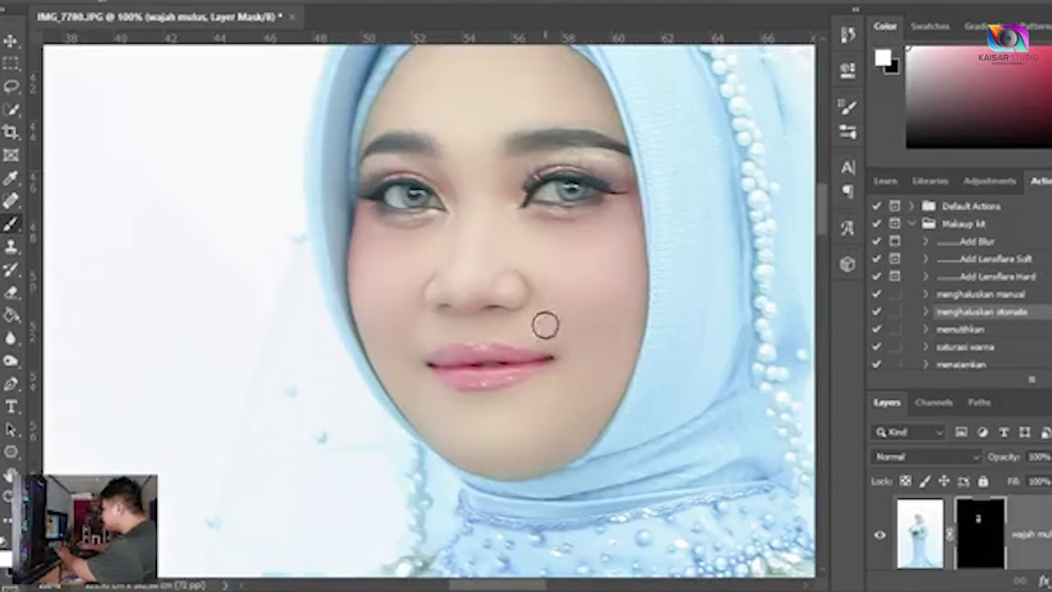
# Step: Check the smoothed portrait from dress to face, and flatten the "wajah mulus" layer into the Background
pyautogui.moveTo(664, 445)
pyautogui.mouseDown()
pyautogui.moveTo(509, 397)
pyautogui.moveTo(606, 458)
pyautogui.moveTo(666, 308)
pyautogui.moveTo(668, 207)
pyautogui.mouseUp()
pyautogui.hotkey('ctrl', '-')
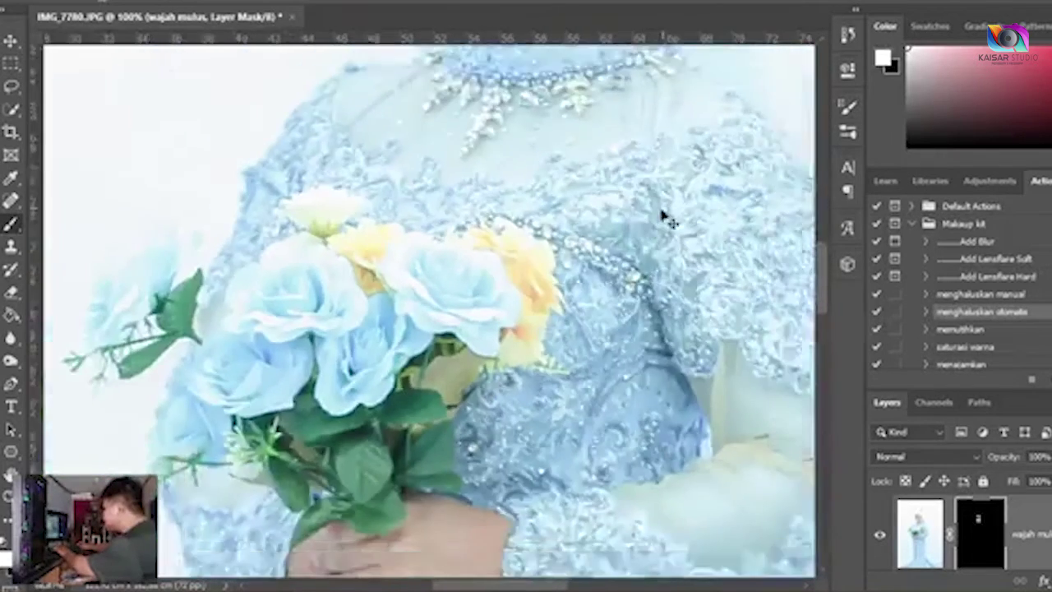
pyautogui.hotkey('ctrl', '-')
pyautogui.moveTo(600, 333); pyautogui.dragTo(648, 245)
pyautogui.hotkey('ctrl', '-')
pyautogui.moveTo(630, 198); pyautogui.dragTo(625, 449)
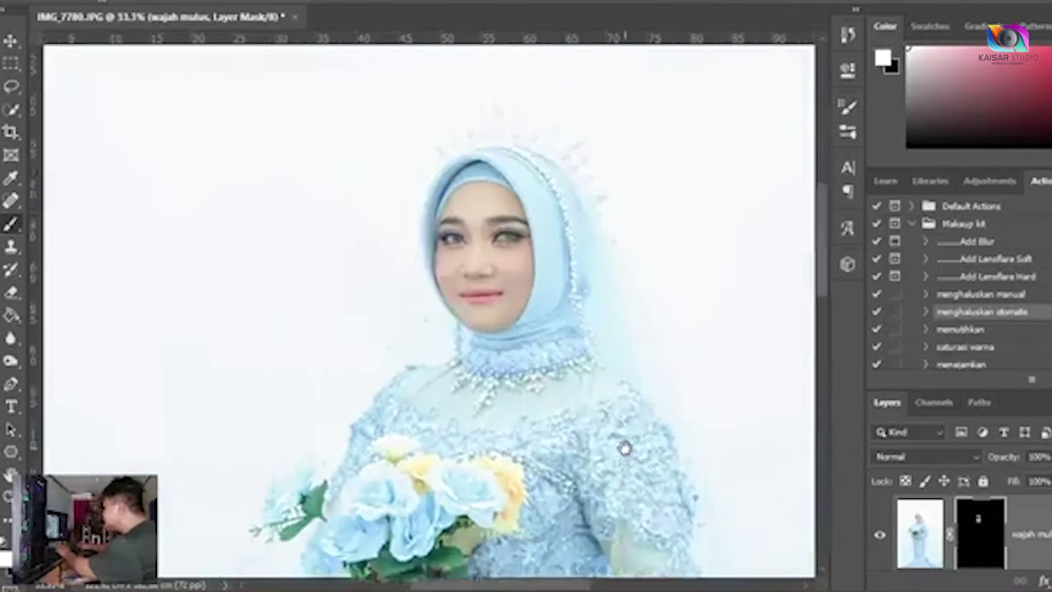
pyautogui.hotkey('ctrl', '+')
pyautogui.rightClick(1019, 534)
pyautogui.click(929, 500)
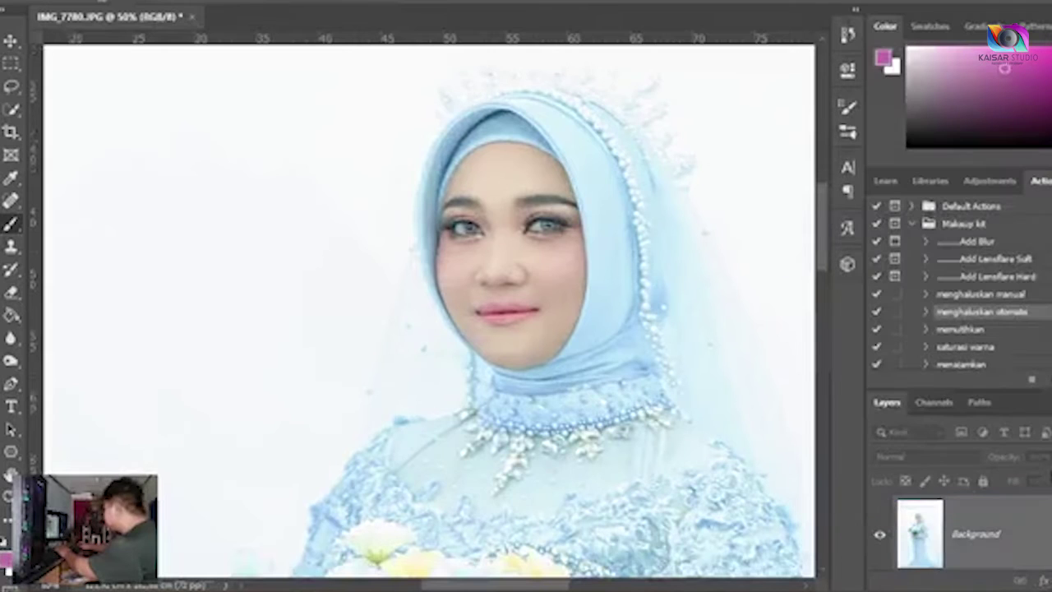
# Step: Run the "menajamkan" action to create a Soft Light sharpening layer with a black mask
pyautogui.moveTo(979, 368); pyautogui.dragTo(1026, 386)
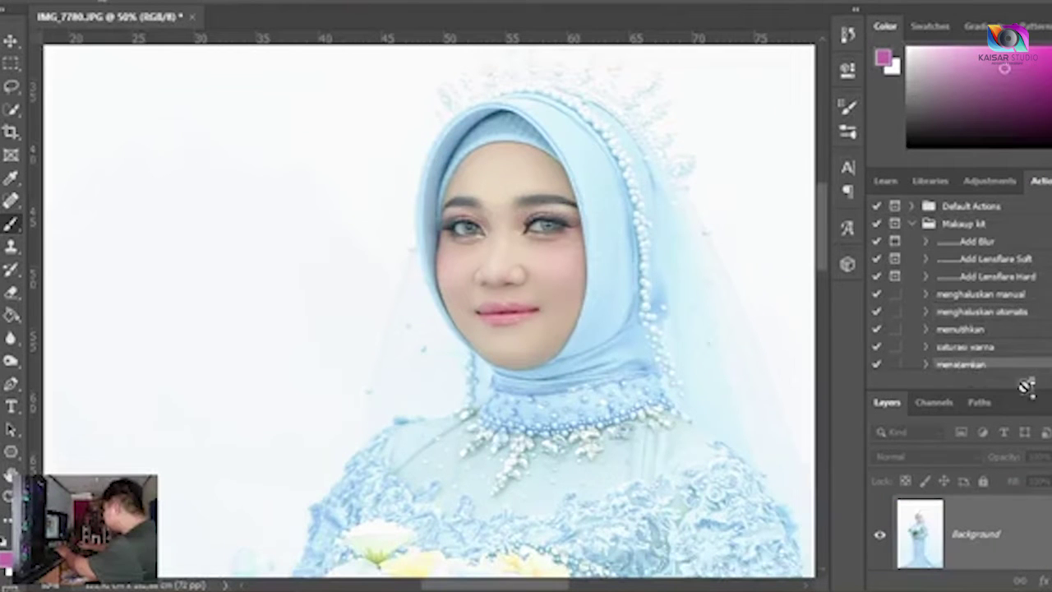
pyautogui.click(1032, 379)
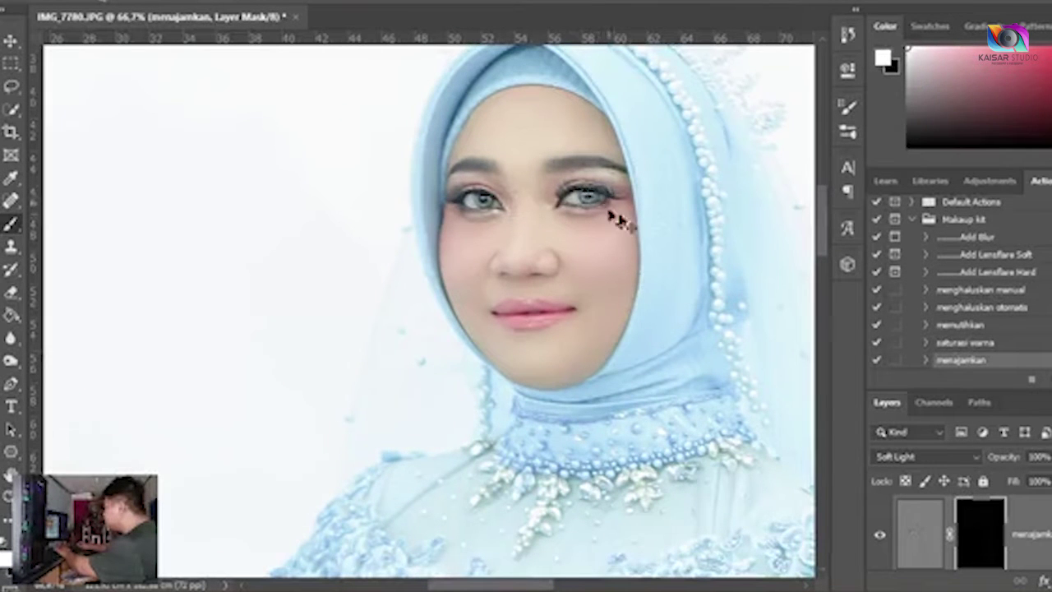
pyautogui.hotkey('ctrl', '-')
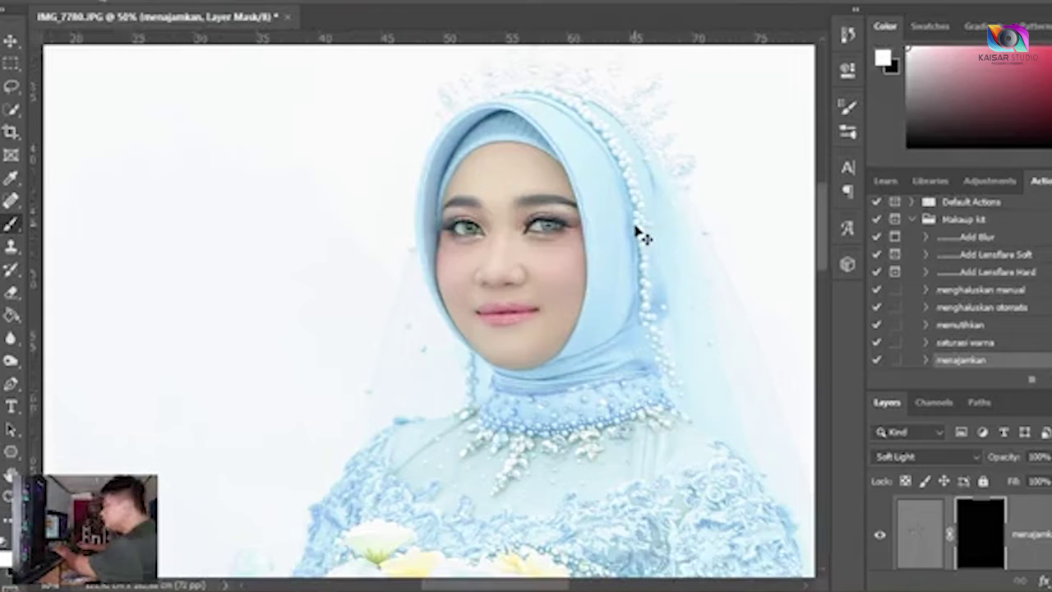
# Step: Flatten the "menajamkan" sharpening layer into the Background
pyautogui.hotkey('ctrl', '0')
pyautogui.rightClick(965, 518)
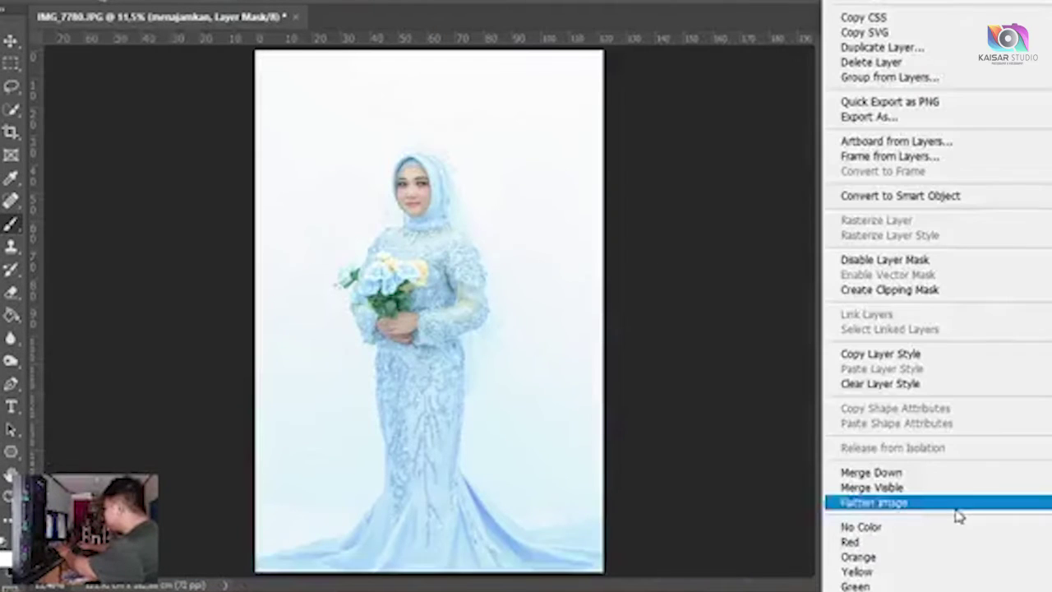
pyautogui.click(1035, 501)
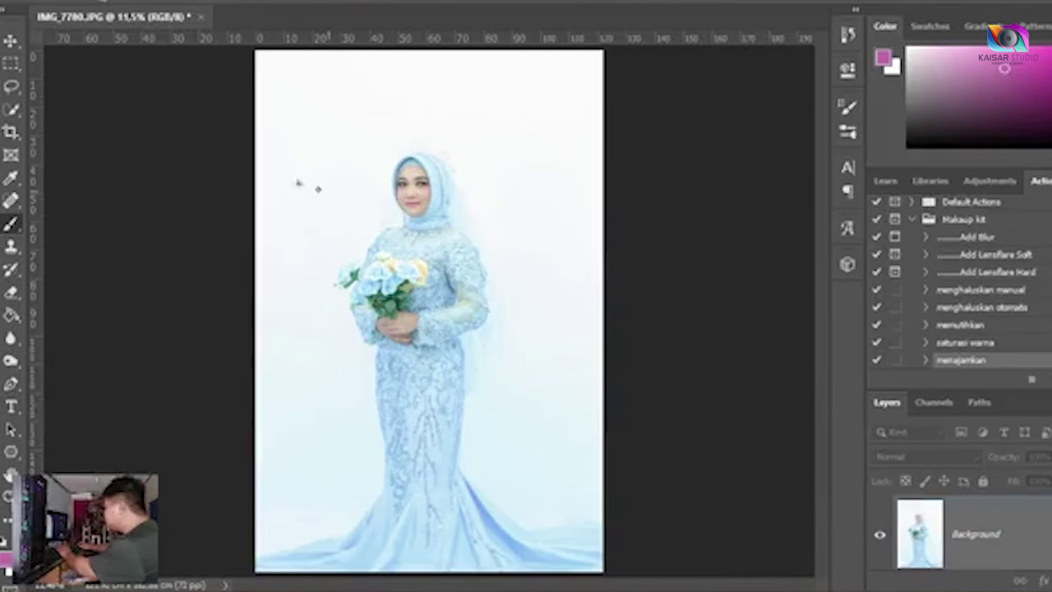
pyautogui.click(12, 41)
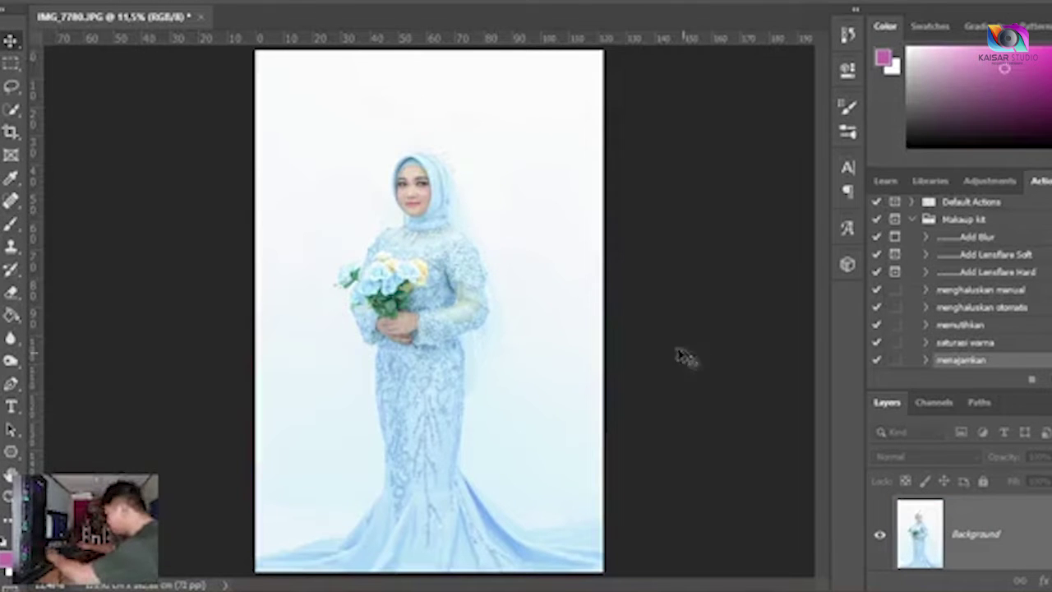
# Step: Start saving the portrait on the computer and create a folder named "Edit" inside Foto Beauty as its destination
pyautogui.hotkey('ctrl', 'shift', 's')
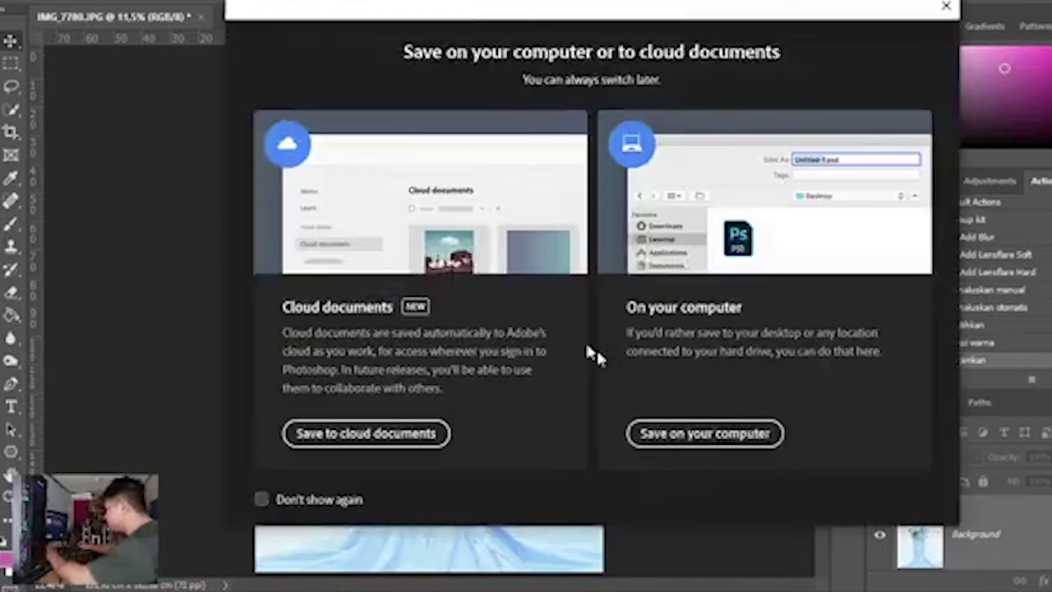
pyautogui.click(704, 433)
pyautogui.click(131, 30)
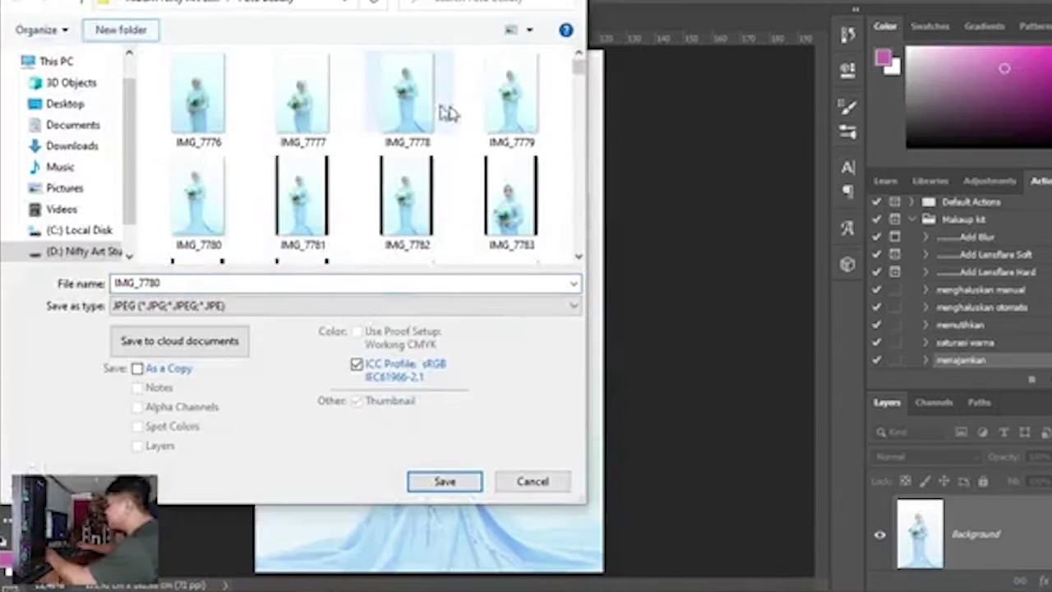
pyautogui.write('Edit')
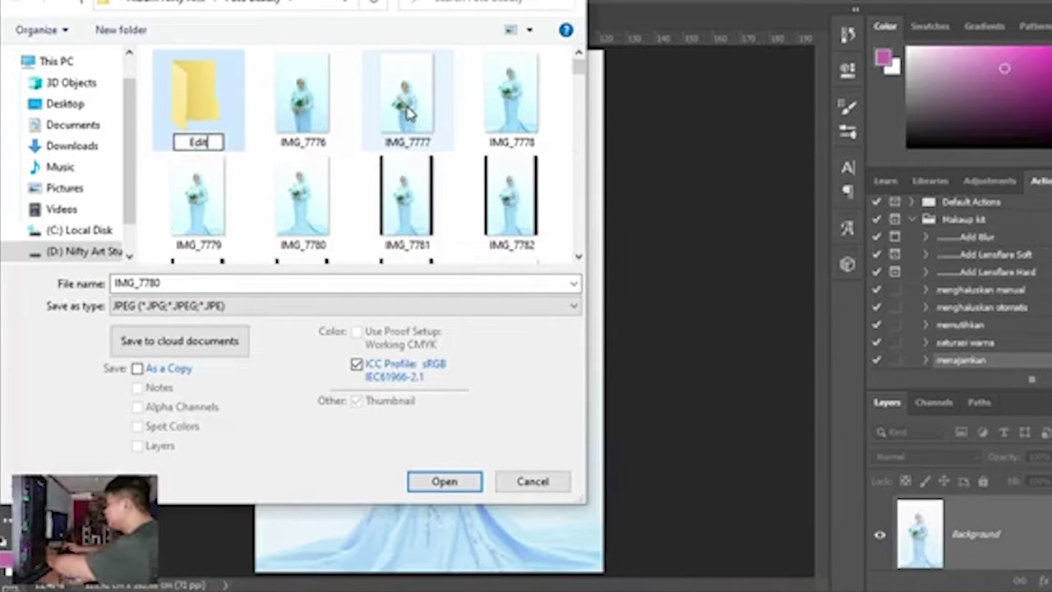
pyautogui.press('Return')
pyautogui.press('Return')
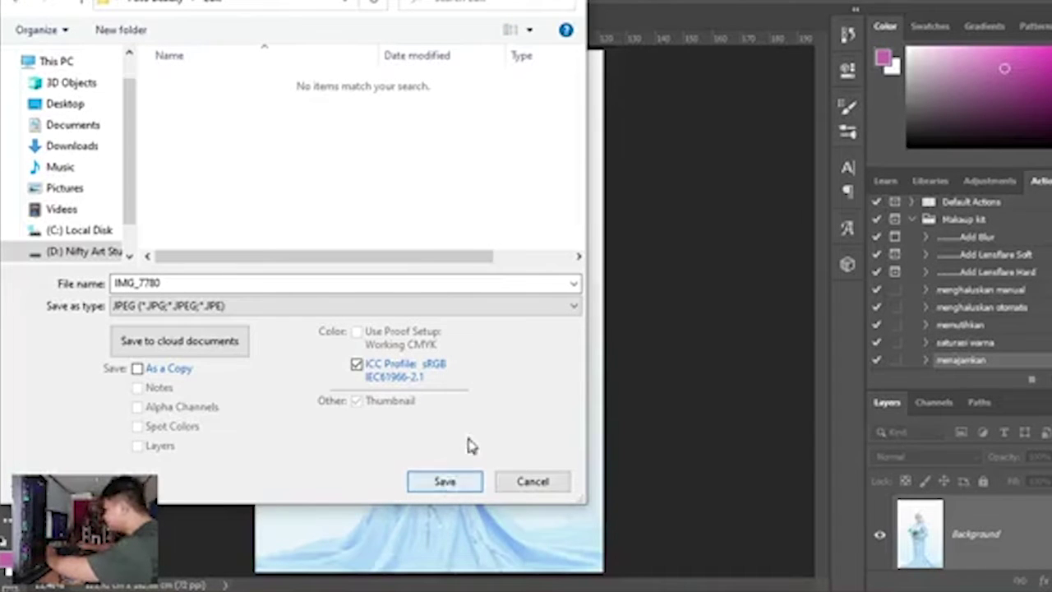
# Step: Save the portrait as JPEG IMG_7780 at maximum quality 12 with Baseline ("Standard") format, and close the document
pyautogui.click(456, 483)
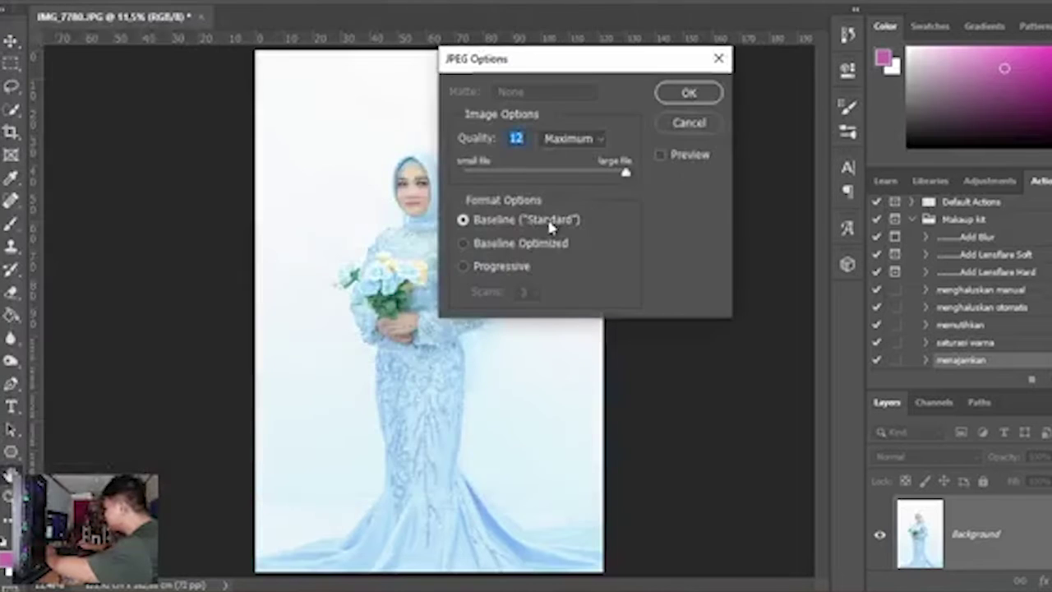
pyautogui.press('Return')
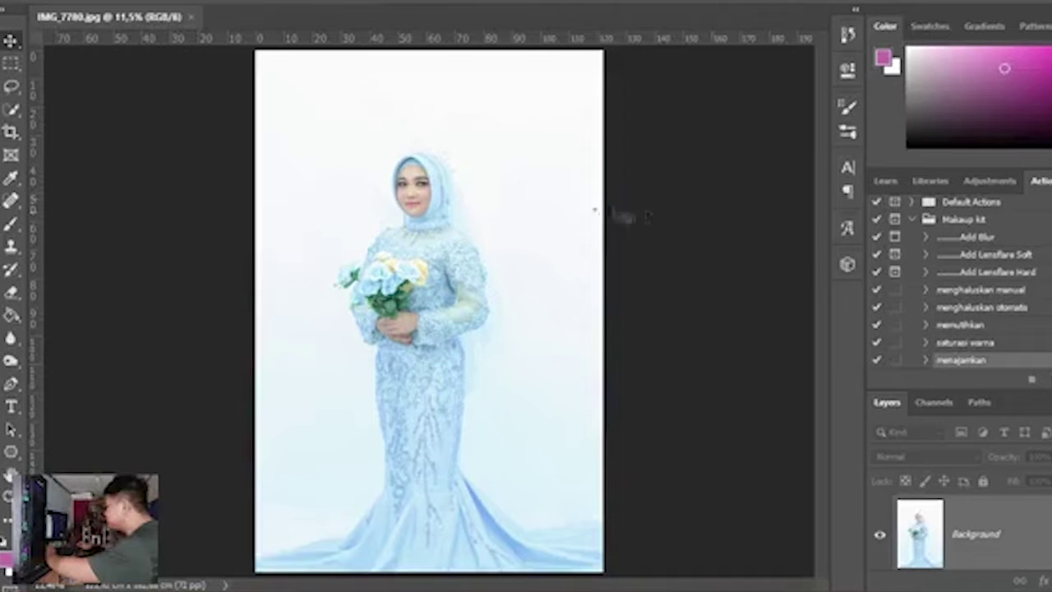
pyautogui.click(194, 18)
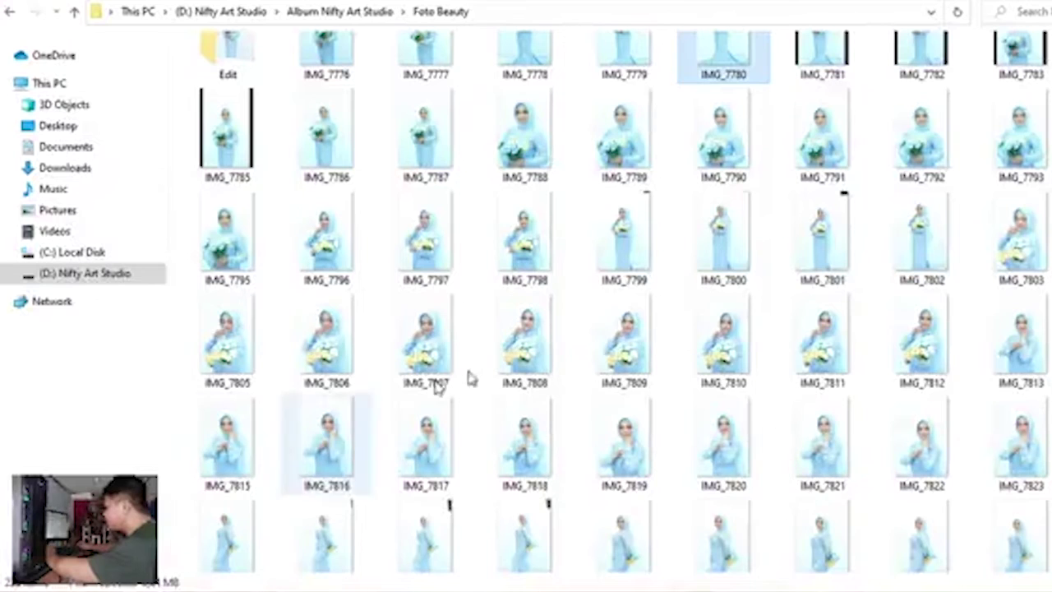
# Step: Open IMG_7783 from the Foto Beauty folder in the photo viewer and look through the shots that follow it
pyautogui.scroll(1, 627, 305)
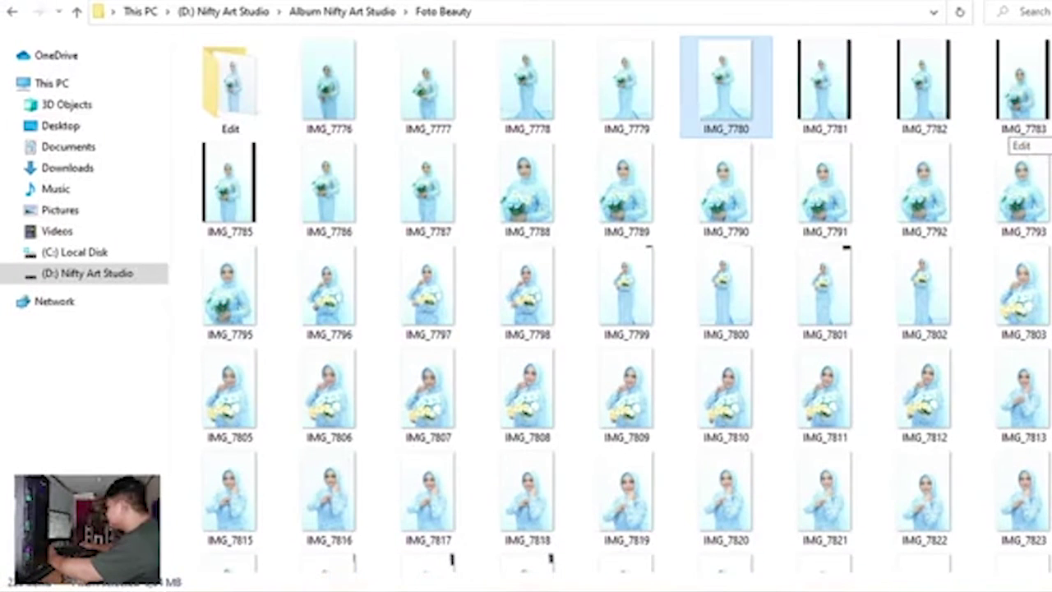
pyautogui.doubleClick(1026, 86)
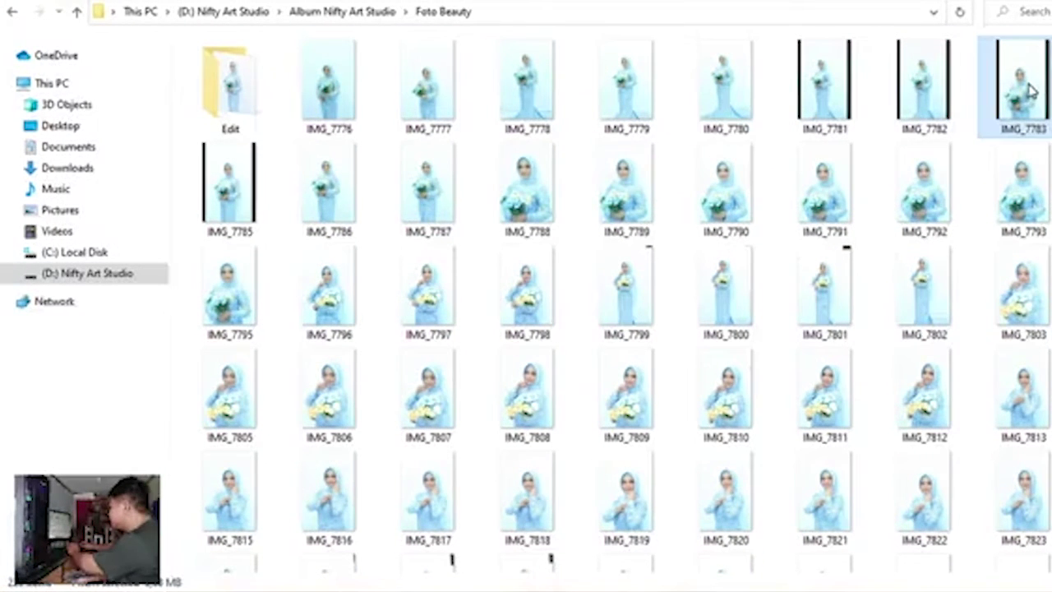
pyautogui.press('Right')
pyautogui.press('Right')
pyautogui.press('Right')
pyautogui.press('Right')
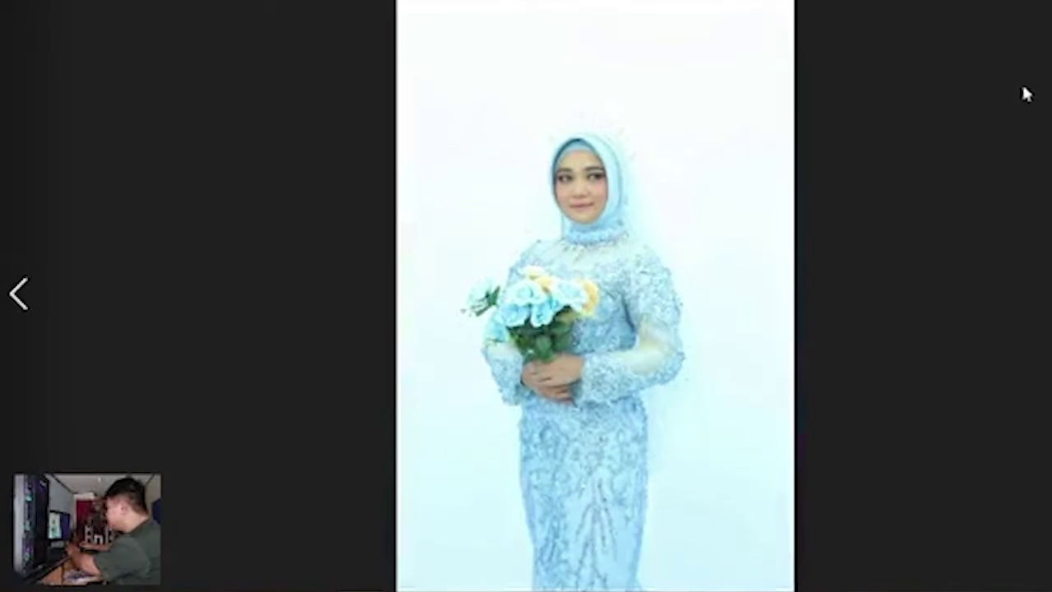
pyautogui.press('Right')
pyautogui.press('Right')
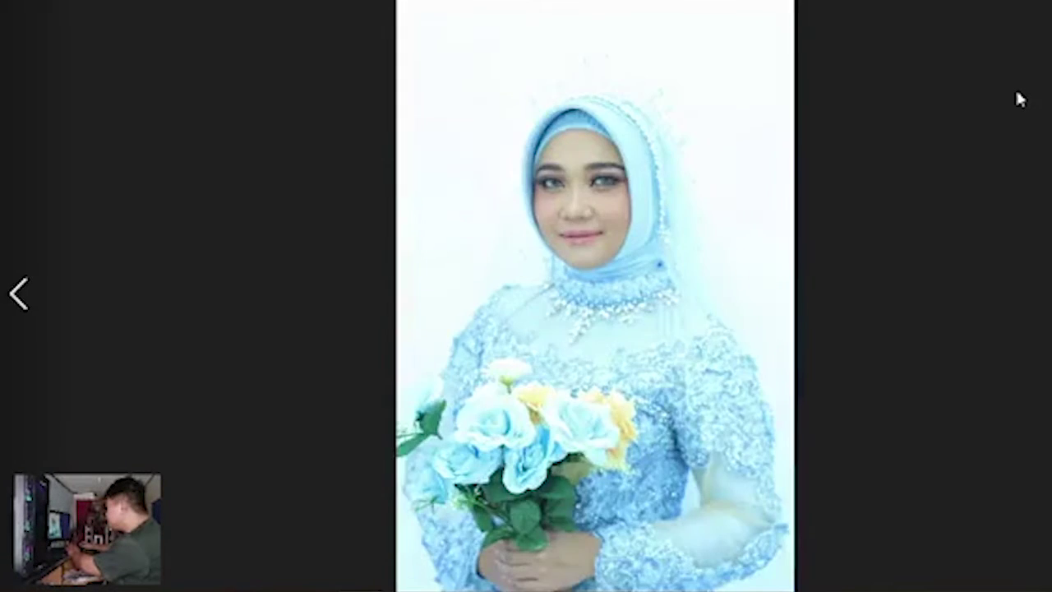
# Step: Go back to the three-quarter-length bouquet shot, inspect the face and dress up close, and close the viewer
pyautogui.press('Left')
pyautogui.press('Left')
pyautogui.press('Left')
pyautogui.press('Right')
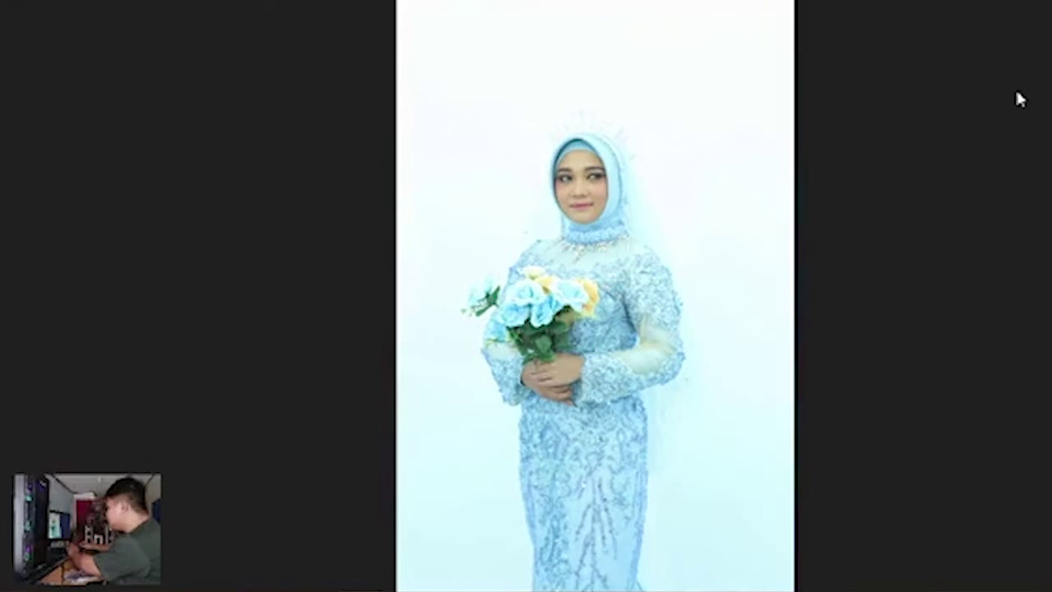
pyautogui.scroll(6, 777, 137)
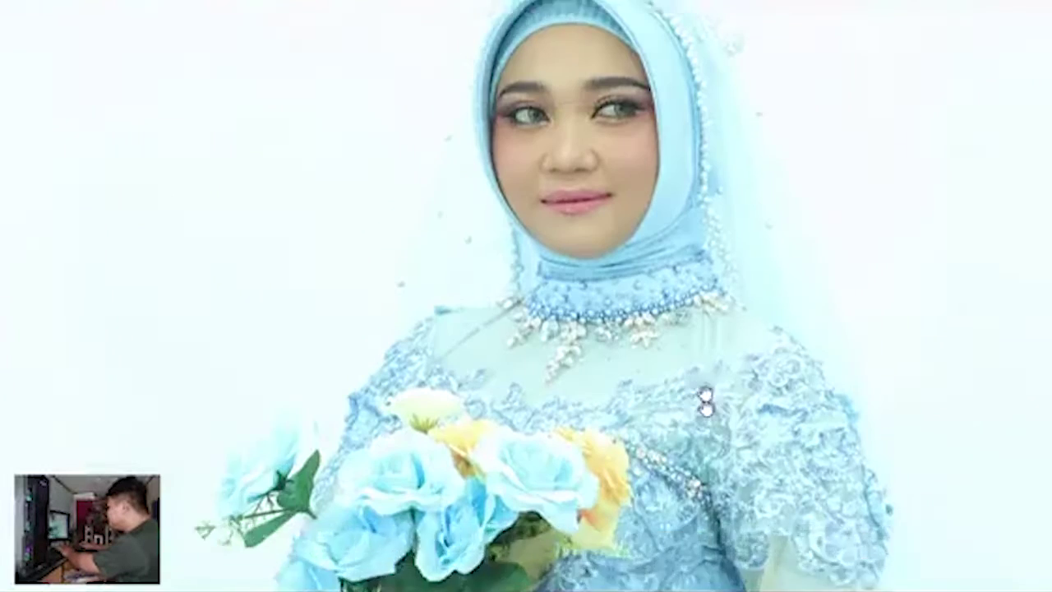
pyautogui.moveTo(705, 399); pyautogui.dragTo(707, 441)
pyautogui.scroll(-6, 707, 441)
pyautogui.press('Escape')
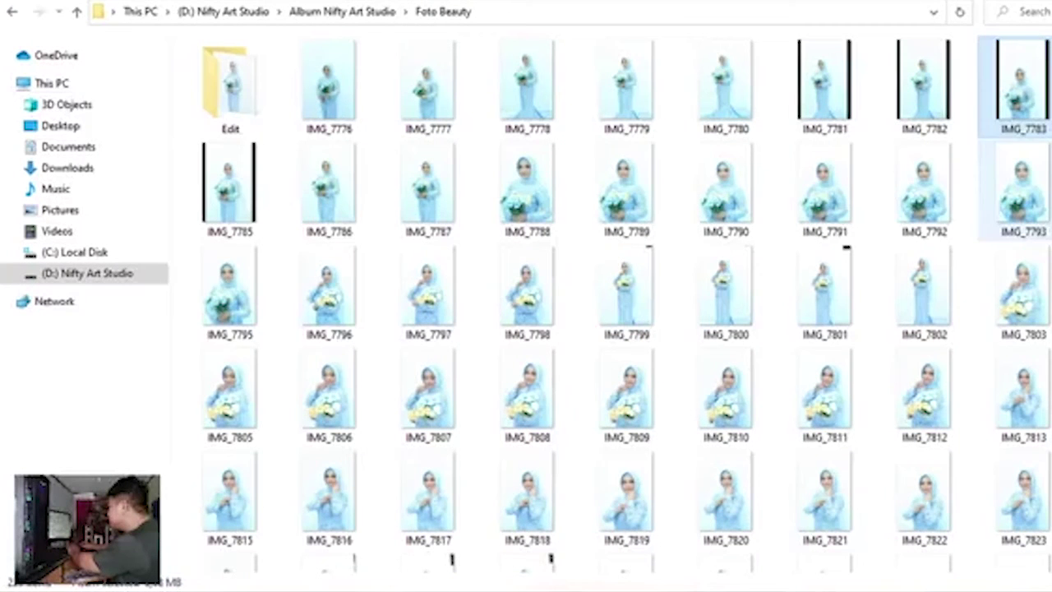
# Step: Open IMG_7786 from the Foto Beauty folder in Photoshop and start the Camera Raw Filter on it
pyautogui.moveTo(317, 212); pyautogui.dragTo(534, 29)
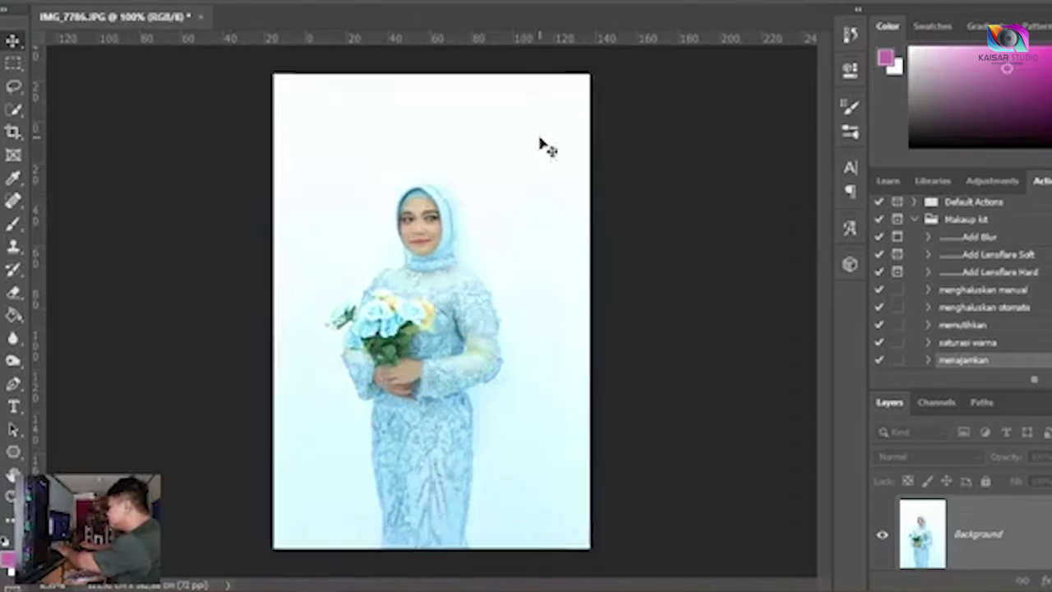
pyautogui.click(235, 2)
pyautogui.click(282, 69)
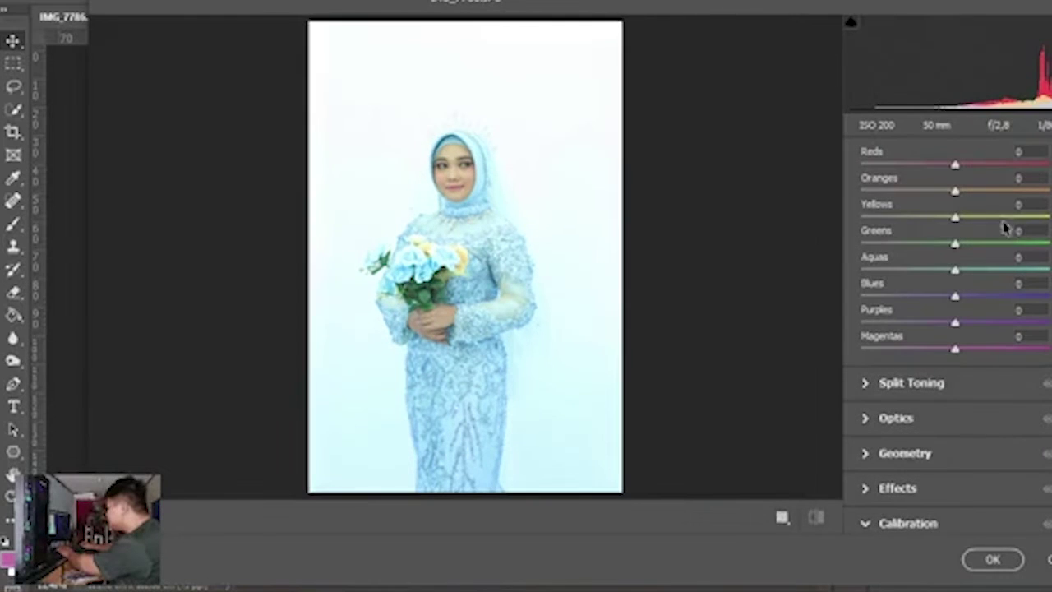
# Step: Apply the "Anjay Hunting" preset to the photo and compare before and after side by side
pyautogui.hotkey('shift', 'p')
pyautogui.scroll(-20, 953, 353)
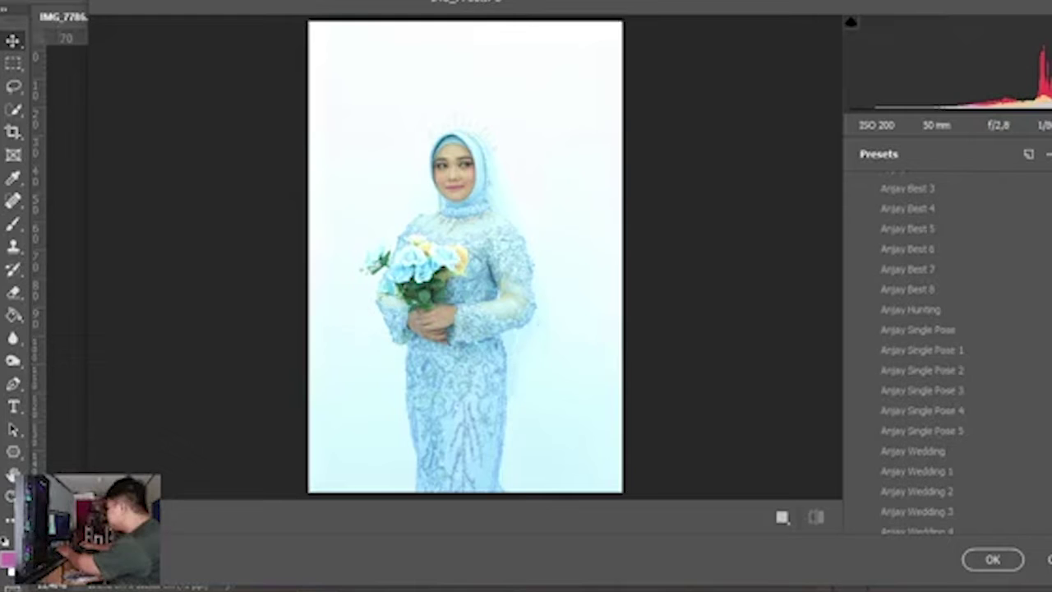
pyautogui.click(958, 313)
pyautogui.click(816, 517)
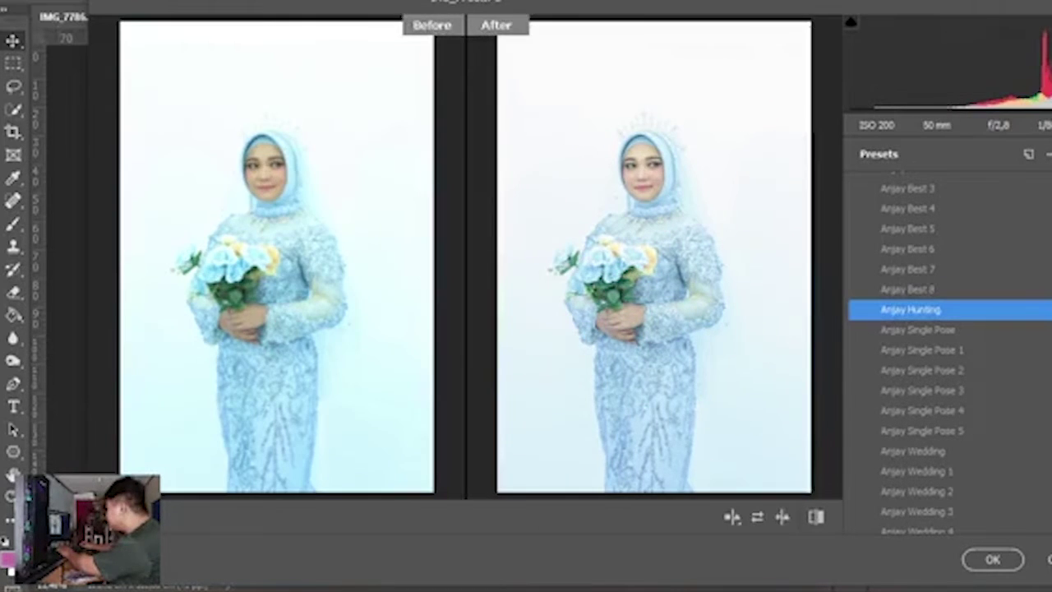
# Step: In the Color Mixer, set the Blues luminance to +5 and the Reds saturation to +10
pyautogui.hotkey('shift', 'p')
pyautogui.scroll(2, 954, 329)
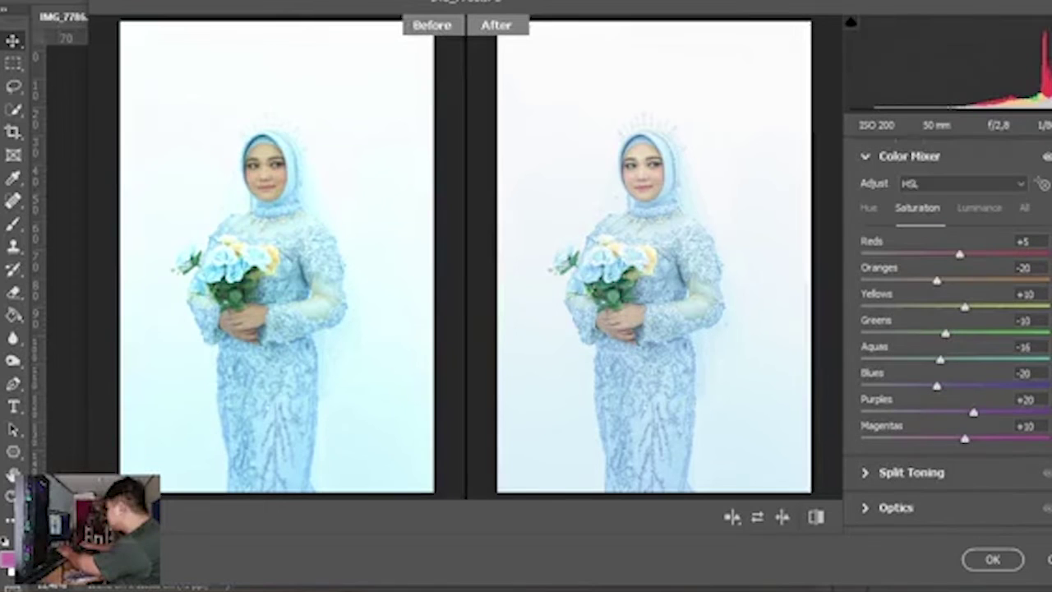
pyautogui.click(986, 213)
pyautogui.click(1024, 372)
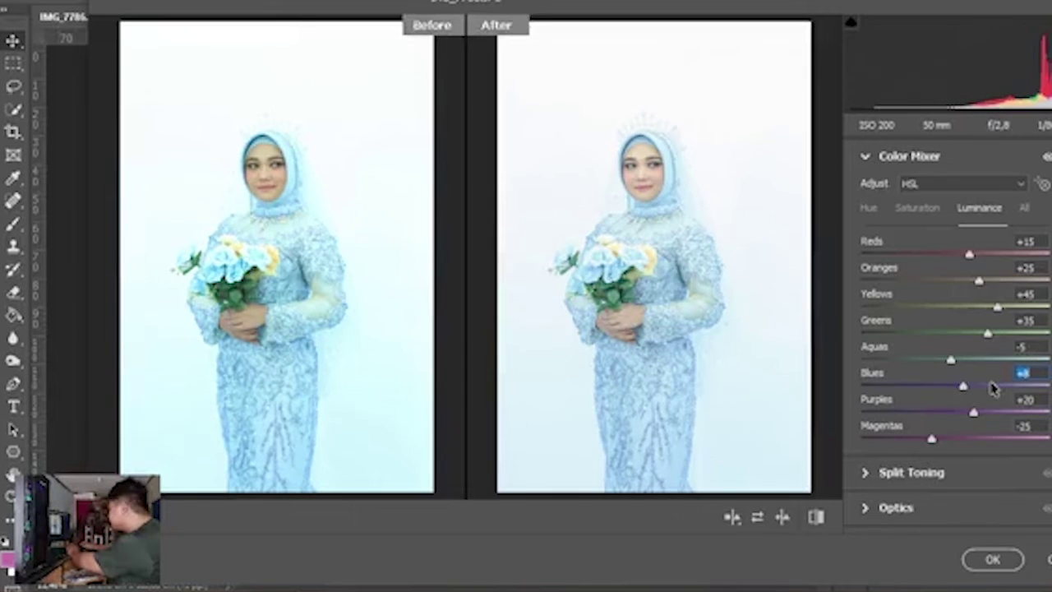
pyautogui.scroll(3, 953, 329)
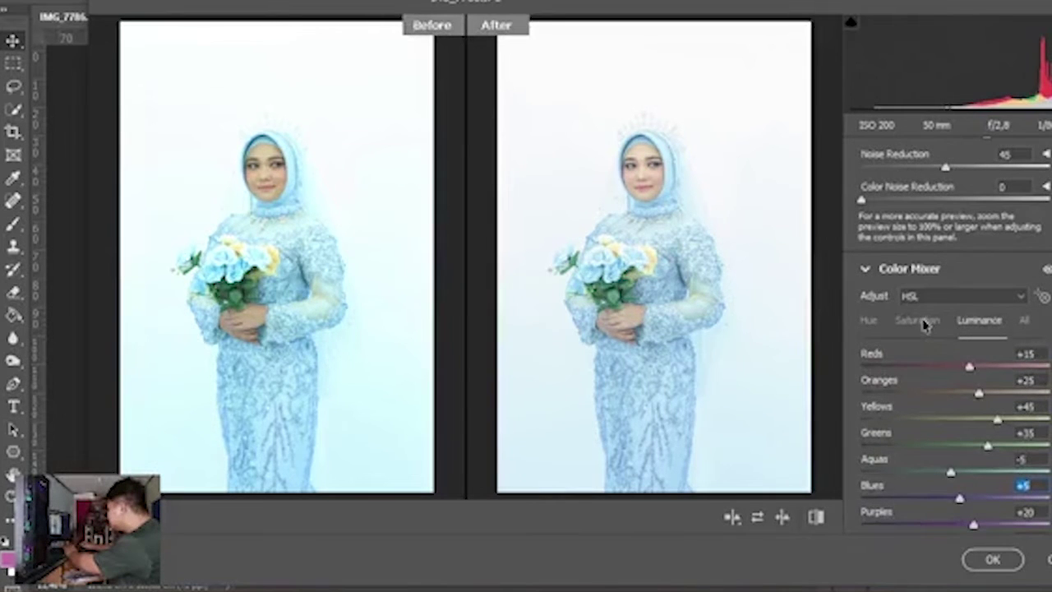
pyautogui.click(921, 321)
pyautogui.press('Up')
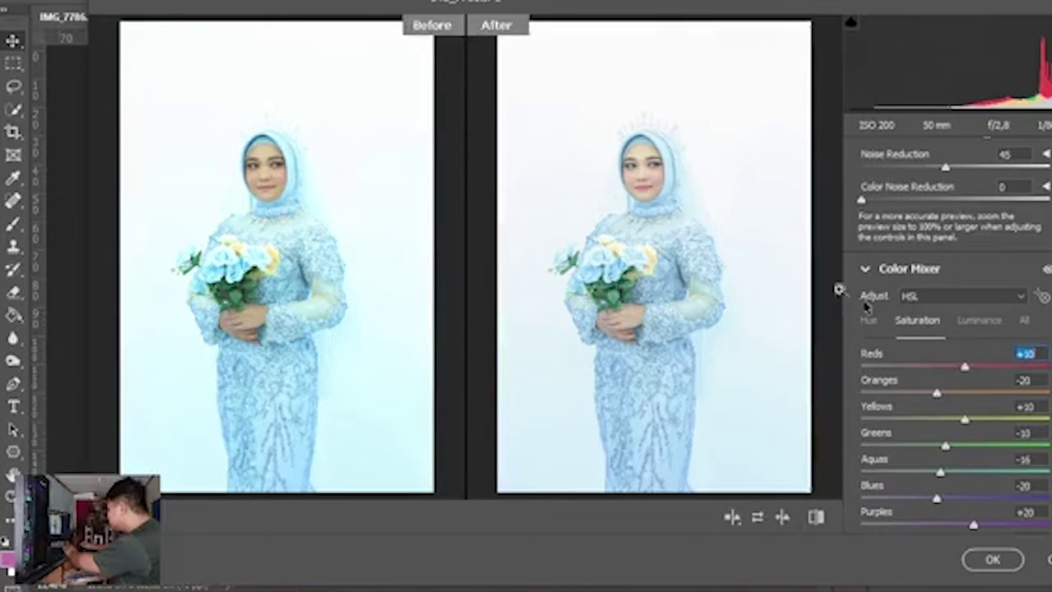
# Step: Set the Reds luminance to +10 and check the face, bouquet and dress against the original
pyautogui.scroll(4, 780, 216)
pyautogui.moveTo(723, 205); pyautogui.dragTo(761, 369)
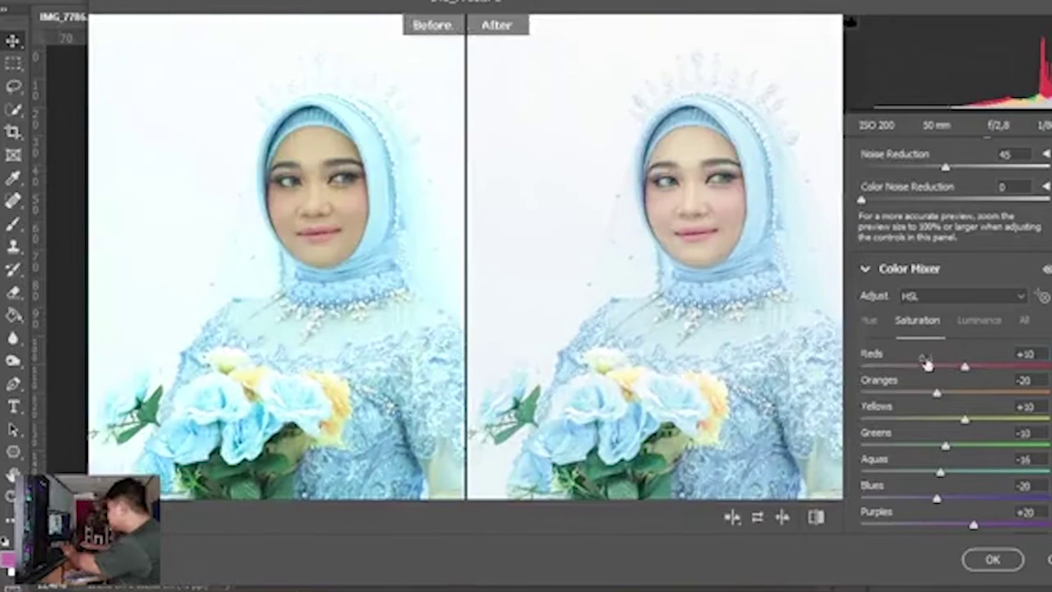
pyautogui.click(986, 320)
pyautogui.moveTo(1045, 352); pyautogui.dragTo(992, 379)
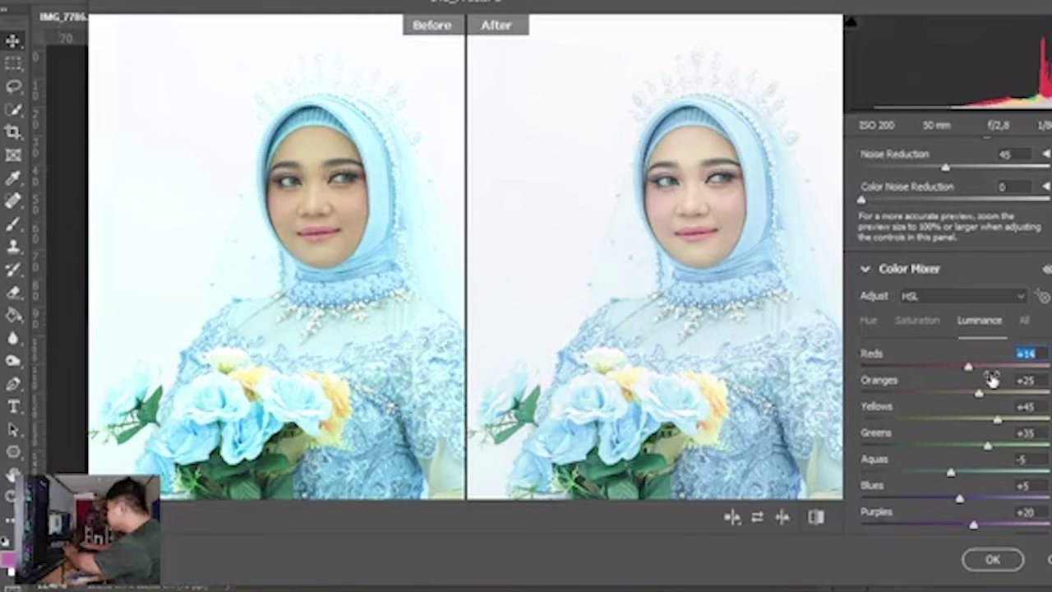
pyautogui.scroll(2, 830, 296)
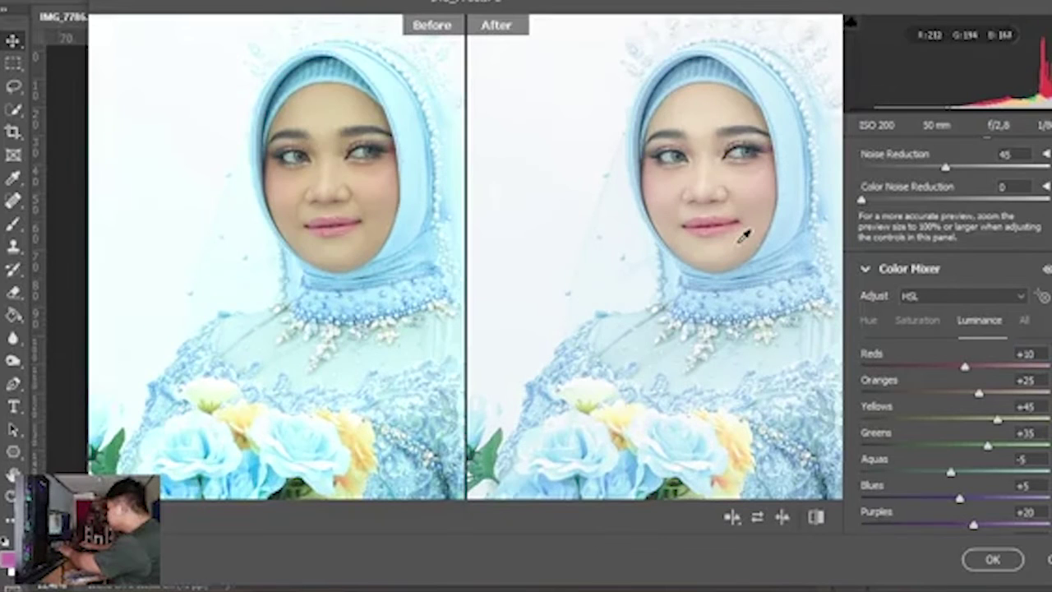
pyautogui.scroll(-3, 756, 237)
pyautogui.scroll(2, 782, 249)
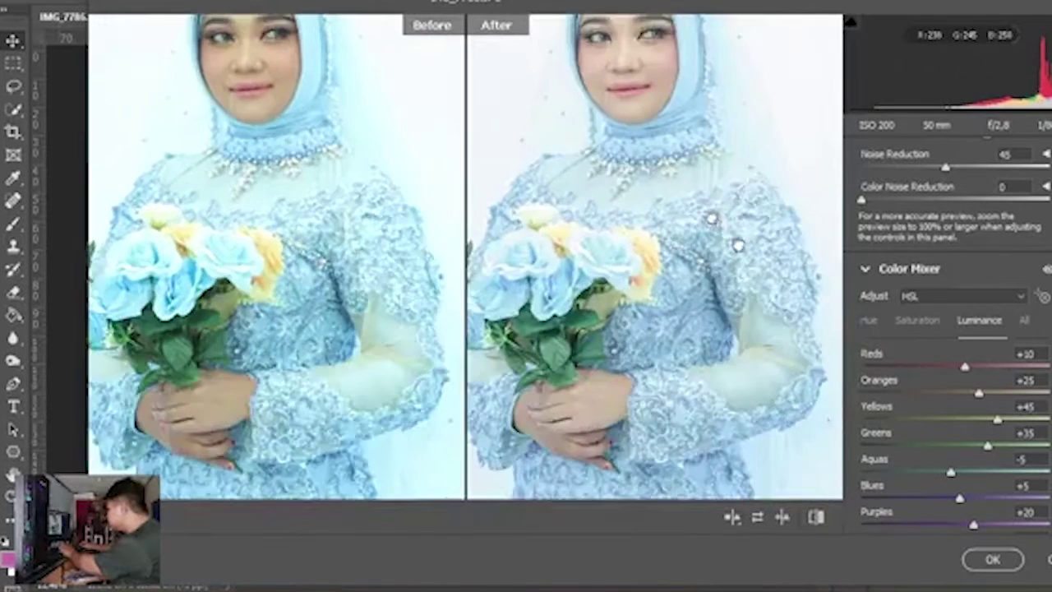
pyautogui.moveTo(712, 220); pyautogui.dragTo(830, 367)
# Step: Set Shadows and Blacks to +20 each and apply the Camera Raw adjustments to the photo
pyautogui.scroll(6, 1041, 295)
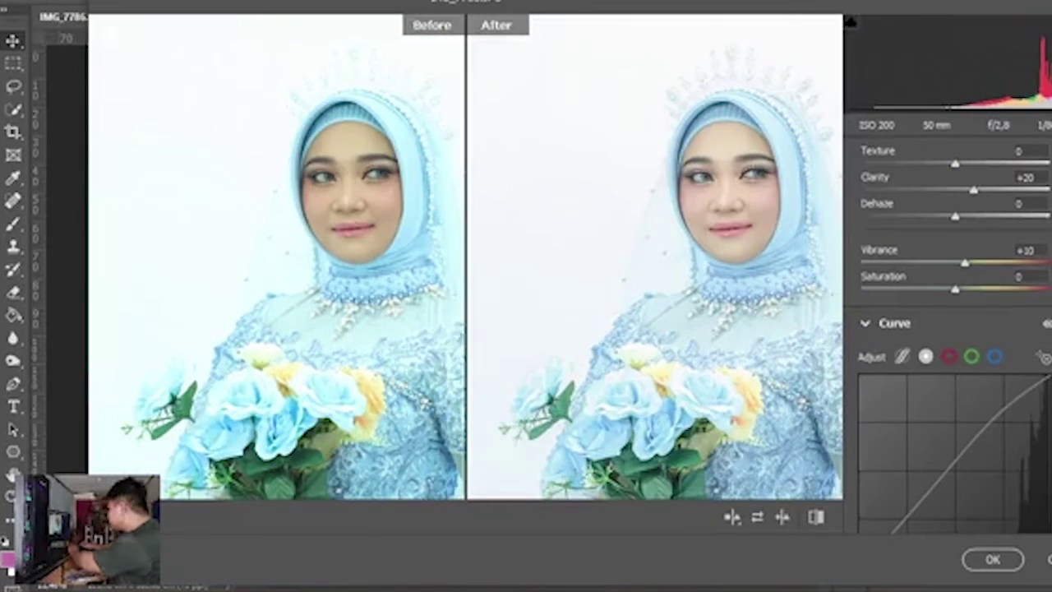
pyautogui.scroll(3, 954, 288)
pyautogui.click(1028, 230)
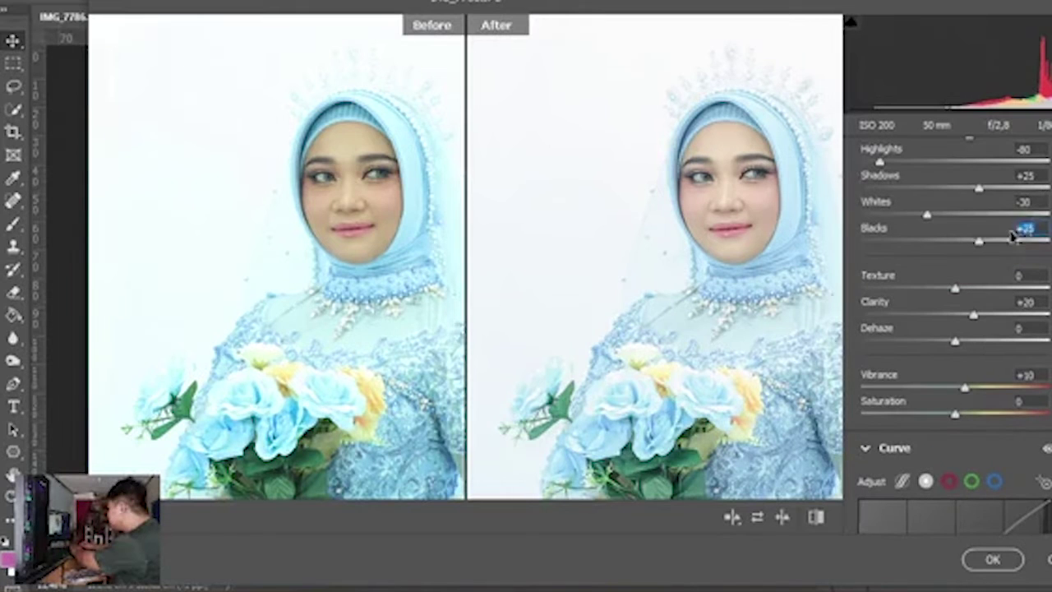
pyautogui.write('20')
pyautogui.scroll(-3, 822, 231)
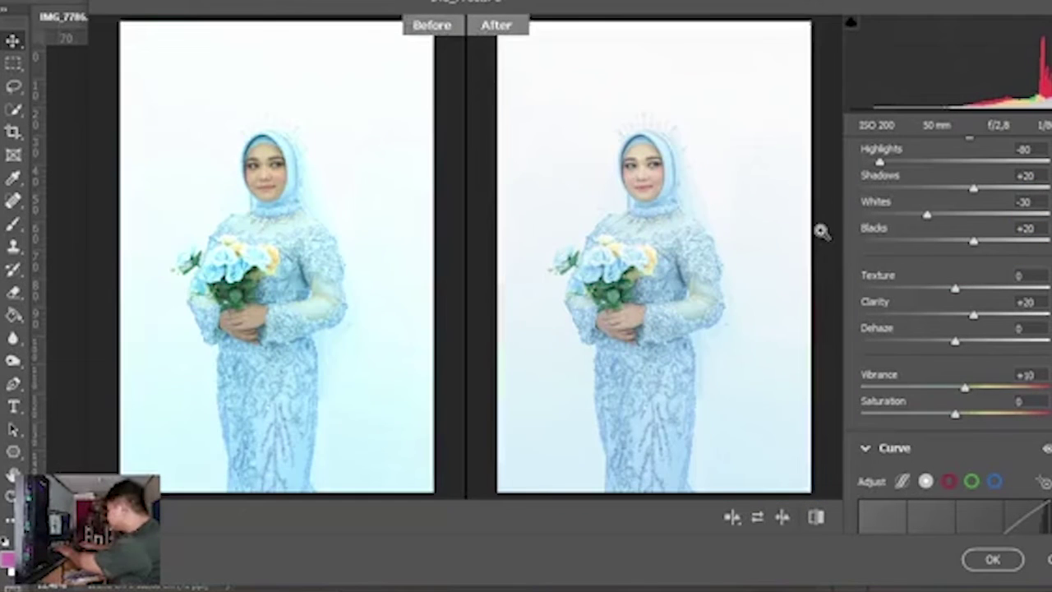
pyautogui.hotkey('ctrl', '+')
pyautogui.hotkey('ctrl', '-')
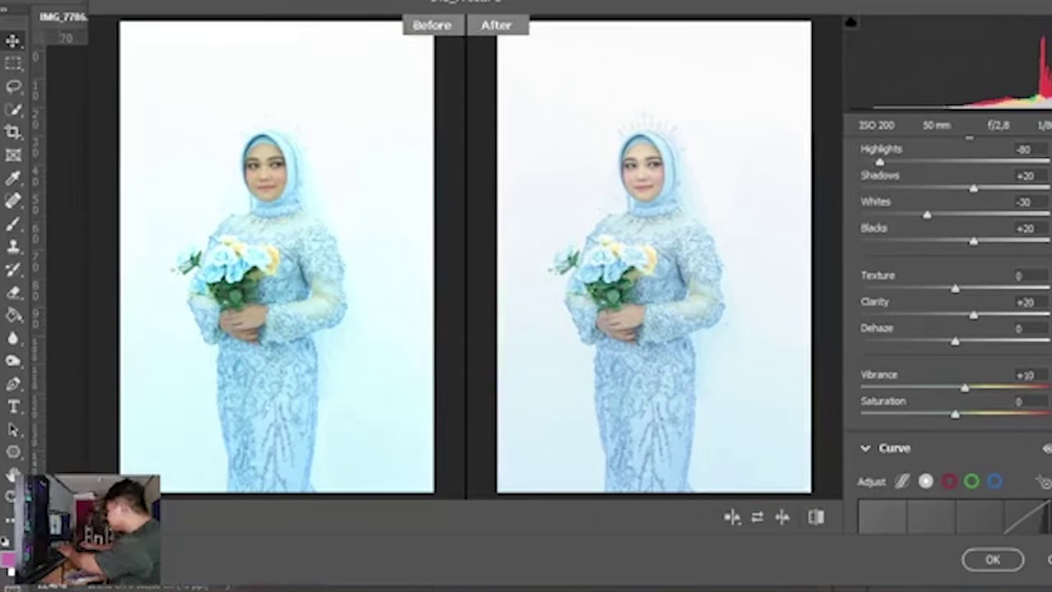
pyautogui.scroll(-10, 954, 329)
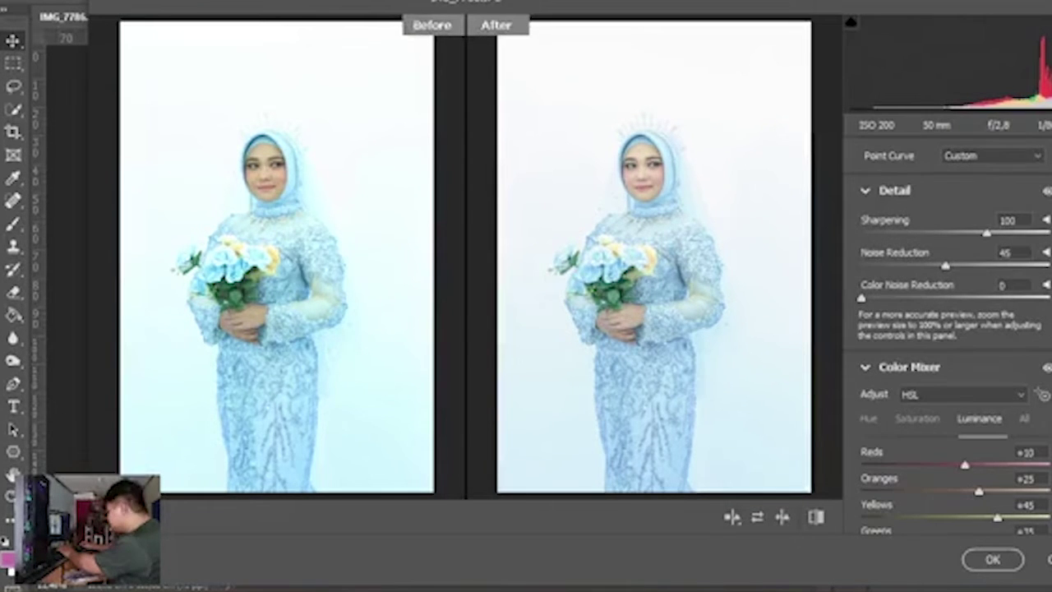
pyautogui.click(995, 559)
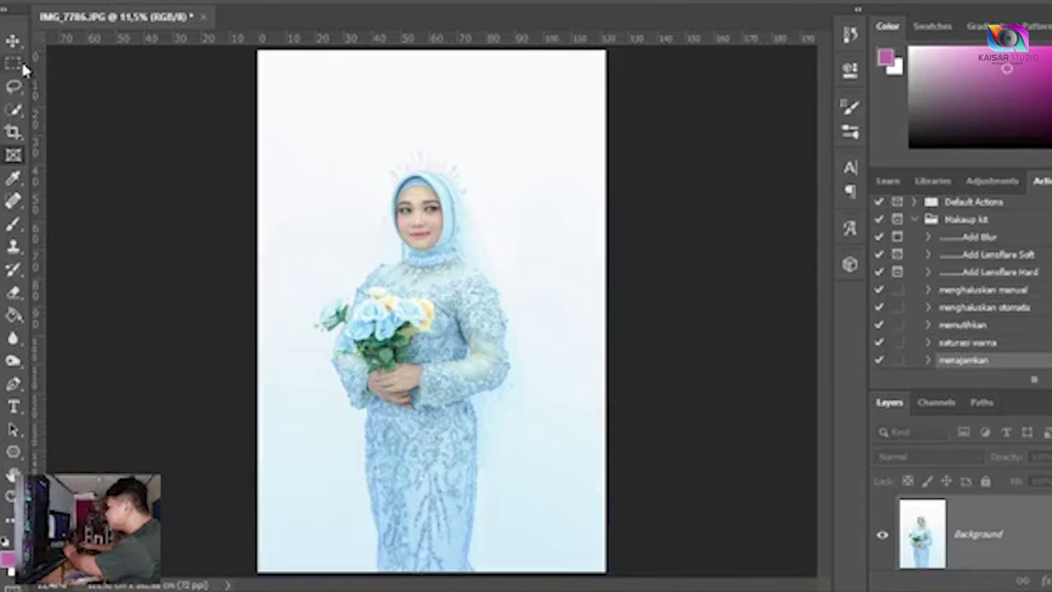
# Step: Crop the photo slightly tighter around the woman, keeping its portrait proportions
pyautogui.click(14, 132)
pyautogui.moveTo(605, 54); pyautogui.dragTo(596, 75)
pyautogui.press('Return')
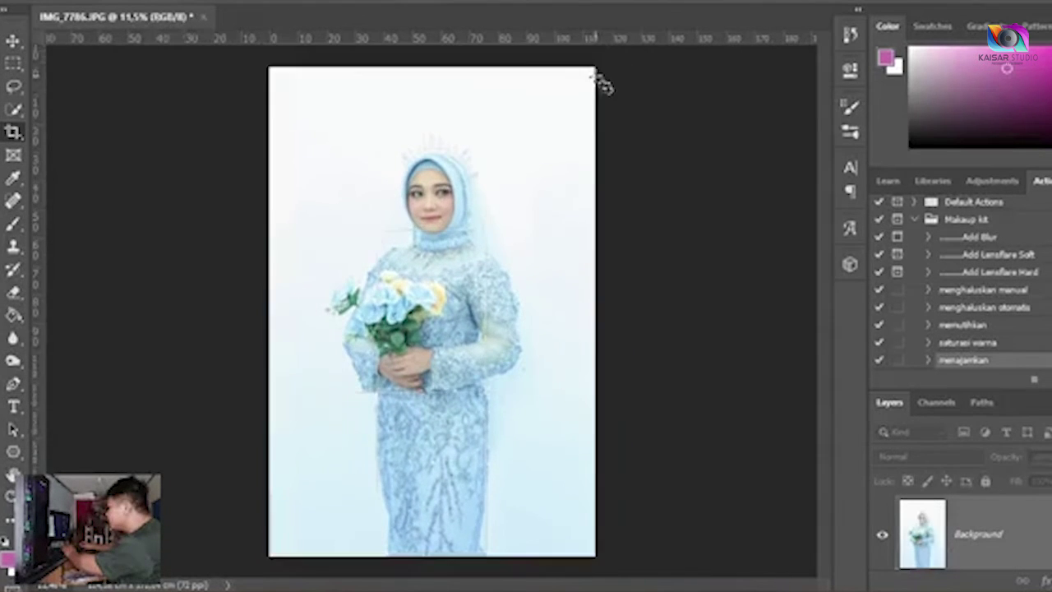
pyautogui.hotkey('ctrl', '0')
pyautogui.click(12, 41)
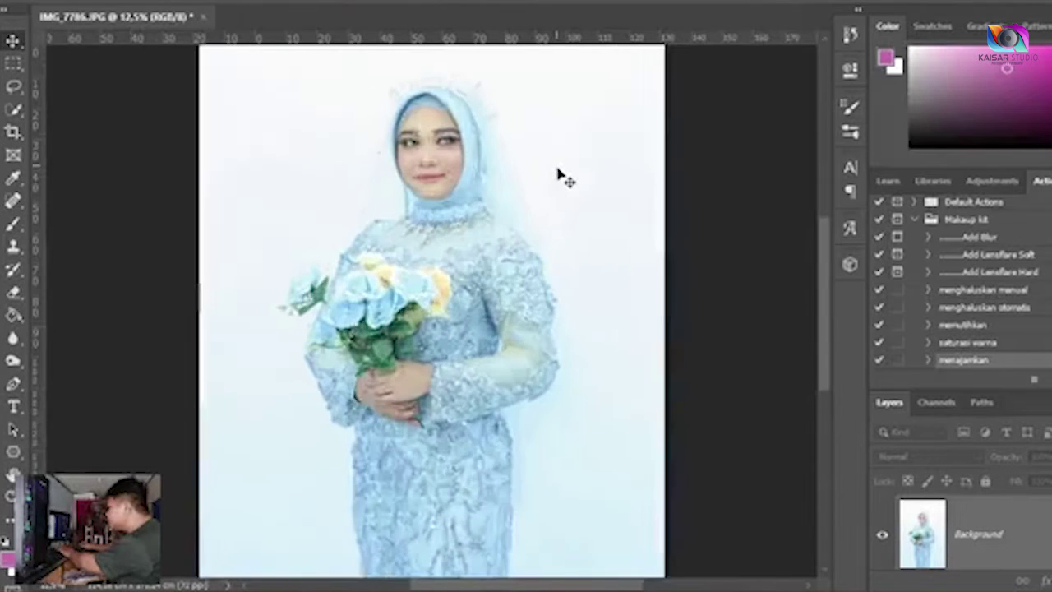
# Step: Run the "menghaluskan otomatis" action from the Makaup kit set to prepare automatic smoothing of the face
pyautogui.scroll(3, 559, 174)
pyautogui.scroll(3, 625, 305)
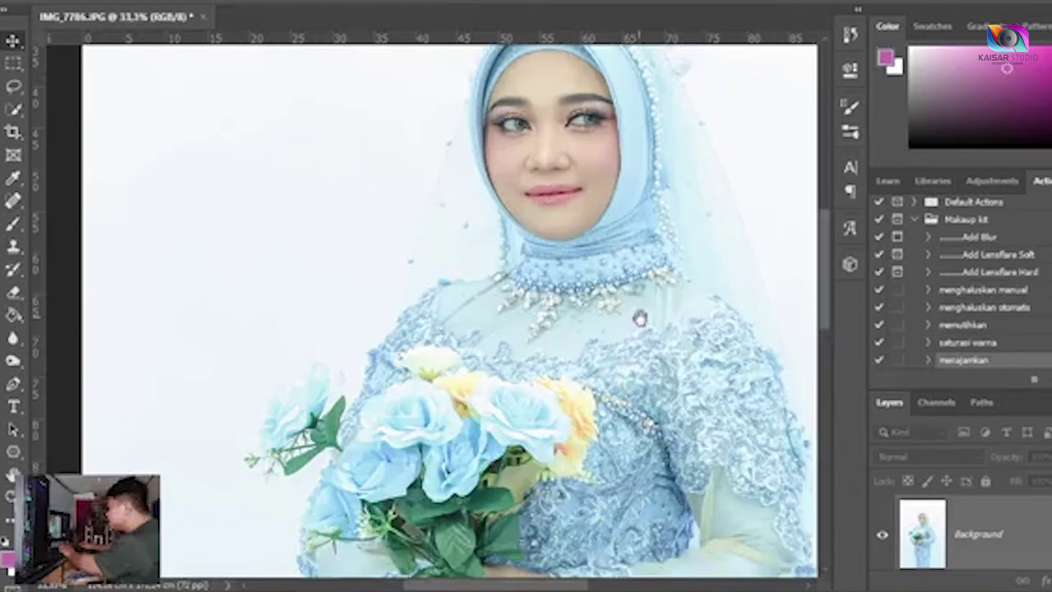
pyautogui.scroll(3, 601, 368)
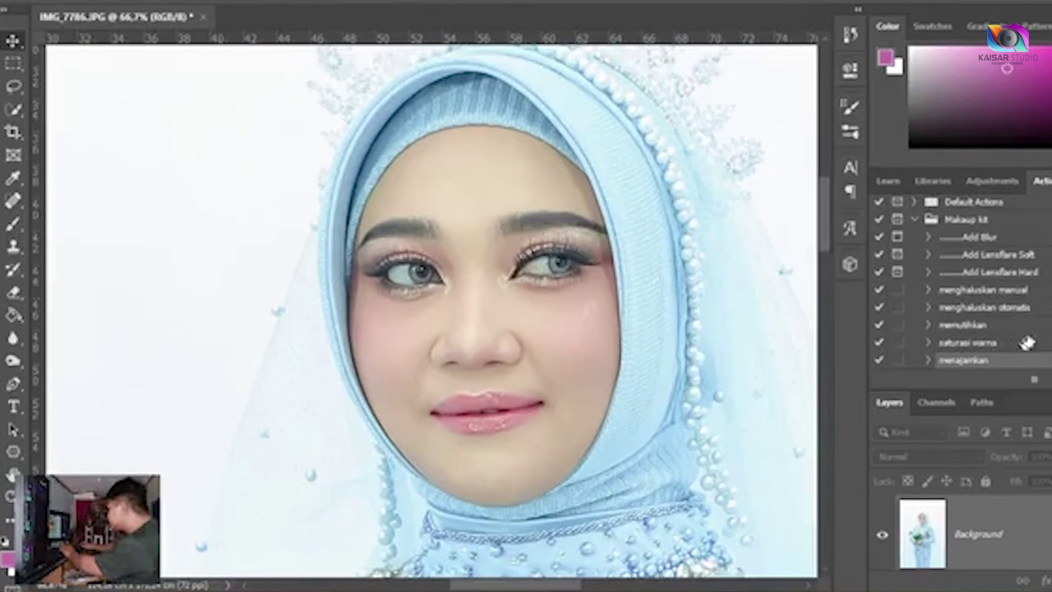
pyautogui.click(1035, 311)
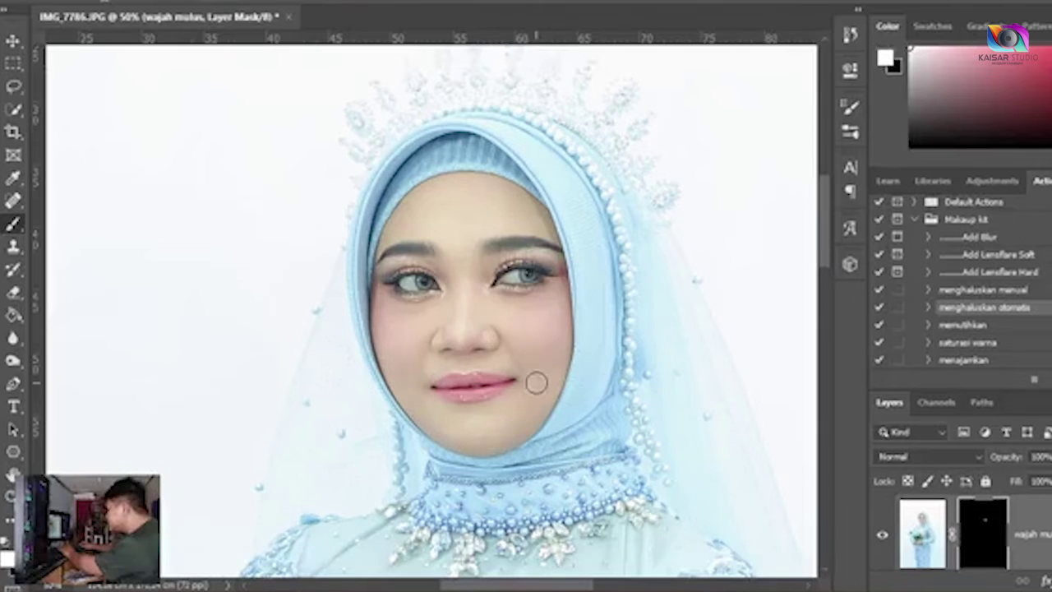
# Step: Paint in white on the "wajah mulus" layer mask over the chin, cheeks and nose to smooth the facial skin
pyautogui.hotkey('ctrl', '+')
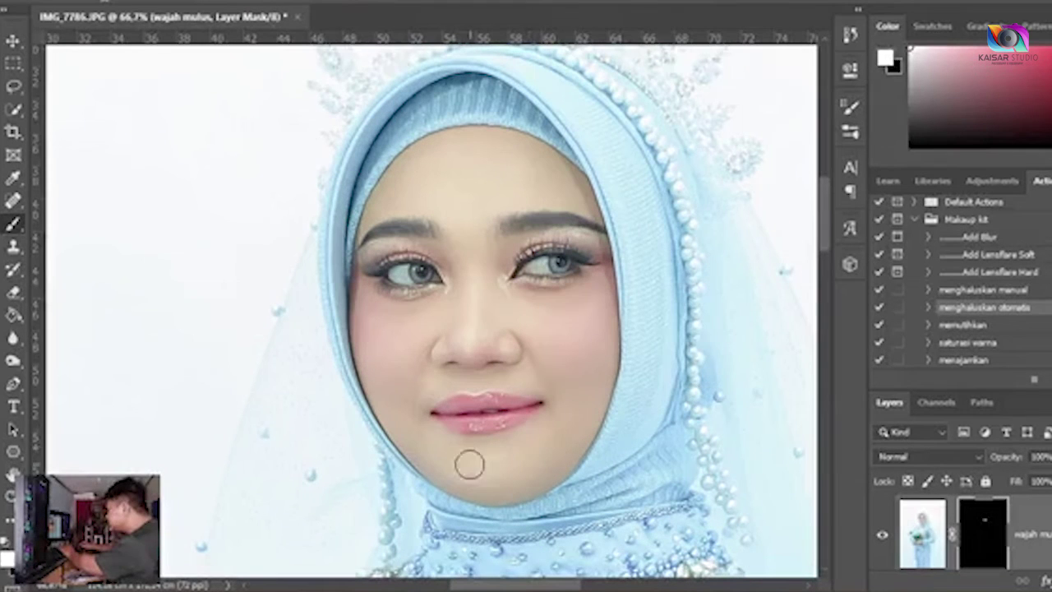
pyautogui.moveTo(535, 453)
pyautogui.mouseDown()
pyautogui.moveTo(503, 459)
pyautogui.moveTo(567, 423)
pyautogui.moveTo(527, 468)
pyautogui.moveTo(477, 477)
pyautogui.moveTo(449, 464)
pyautogui.moveTo(412, 420)
pyautogui.moveTo(384, 328)
pyautogui.moveTo(383, 370)
pyautogui.moveTo(385, 338)
pyautogui.mouseUp()
pyautogui.moveTo(600, 342)
pyautogui.mouseDown()
pyautogui.moveTo(534, 332)
pyautogui.moveTo(556, 385)
pyautogui.moveTo(534, 332)
pyautogui.moveTo(486, 293)
pyautogui.moveTo(475, 262)
pyautogui.mouseUp()
pyautogui.moveTo(472, 318)
pyautogui.mouseDown()
pyautogui.moveTo(564, 183)
pyautogui.moveTo(542, 167)
pyautogui.moveTo(562, 187)
pyautogui.moveTo(565, 171)
pyautogui.moveTo(586, 208)
pyautogui.moveTo(570, 168)
pyautogui.moveTo(467, 178)
pyautogui.moveTo(501, 158)
pyautogui.moveTo(523, 162)
pyautogui.moveTo(458, 147)
pyautogui.moveTo(449, 163)
pyautogui.moveTo(477, 187)
pyautogui.moveTo(429, 189)
pyautogui.moveTo(469, 200)
pyautogui.moveTo(447, 164)
pyautogui.moveTo(428, 181)
pyautogui.moveTo(430, 163)
pyautogui.moveTo(392, 193)
pyautogui.moveTo(457, 206)
pyautogui.moveTo(475, 267)
pyautogui.moveTo(469, 248)
pyautogui.moveTo(473, 313)
pyautogui.moveTo(442, 343)
pyautogui.moveTo(410, 326)
pyautogui.moveTo(403, 341)
pyautogui.moveTo(418, 324)
pyautogui.moveTo(555, 335)
pyautogui.moveTo(529, 321)
pyautogui.moveTo(560, 344)
pyautogui.moveTo(588, 305)
pyautogui.moveTo(453, 394)
pyautogui.moveTo(401, 402)
pyautogui.moveTo(414, 379)
pyautogui.moveTo(411, 407)
pyautogui.moveTo(378, 358)
pyautogui.moveTo(404, 414)
pyautogui.moveTo(510, 466)
pyautogui.moveTo(571, 445)
pyautogui.moveTo(479, 464)
pyautogui.moveTo(414, 444)
pyautogui.moveTo(410, 426)
pyautogui.moveTo(459, 453)
pyautogui.moveTo(553, 380)
pyautogui.moveTo(564, 352)
pyautogui.mouseUp()
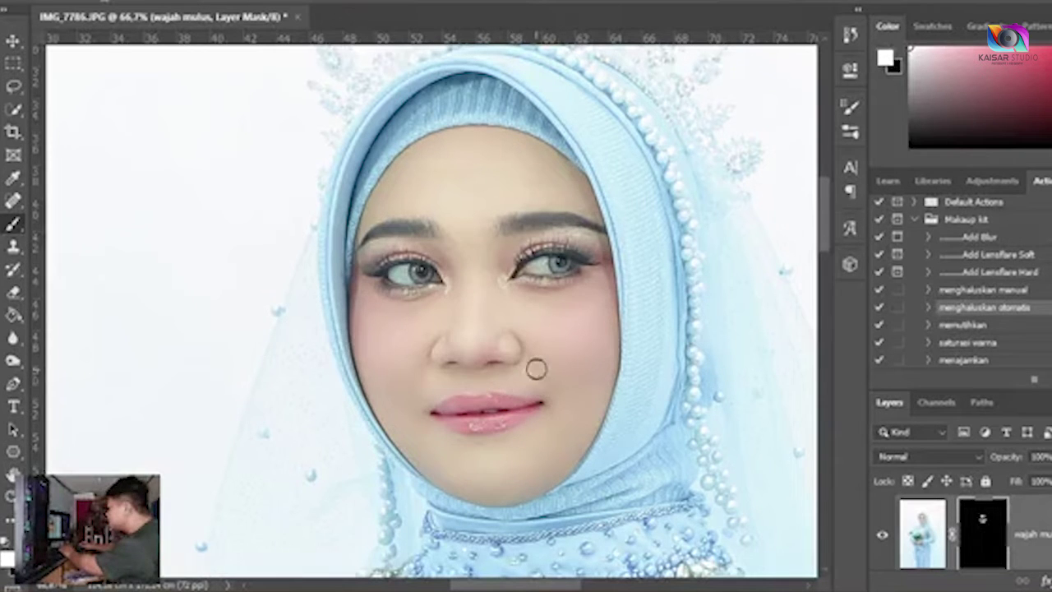
# Step: Flatten the image, merging the skin smoothing into the background
pyautogui.hotkey('ctrl', '0')
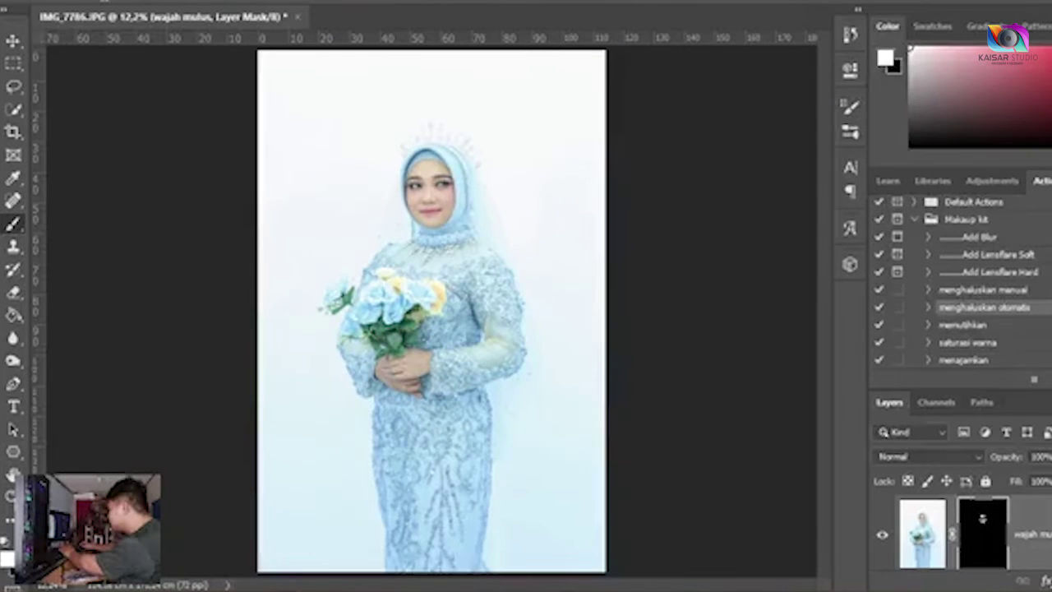
pyautogui.rightClick(1011, 535)
pyautogui.click(963, 500)
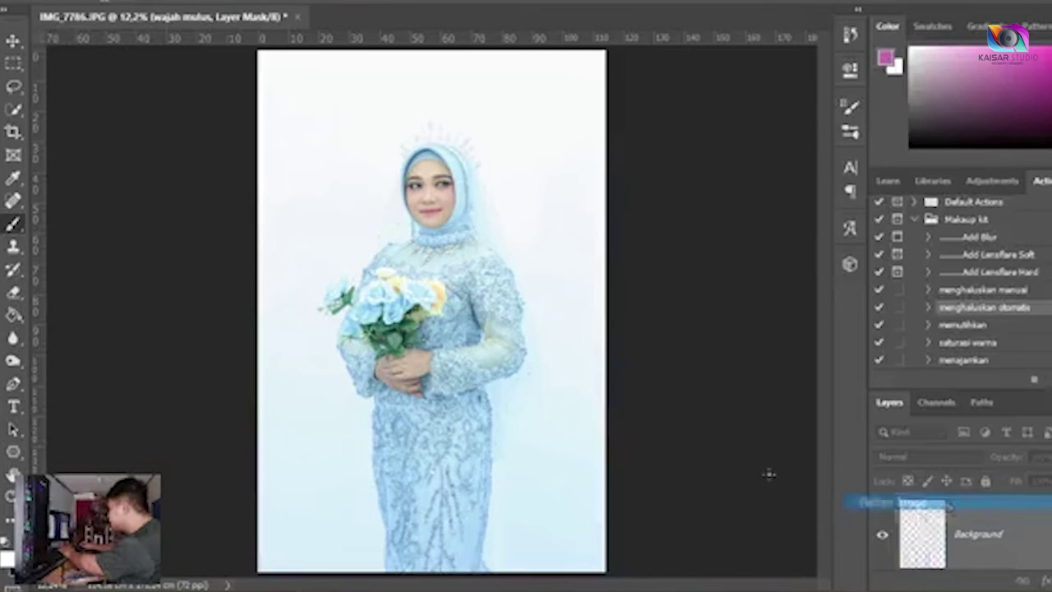
pyautogui.click(14, 41)
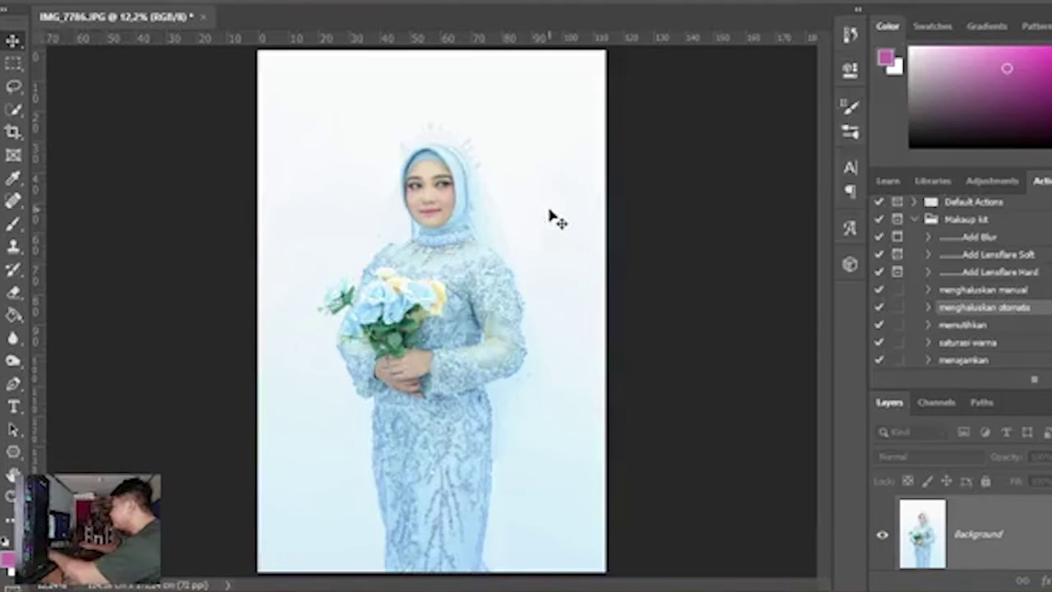
# Step: Save the retouched photo as the JPEG file IMG_7786 in the Edit folder and close it
pyautogui.hotkey('ctrl', 'shift', 's')
pyautogui.click(708, 433)
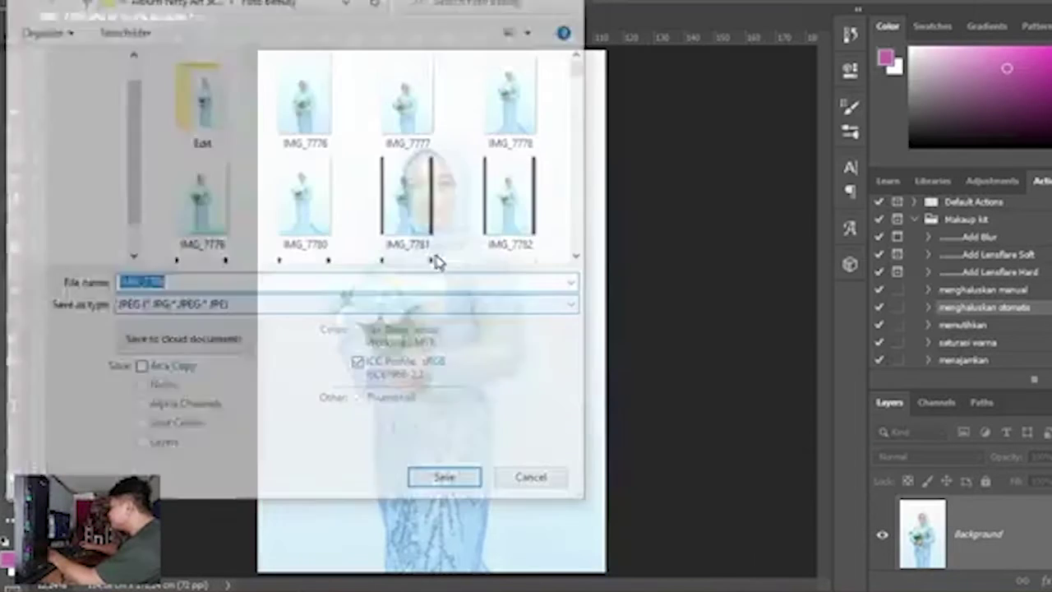
pyautogui.doubleClick(214, 115)
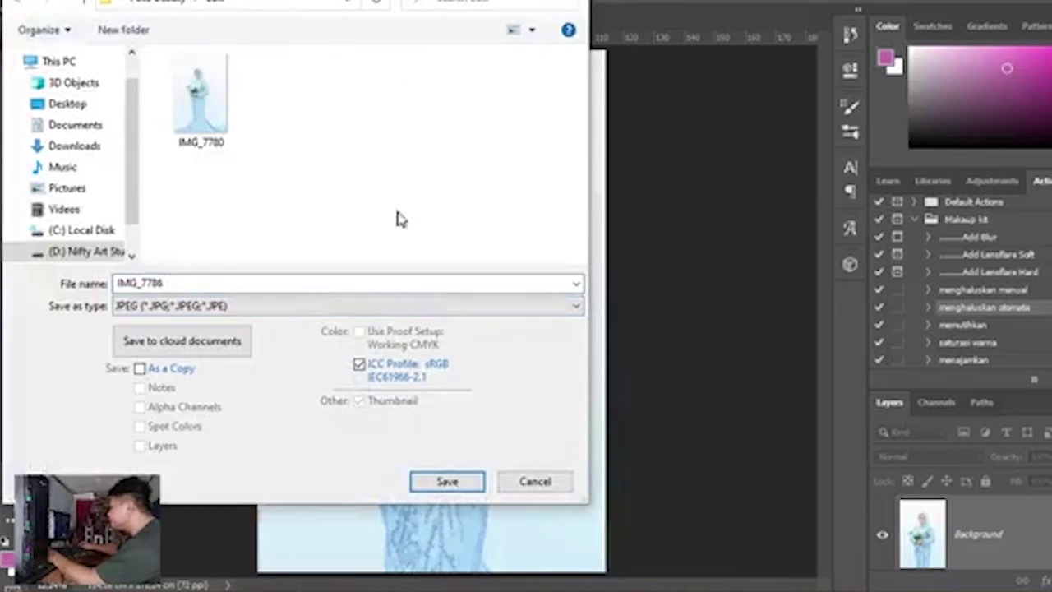
pyautogui.click(456, 484)
pyautogui.press('Return')
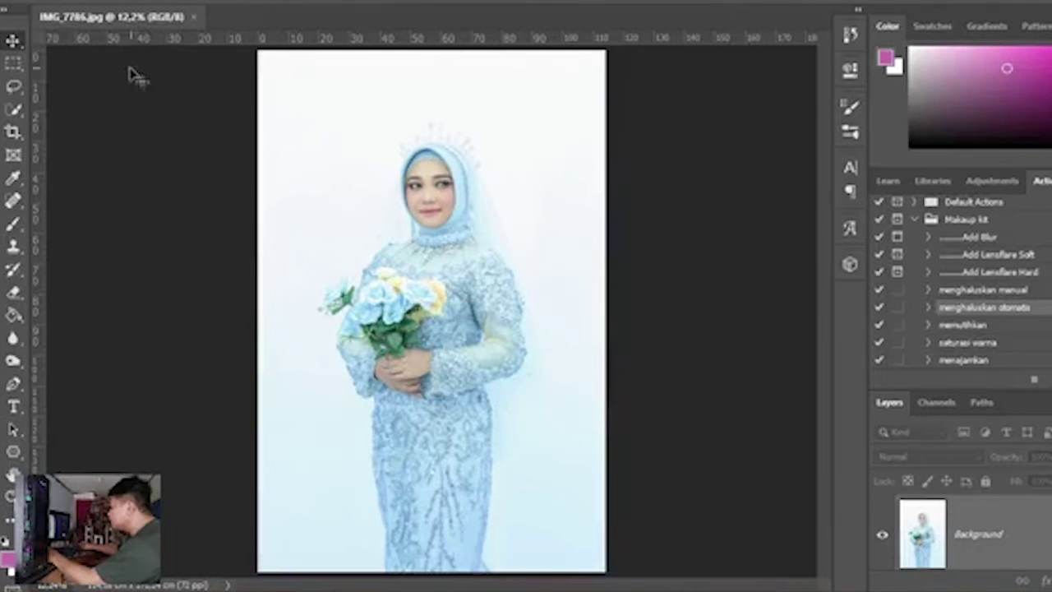
pyautogui.click(194, 17)
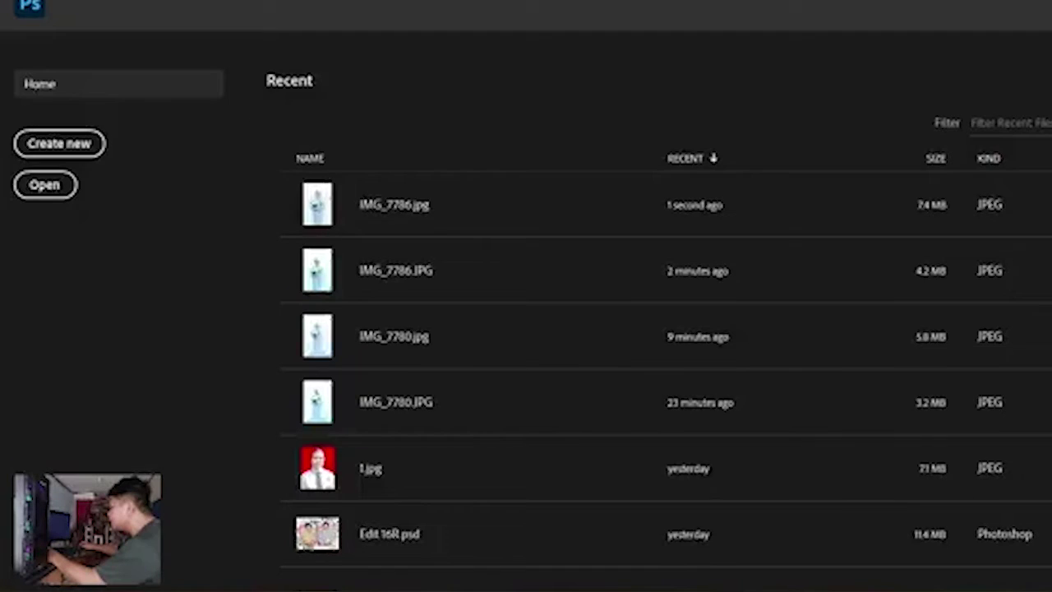
# Step: Switch to the Foto Beauty folder and preview photos from IMG_7790 to the hand-at-chin pose, checking it up close
pyautogui.hotkey('alt', 'Tab')
pyautogui.scroll(-1, 625, 304)
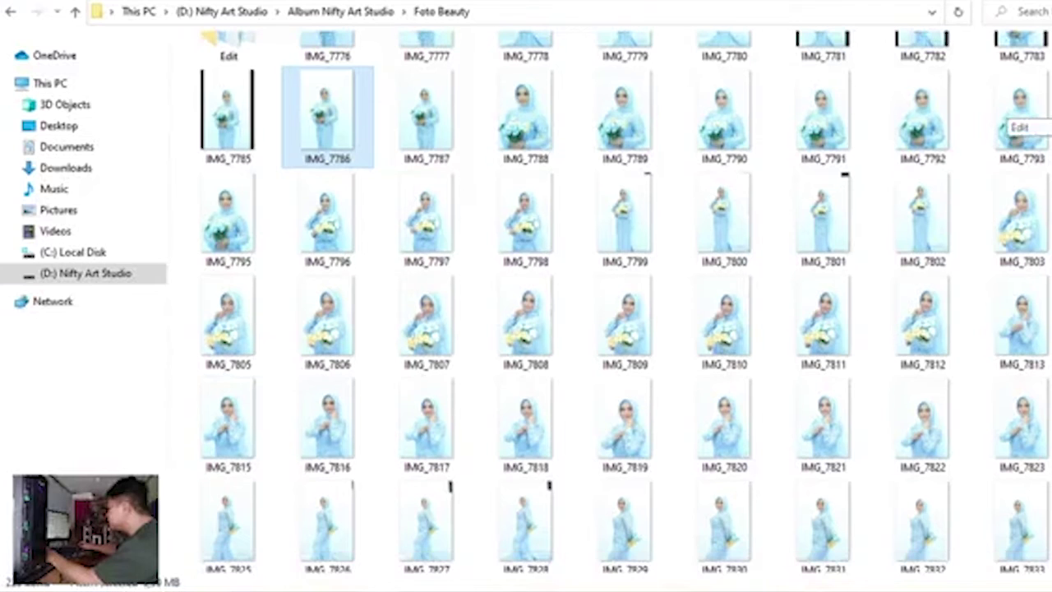
pyautogui.doubleClick(724, 115)
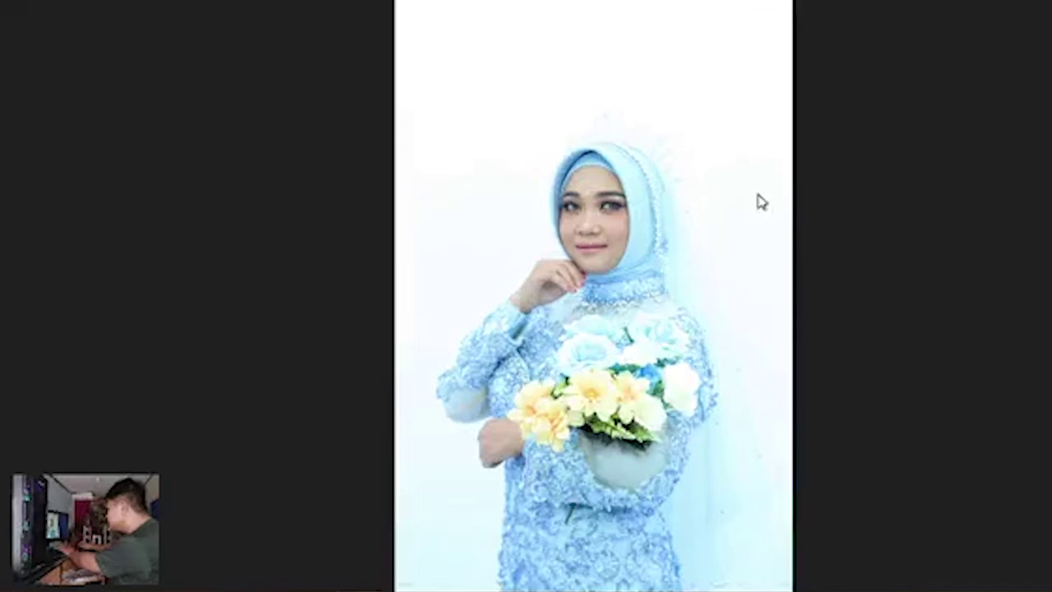
pyautogui.scroll(5, 663, 197)
pyautogui.moveTo(660, 199); pyautogui.dragTo(693, 343)
pyautogui.scroll(-5, 693, 343)
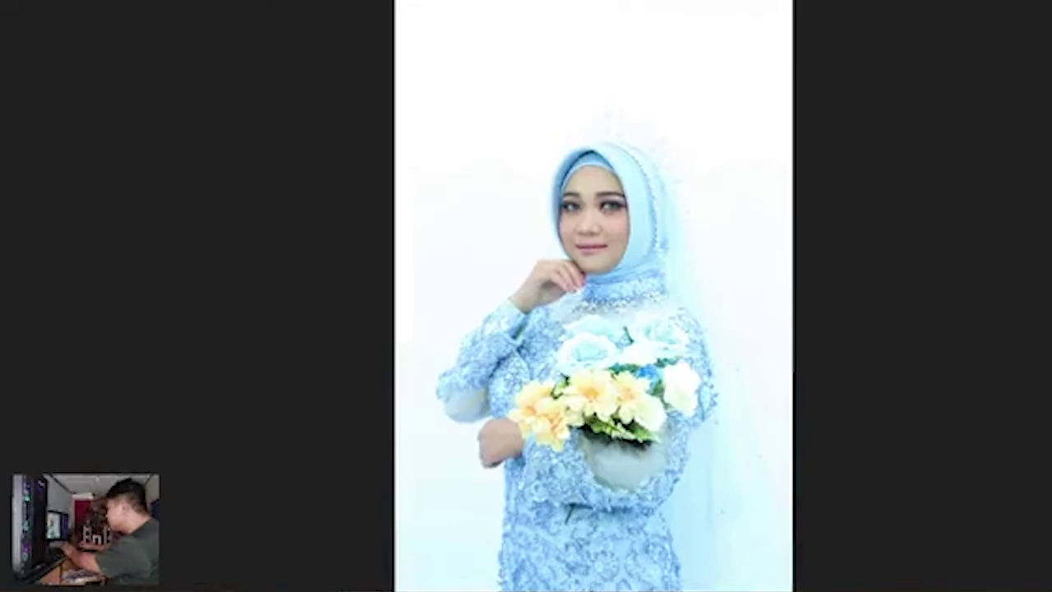
pyautogui.press('Escape')
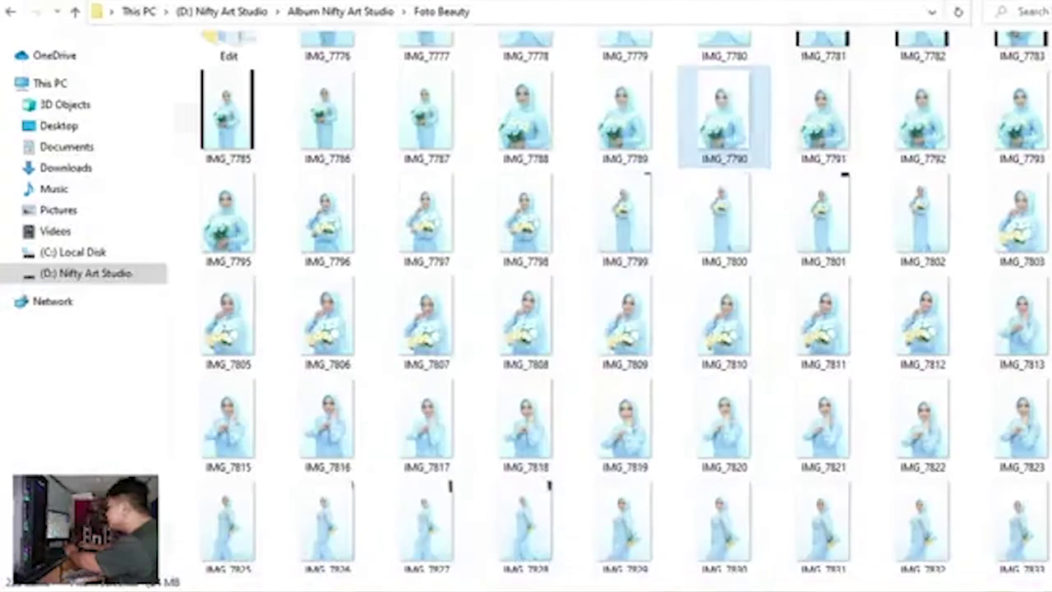
# Step: Open IMG_7798 from the Foto Beauty folder in Photoshop
pyautogui.press('Down')
pyautogui.press('Left')
pyautogui.press('Left')
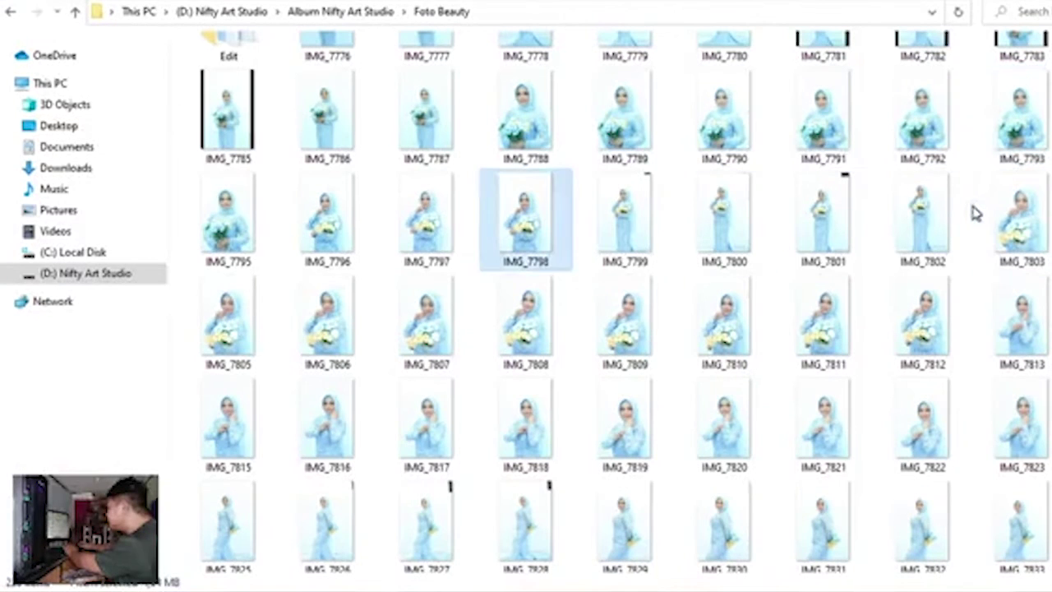
pyautogui.moveTo(530, 222); pyautogui.dragTo(498, 183)
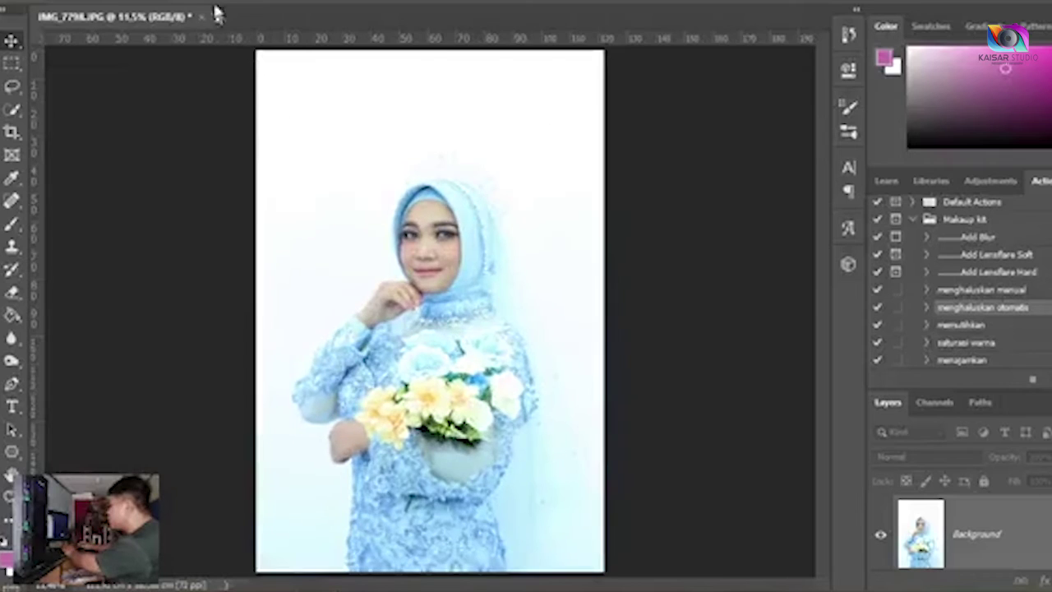
# Step: Open the photo in the Camera Raw Filter, apply the "Anjay Hunting" preset and compare before and after side by side
pyautogui.click(235, 2)
pyautogui.click(268, 70)
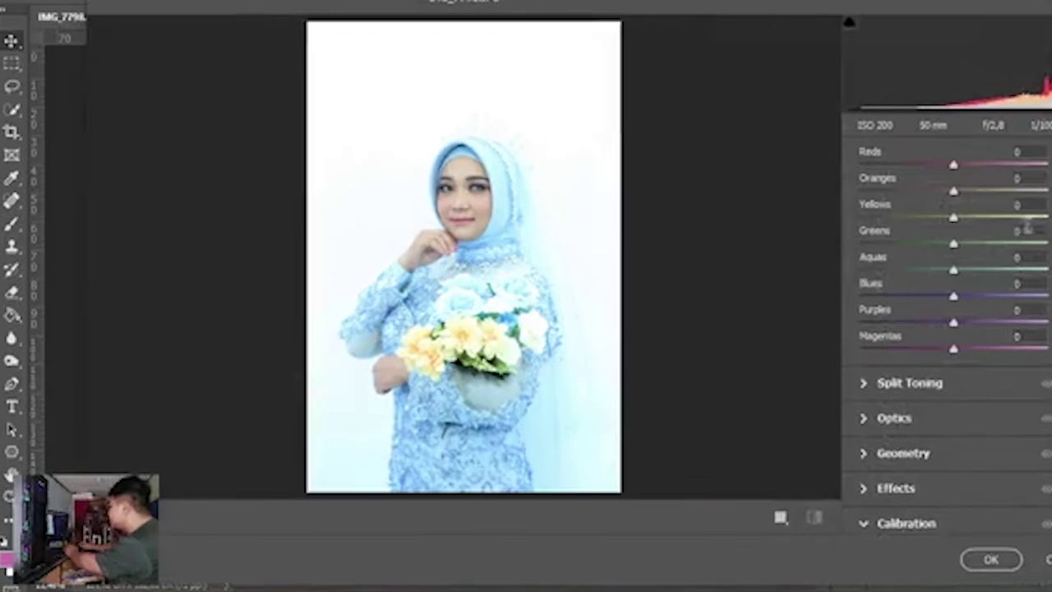
pyautogui.hotkey('shift', 'p')
pyautogui.scroll(-10, 946, 354)
pyautogui.scroll(4, 946, 353)
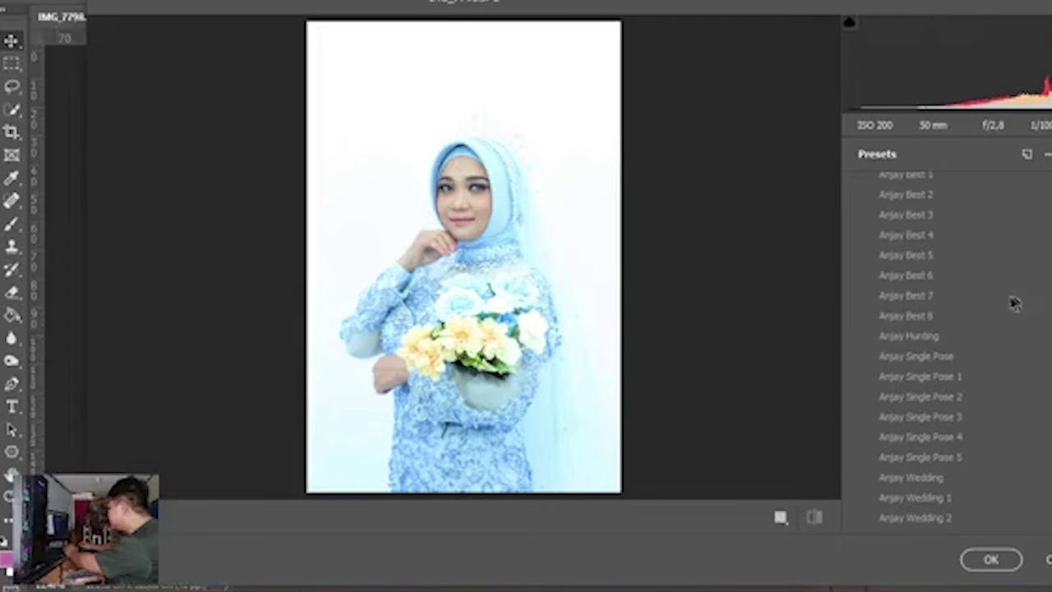
pyautogui.click(966, 336)
pyautogui.click(781, 516)
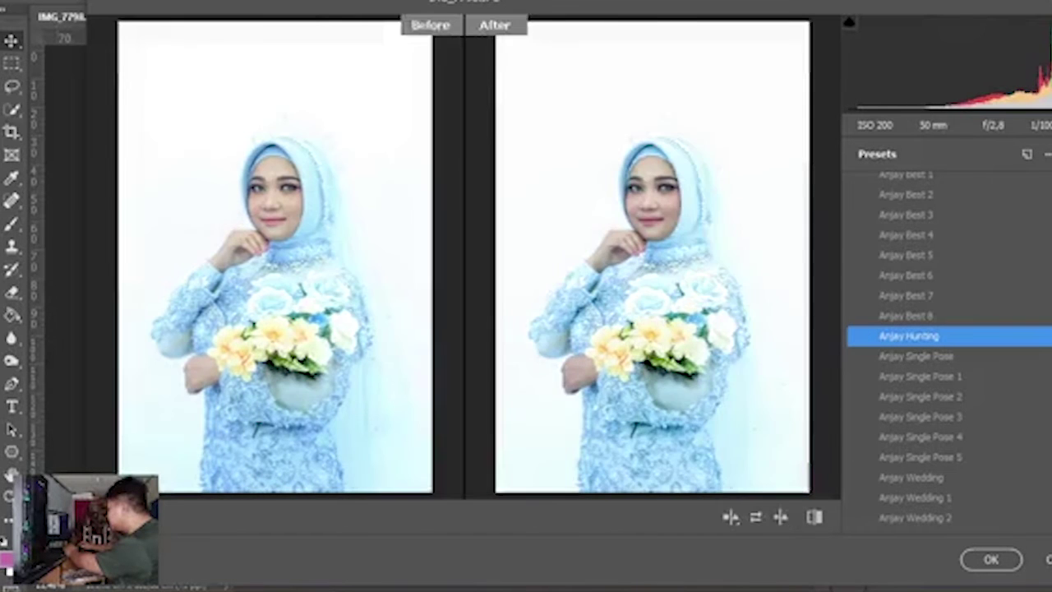
# Step: Set the Blues luminance to +15 in the Color Mixer
pyautogui.press('e')
pyautogui.scroll(2, 954, 329)
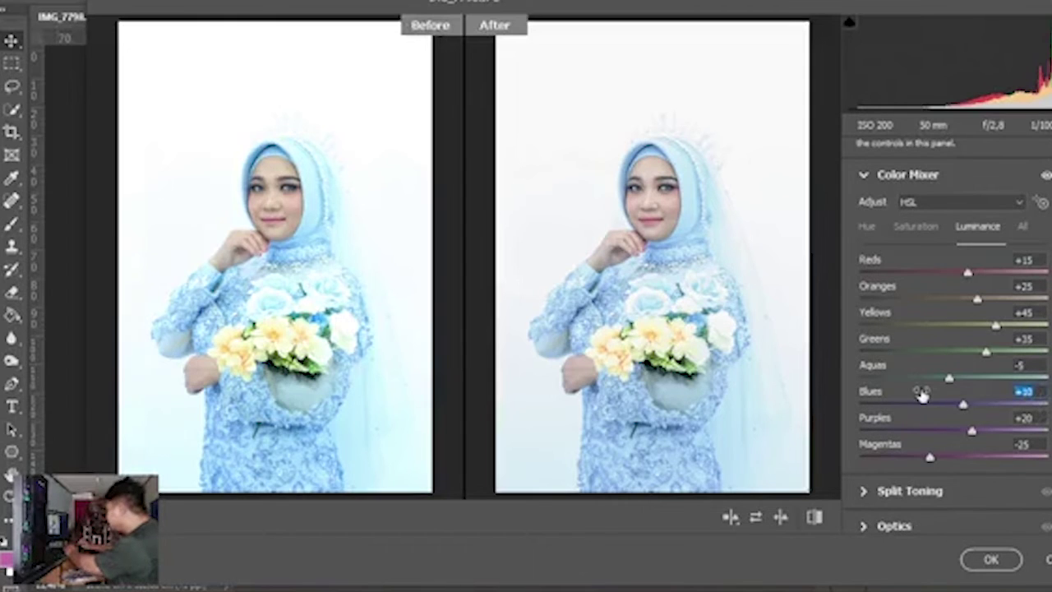
pyautogui.write('15')
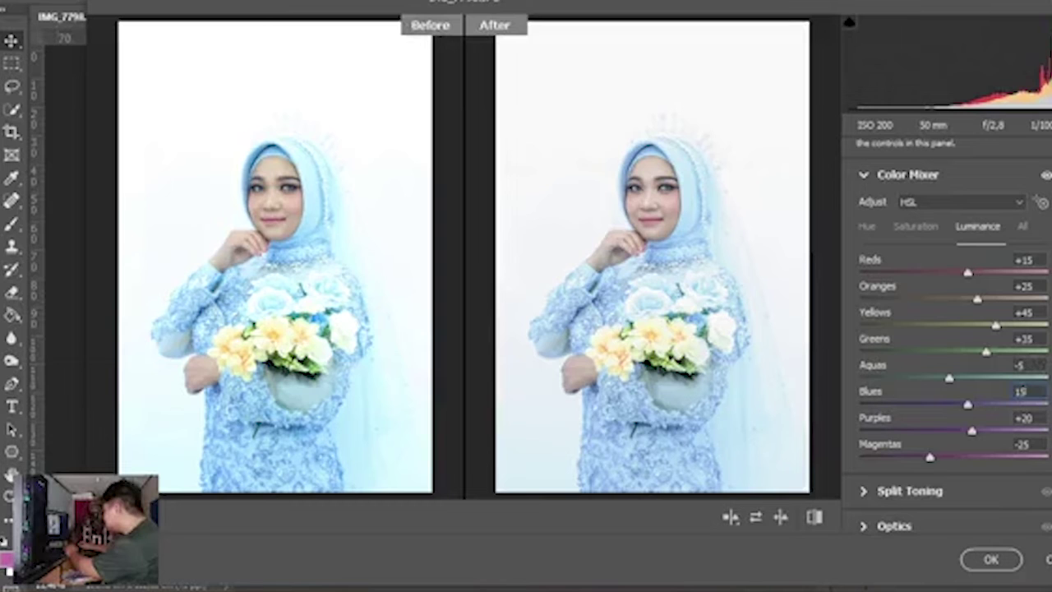
# Step: Adjust the middle point of the tone curve to input 121 and output 133
pyautogui.scroll(10, 946, 329)
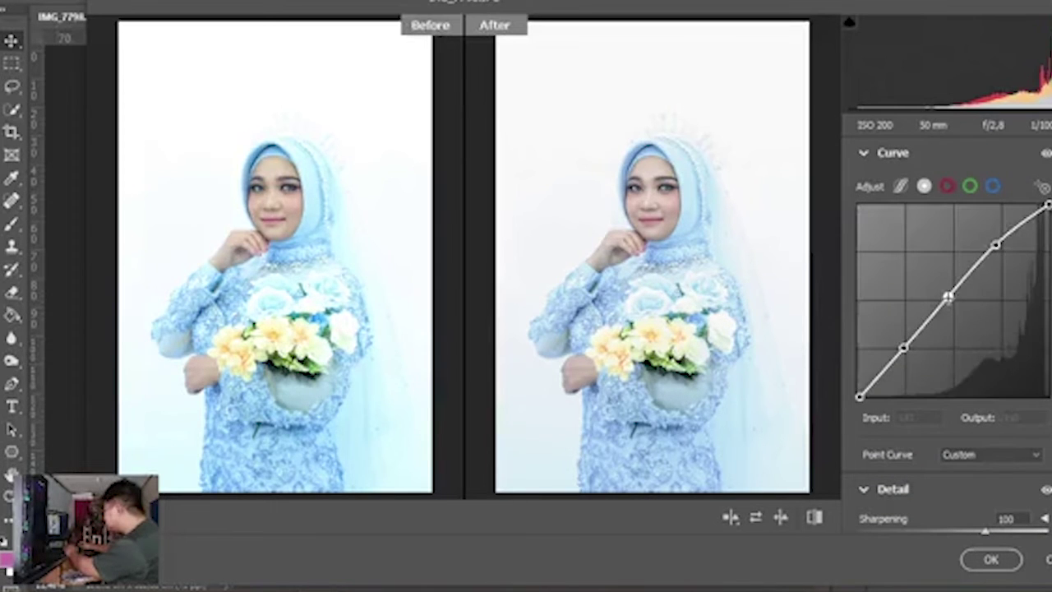
pyautogui.moveTo(948, 296); pyautogui.dragTo(950, 299)
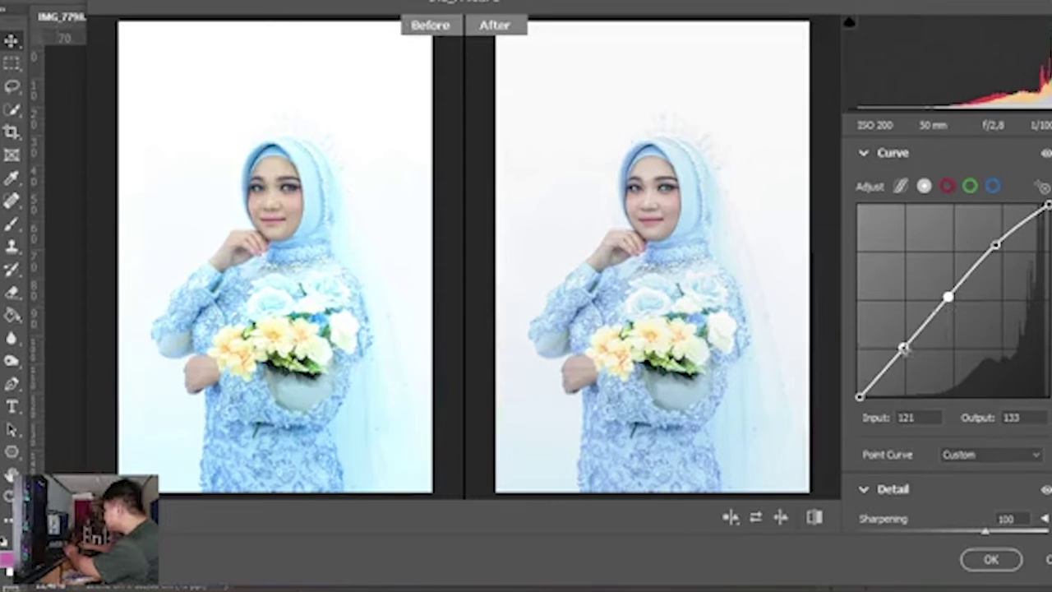
pyautogui.click(905, 349)
# Step: Set the white balance Temperature to +3 and compare the face and bouquet with the original up close
pyautogui.scroll(10, 946, 329)
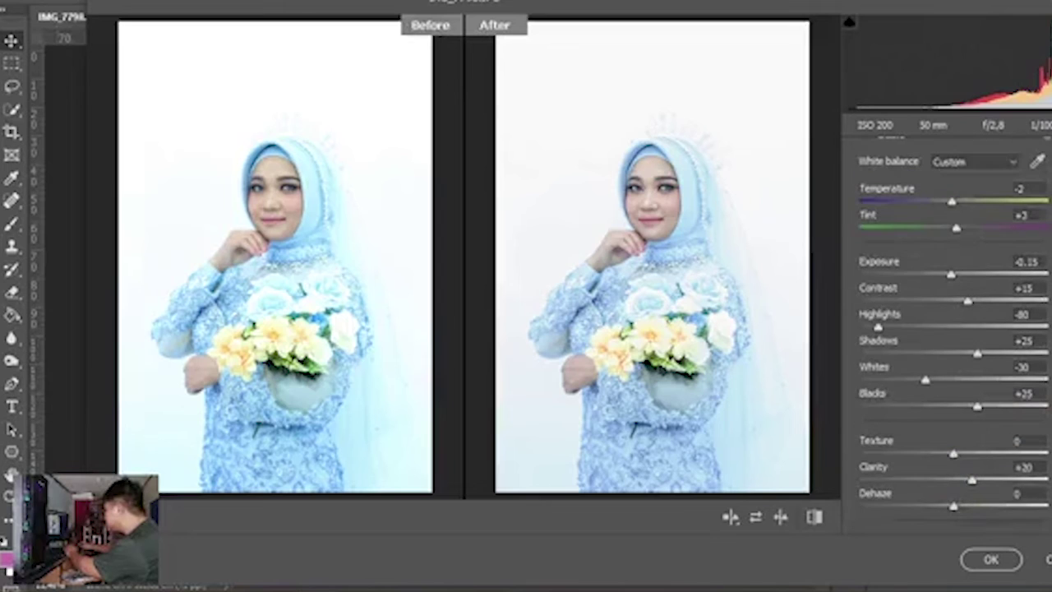
pyautogui.click(1028, 189)
pyautogui.moveTo(1001, 199); pyautogui.dragTo(1006, 202)
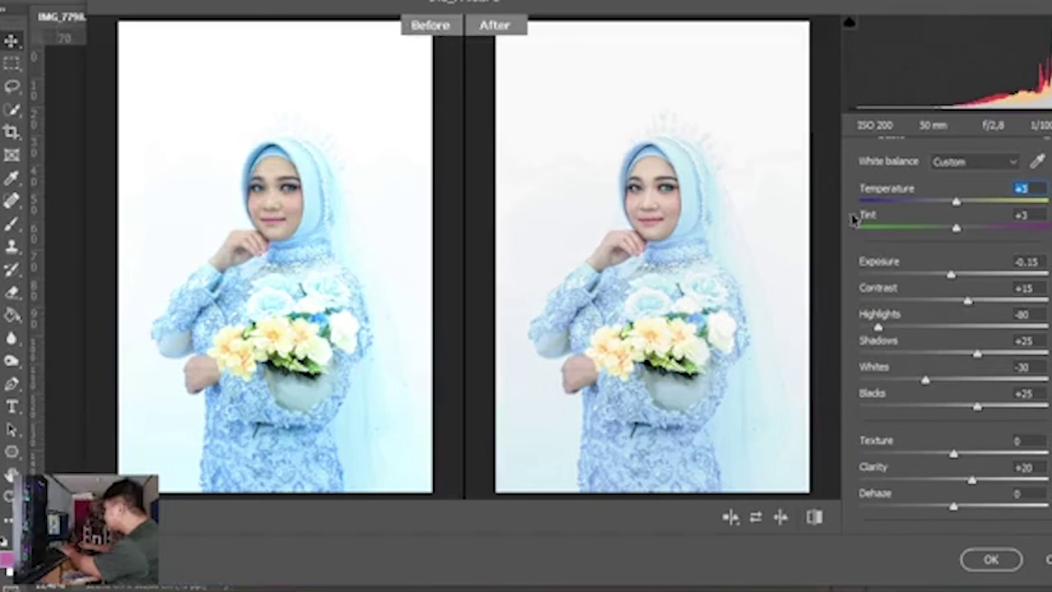
pyautogui.scroll(3, 842, 204)
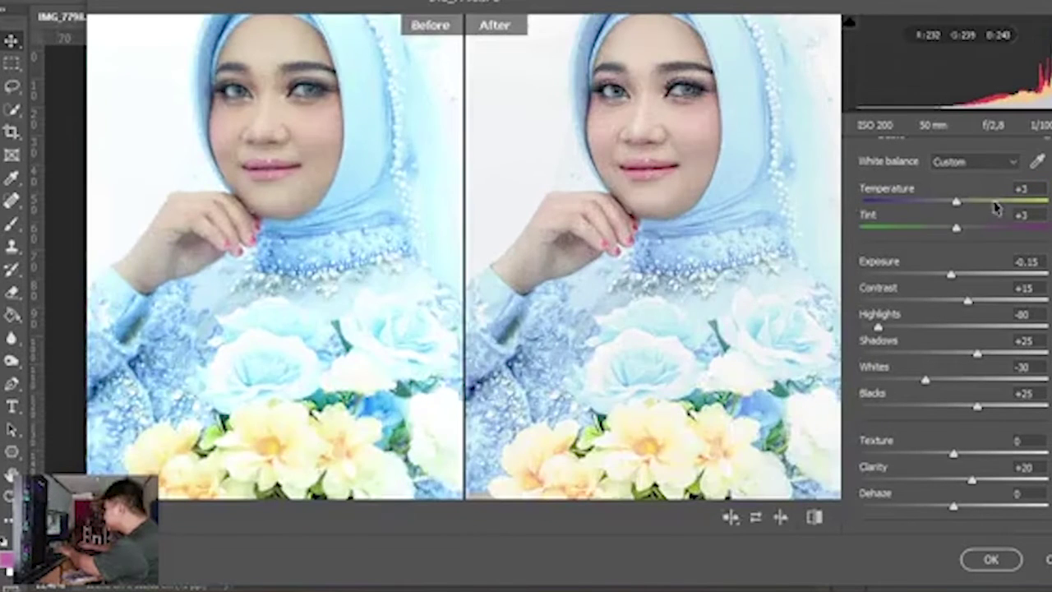
pyautogui.hotkey('ctrl', '0')
# Step: Set the tone curve's middle point to output 134 and check the face and bouquet against the original
pyautogui.scroll(-12, 996, 208)
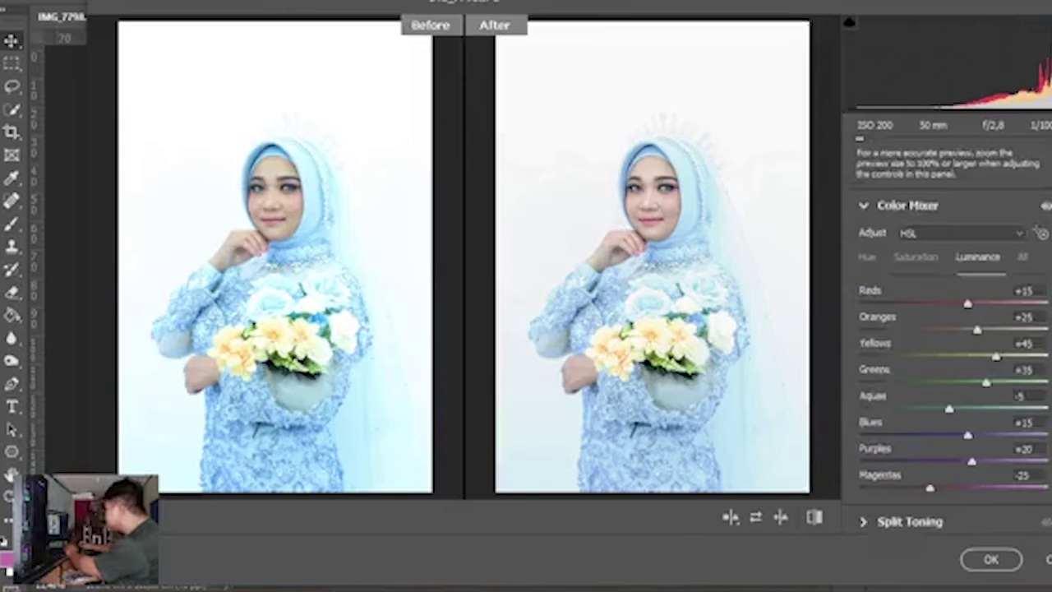
pyautogui.scroll(6, 945, 329)
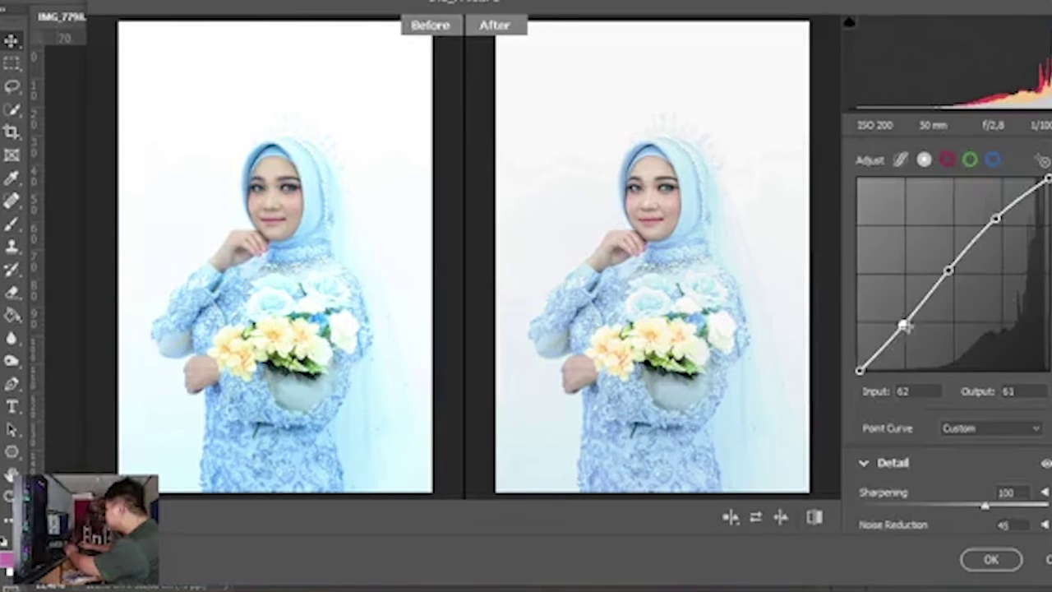
pyautogui.click(949, 269)
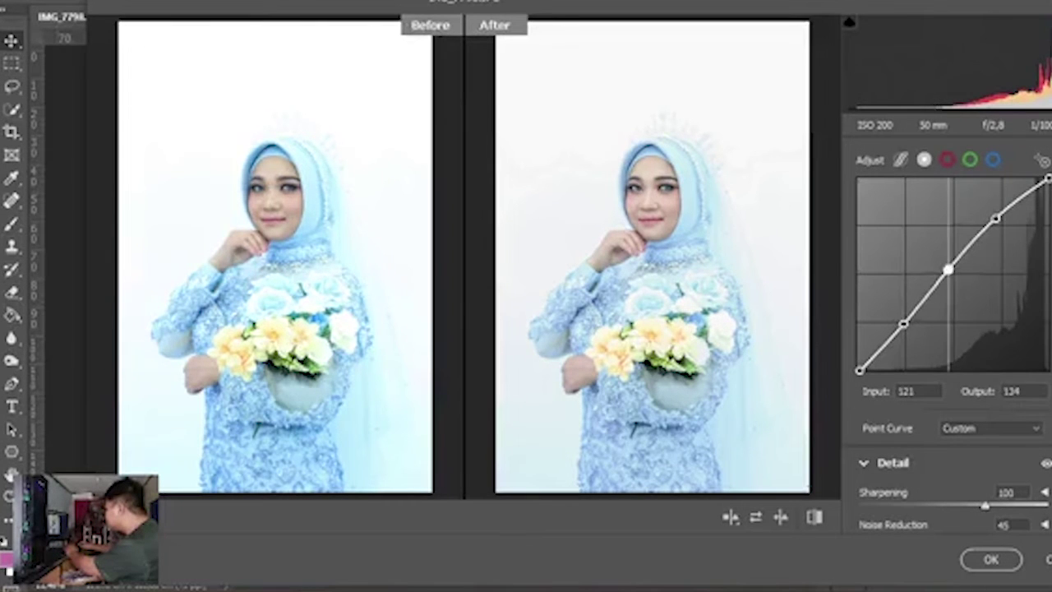
pyautogui.hotkey('ctrl', '+')
pyautogui.hotkey('ctrl', '+')
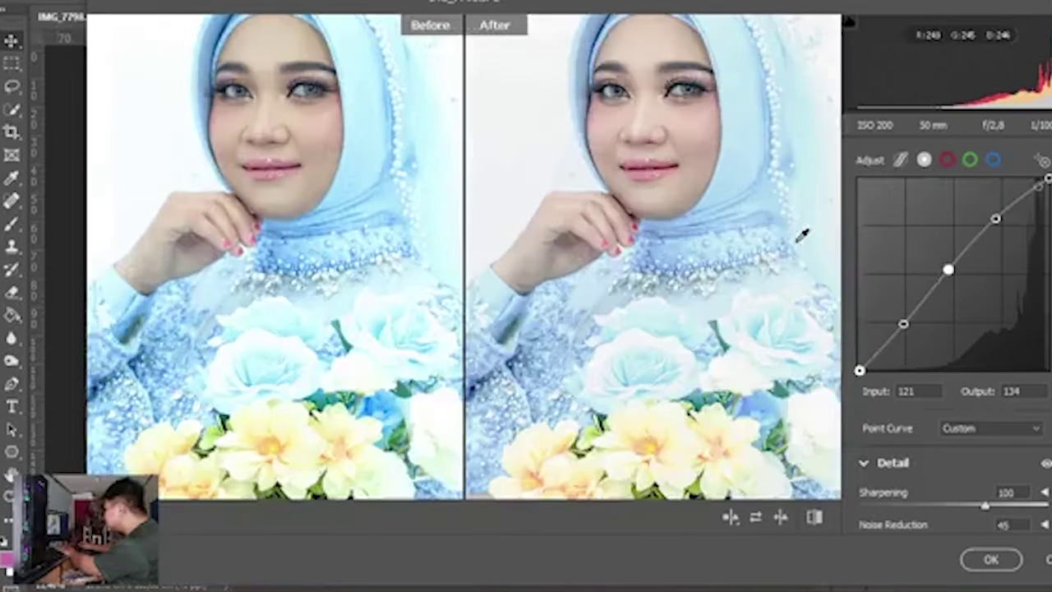
pyautogui.scroll(-6, 1029, 348)
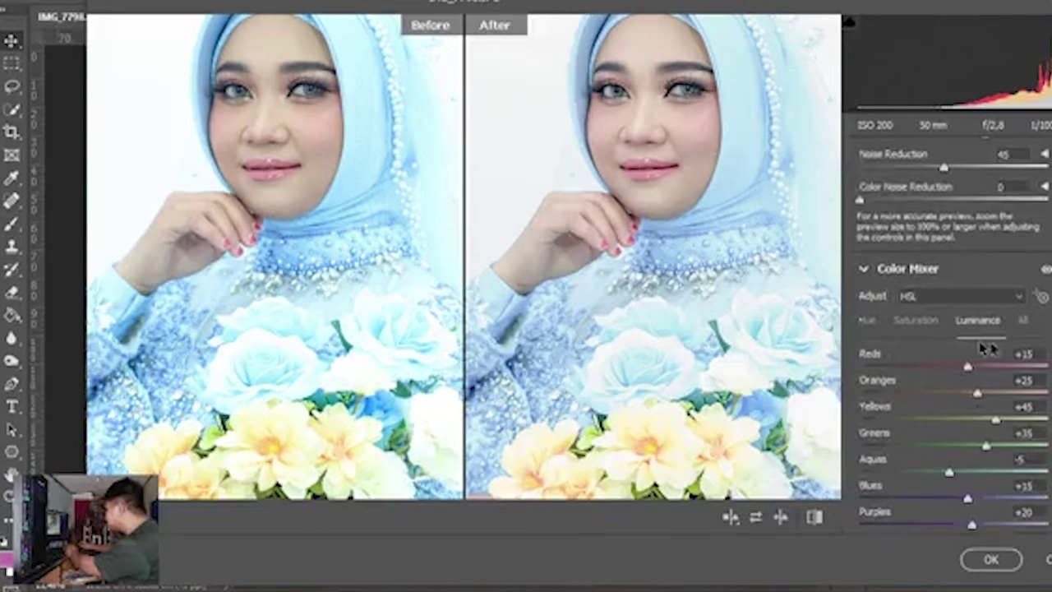
# Step: Set the Reds luminance to +10 in the Color Mixer and compare the whole portrait with the original
pyautogui.moveTo(967, 367); pyautogui.dragTo(962, 355)
pyautogui.click(918, 320)
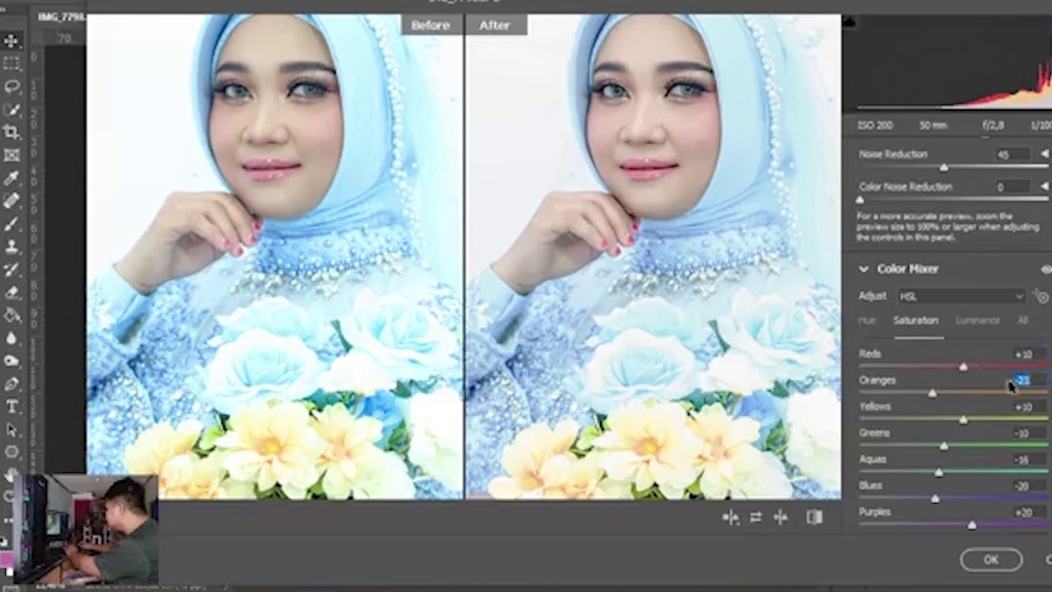
pyautogui.click(978, 321)
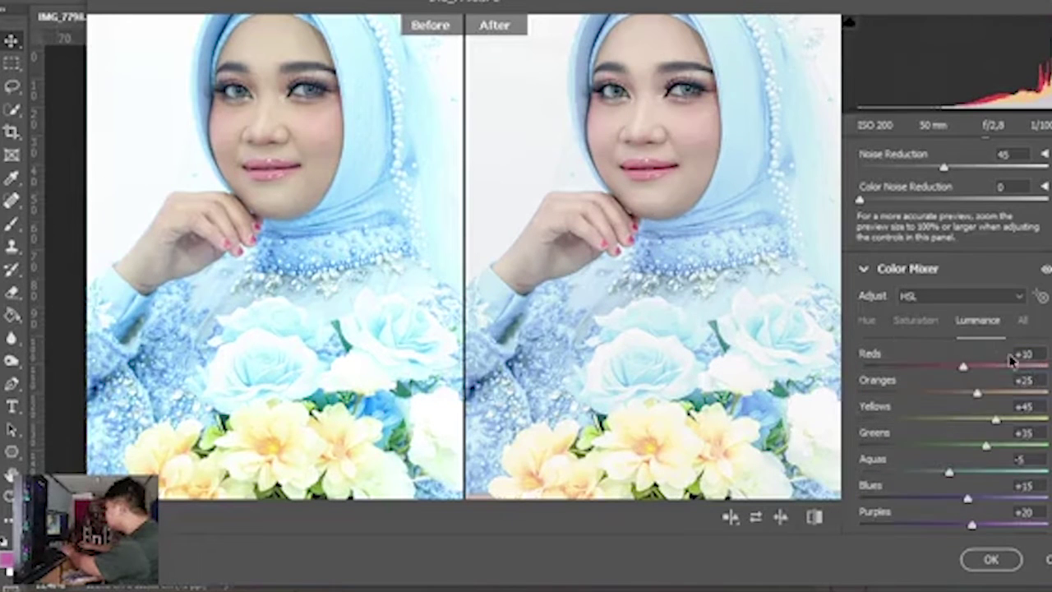
pyautogui.hotkey('ctrl', '-')
pyautogui.hotkey('ctrl', '-')
pyautogui.hotkey('ctrl', '-')
pyautogui.hotkey('ctrl', '0')
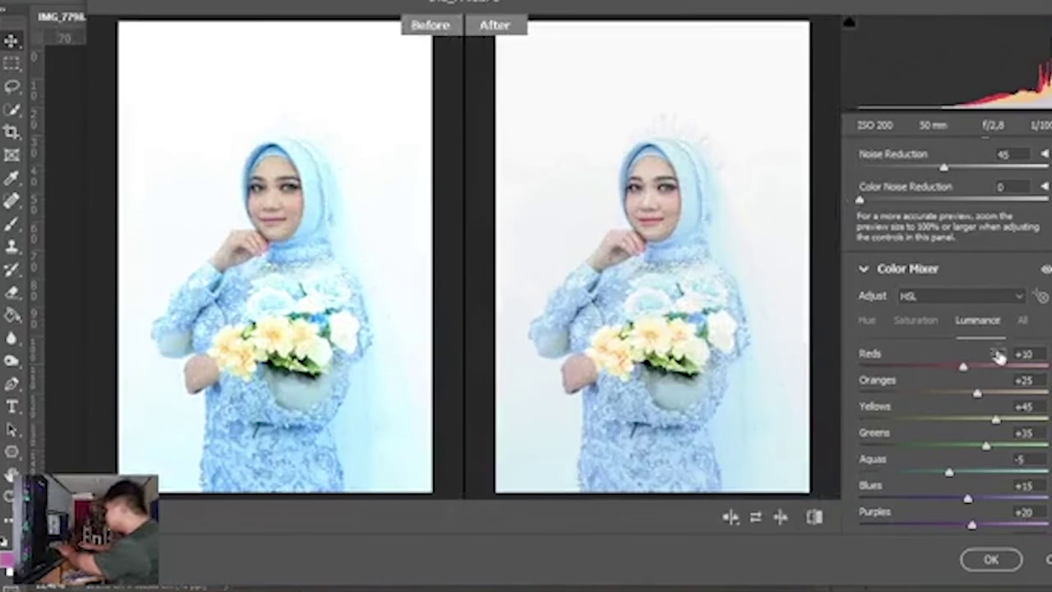
# Step: Adjust the tone curve's upper point to about input 184 and output 204, checking the face against the original
pyautogui.scroll(5, 1008, 286)
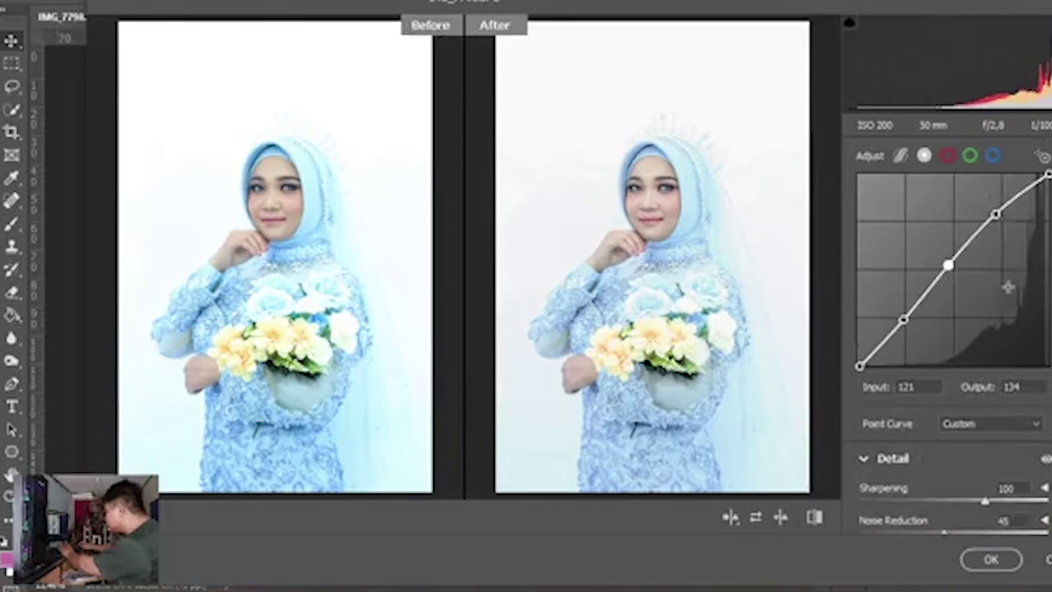
pyautogui.click(997, 213)
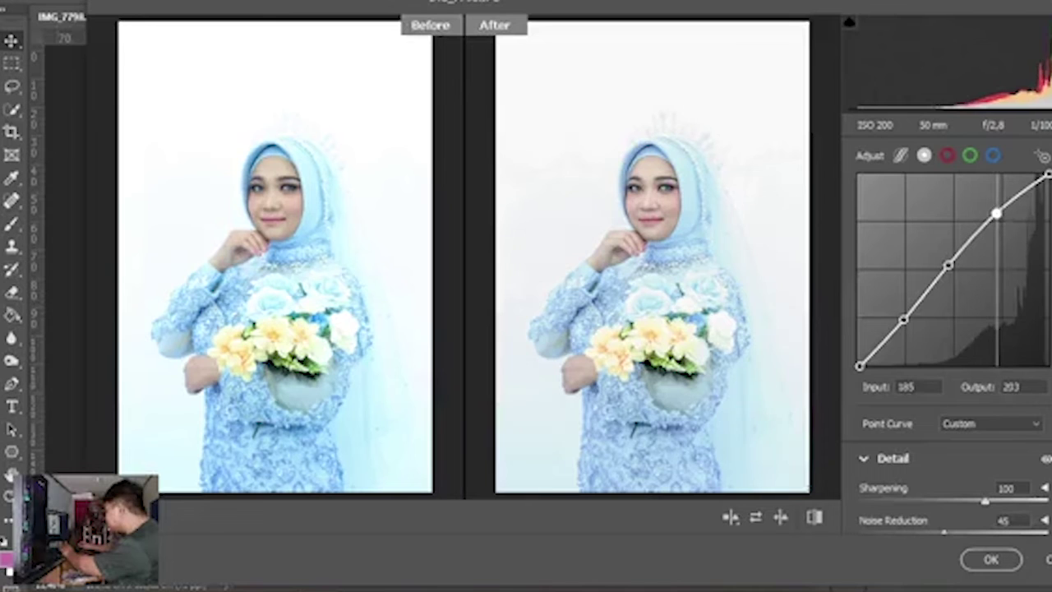
pyautogui.hotkey('ctrl', '+')
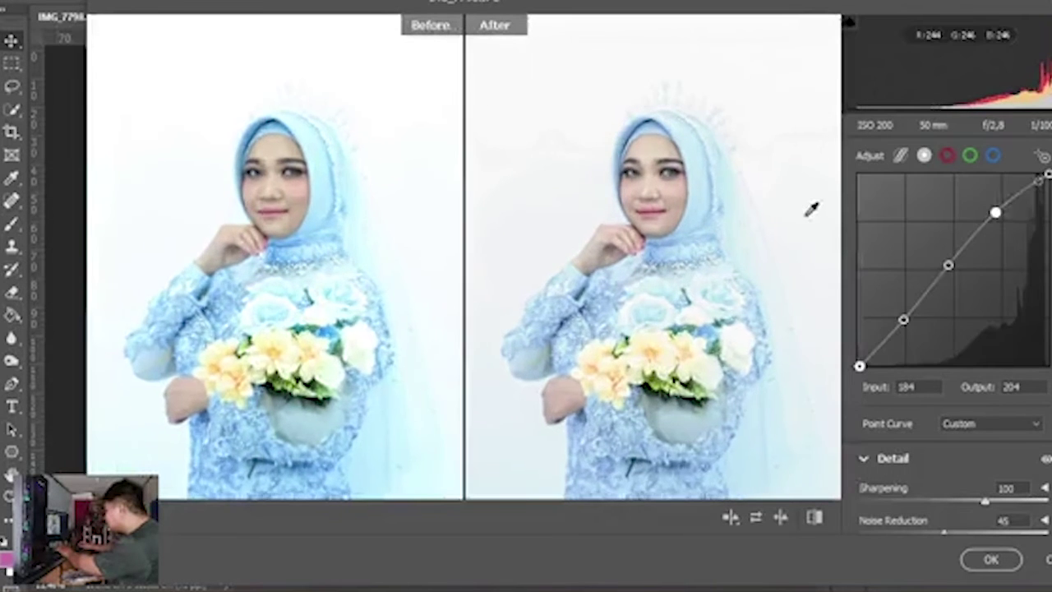
pyautogui.hotkey('ctrl', '+')
pyautogui.hotkey('ctrl', '+')
pyautogui.moveTo(742, 211); pyautogui.dragTo(739, 322)
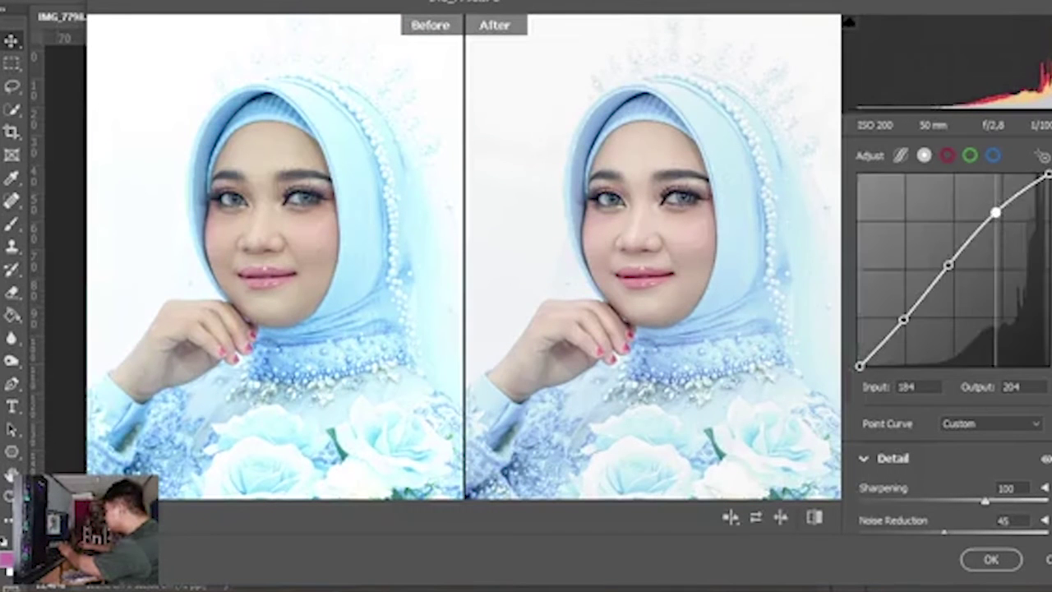
pyautogui.moveTo(997, 213); pyautogui.dragTo(999, 214)
# Step: Move the tone curve's middle point to input 122 and output 132
pyautogui.moveTo(949, 264); pyautogui.dragTo(949, 267)
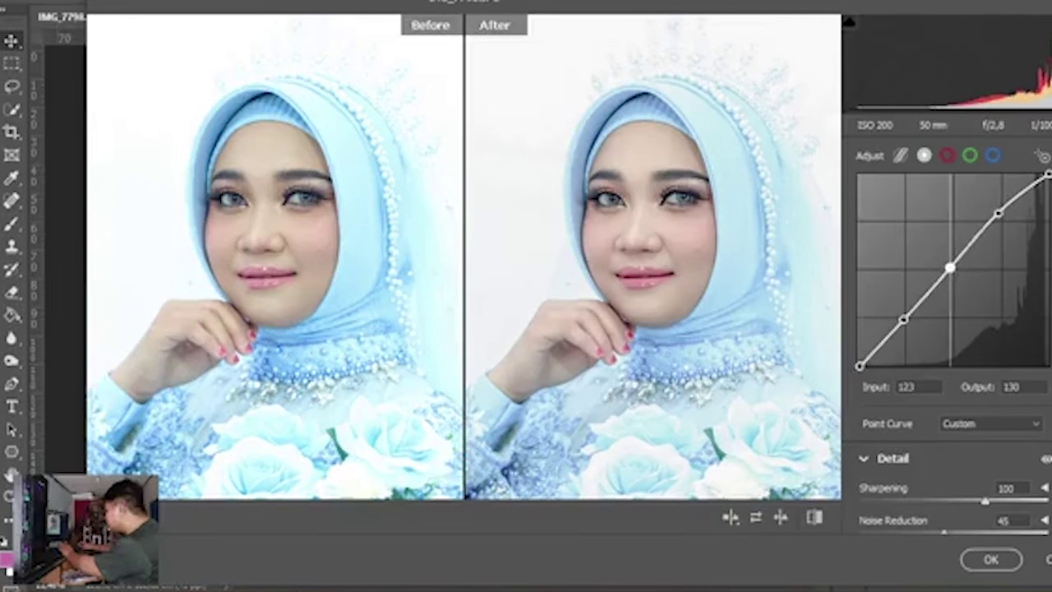
pyautogui.hotkey('ctrl', '-')
pyautogui.hotkey('ctrl', '-')
pyautogui.hotkey('ctrl', '-')
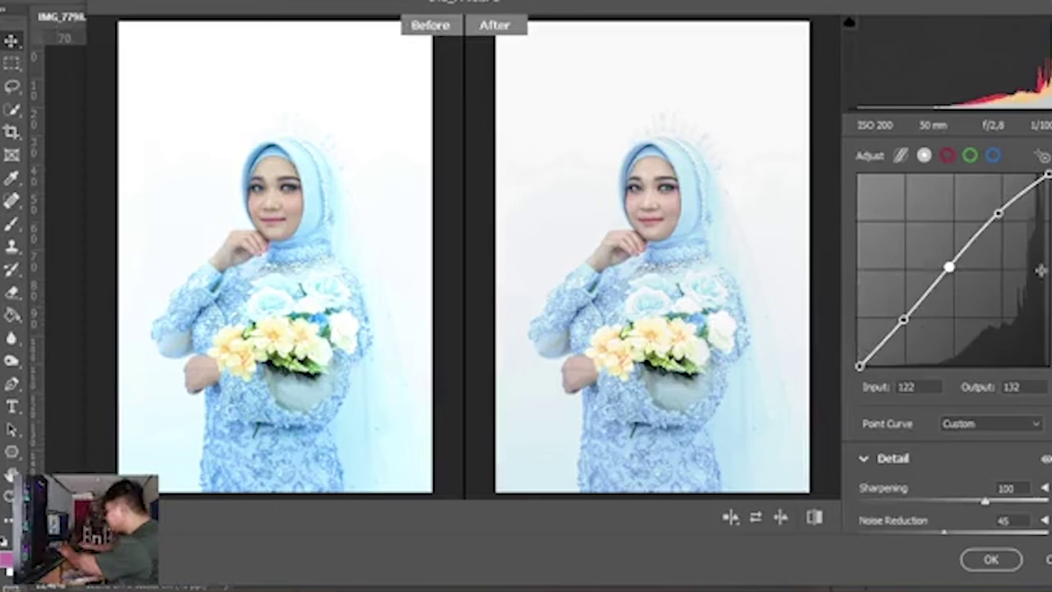
# Step: Set the white balance Temperature to +4 and Tint to +4, comparing the face and bouquet with the original
pyautogui.scroll(10, 1033, 175)
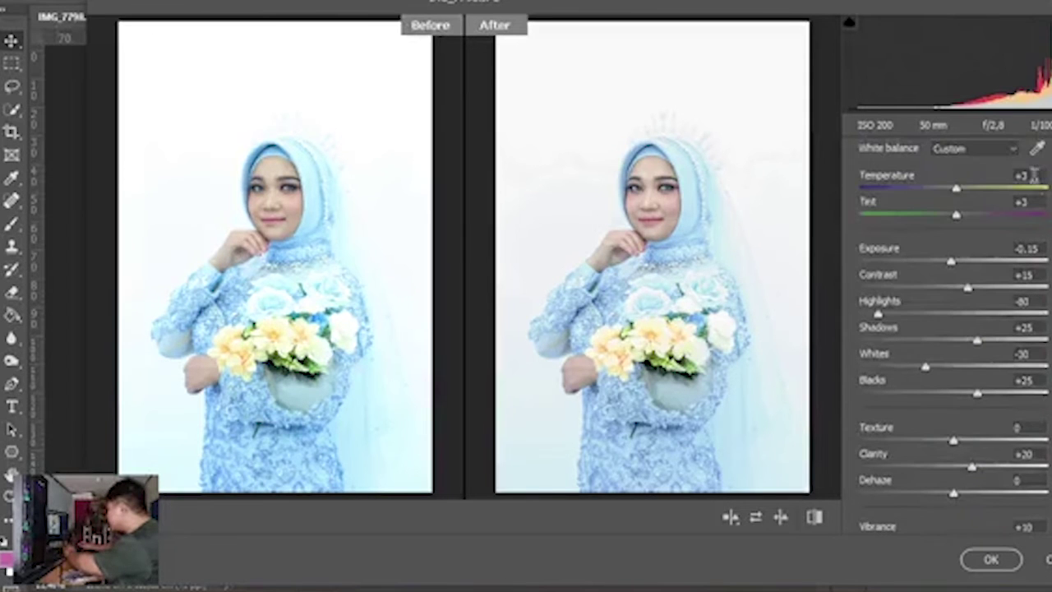
pyautogui.hotkey('ctrl', '+')
pyautogui.hotkey('ctrl', '+')
pyautogui.hotkey('ctrl', '+')
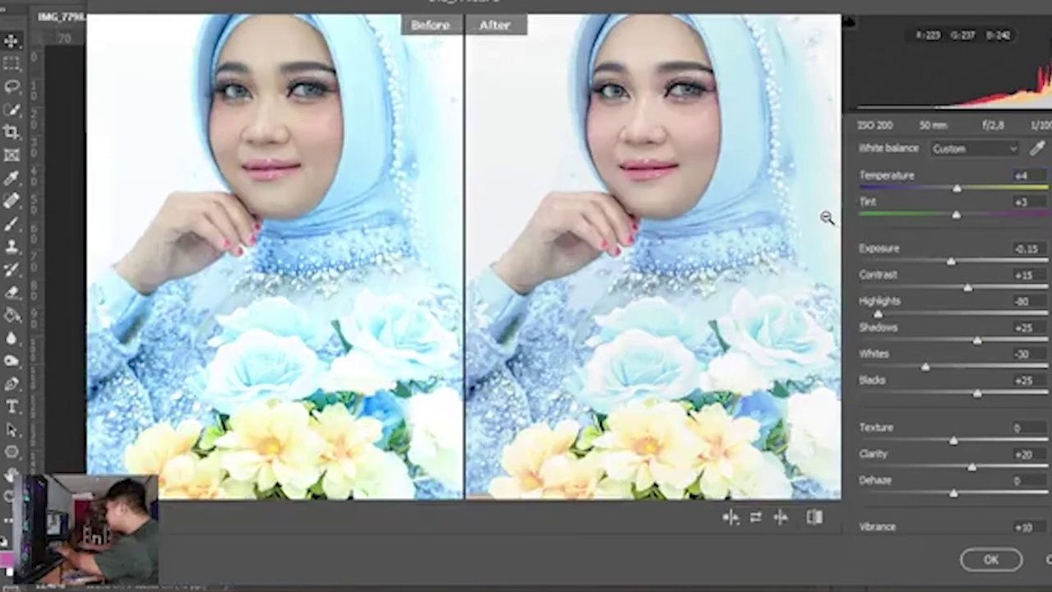
pyautogui.hotkey('ctrl', '0')
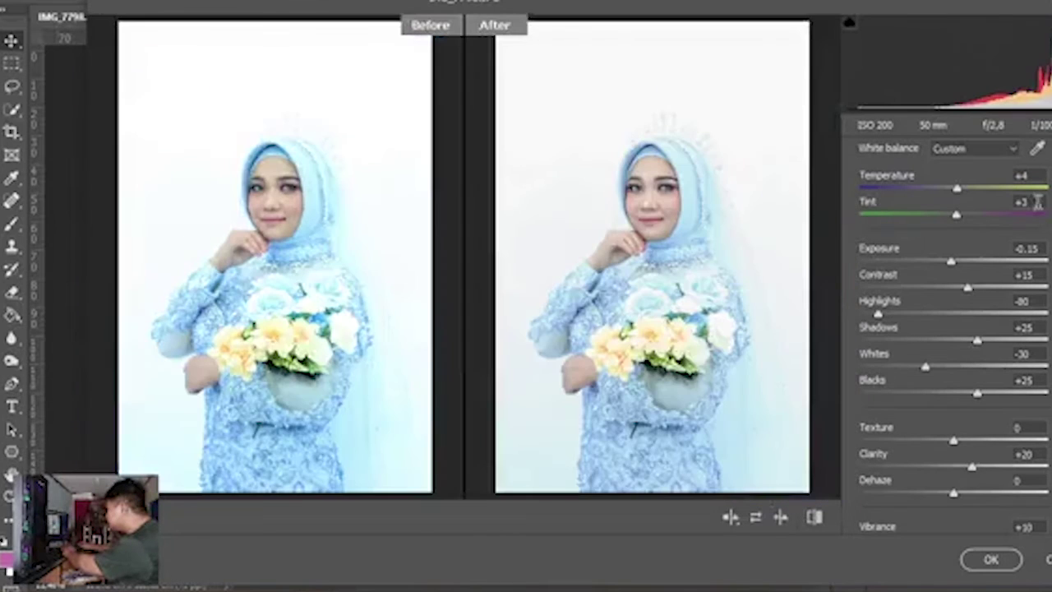
pyautogui.hotkey('ctrl', '+')
pyautogui.hotkey('ctrl', '+')
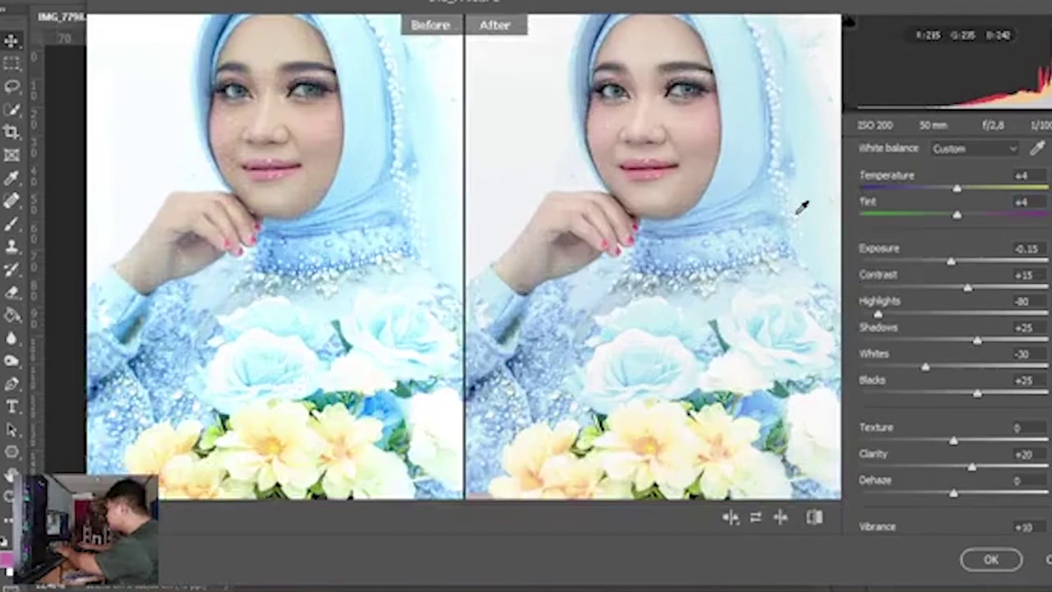
pyautogui.hotkey('ctrl', '0')
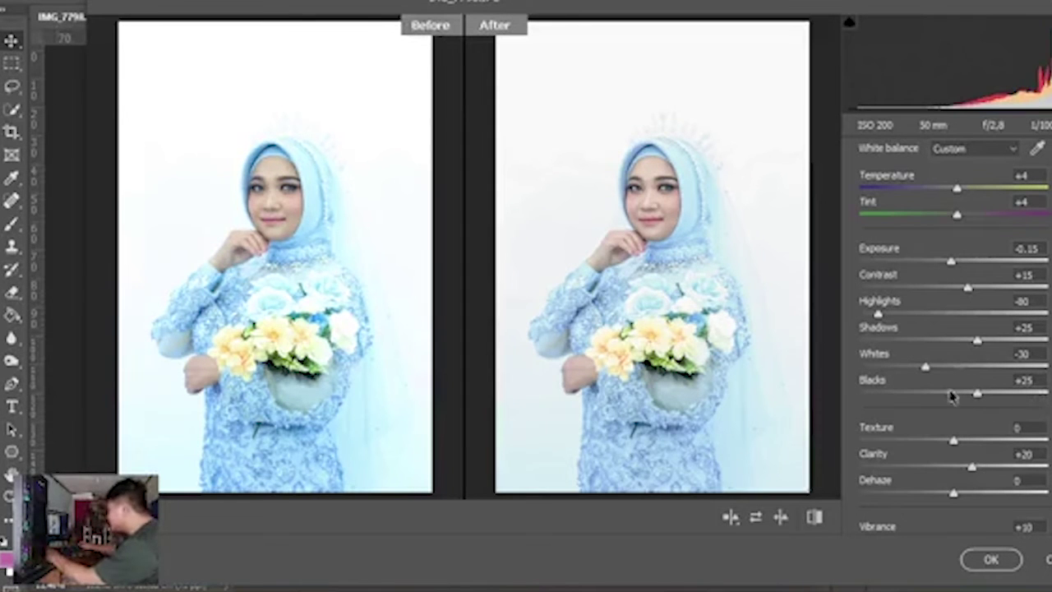
# Step: Save the current Camera Raw settings as an XMP file named Anjay Hunting 1
pyautogui.click(1050, 229)
pyautogui.click(1037, 346)
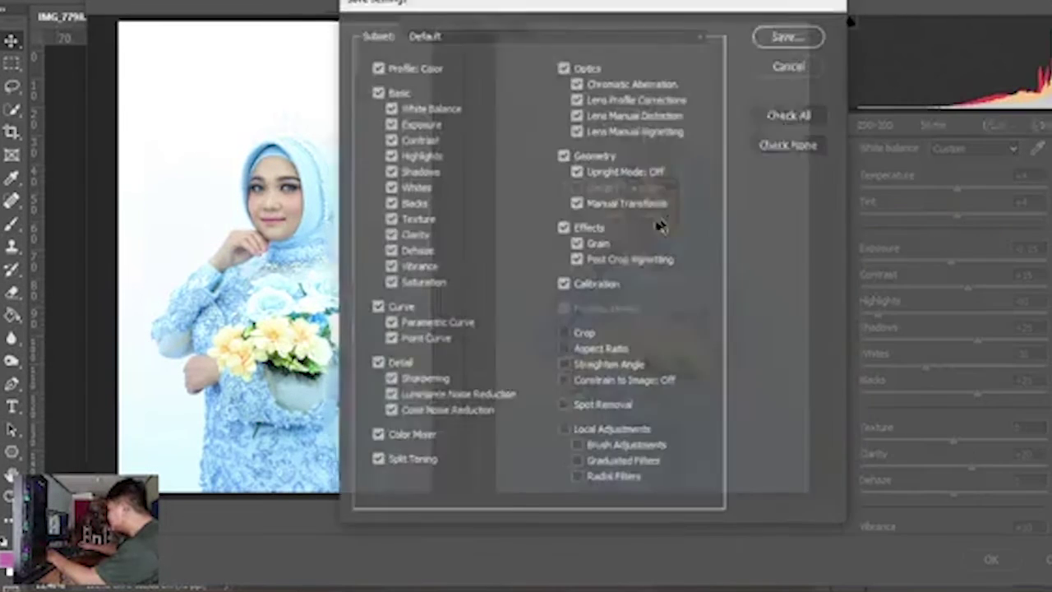
pyautogui.click(781, 37)
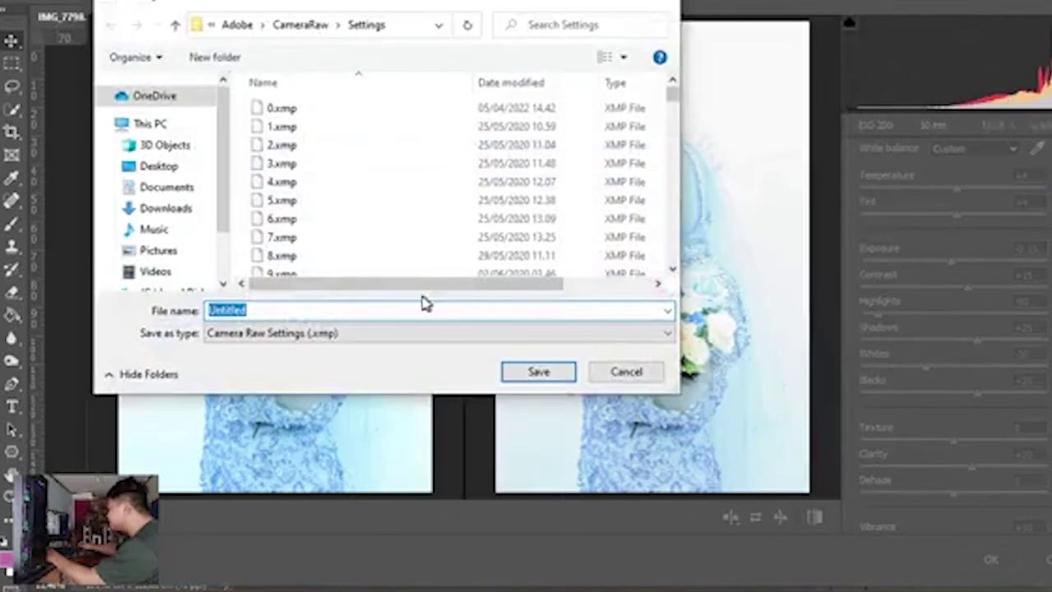
pyautogui.write('Anja')
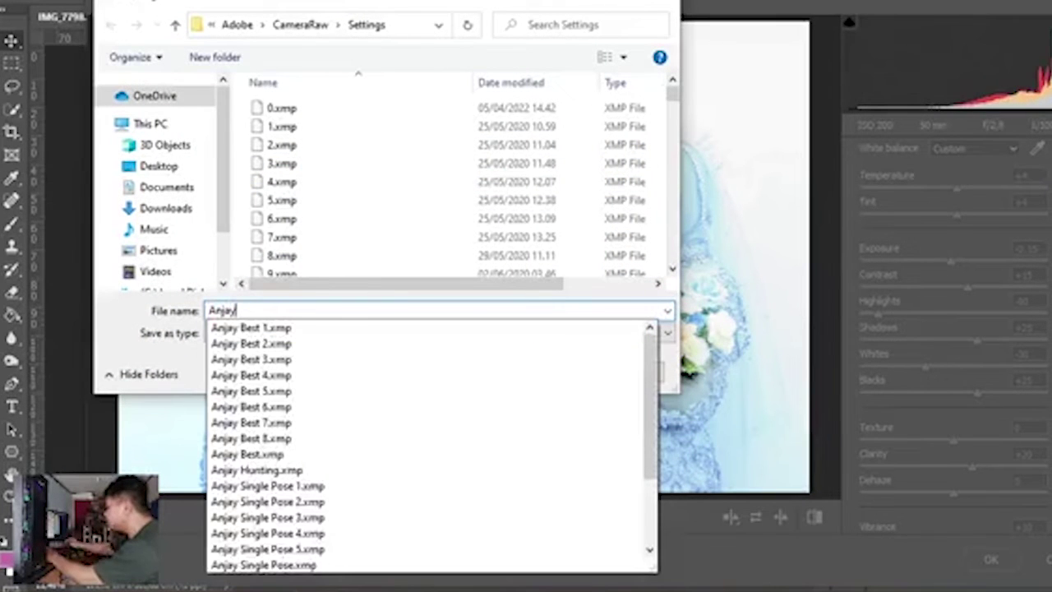
pyautogui.write('y')
pyautogui.click(340, 471)
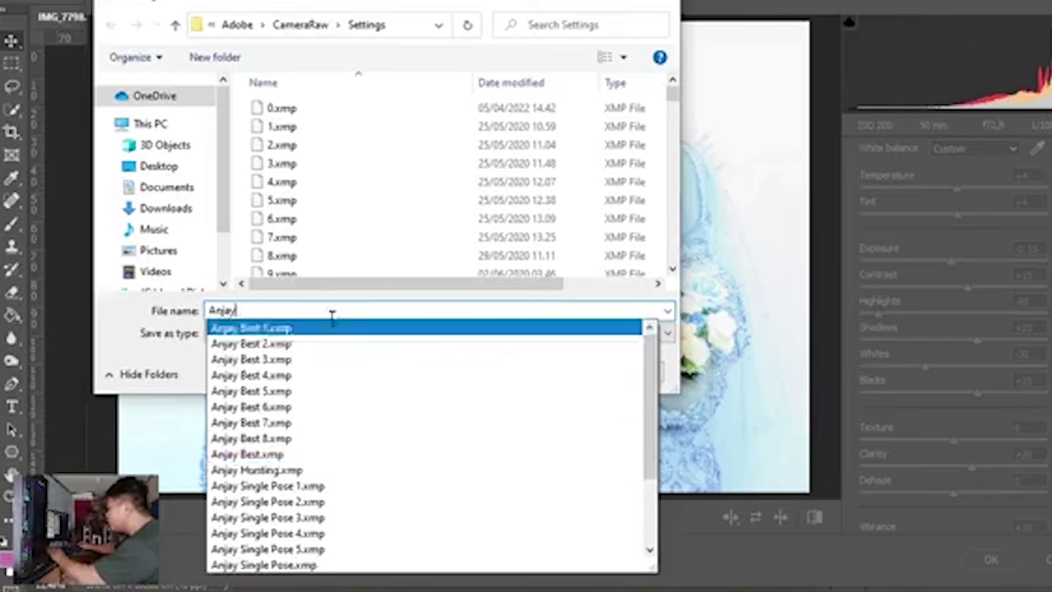
pyautogui.press('BackSpace')
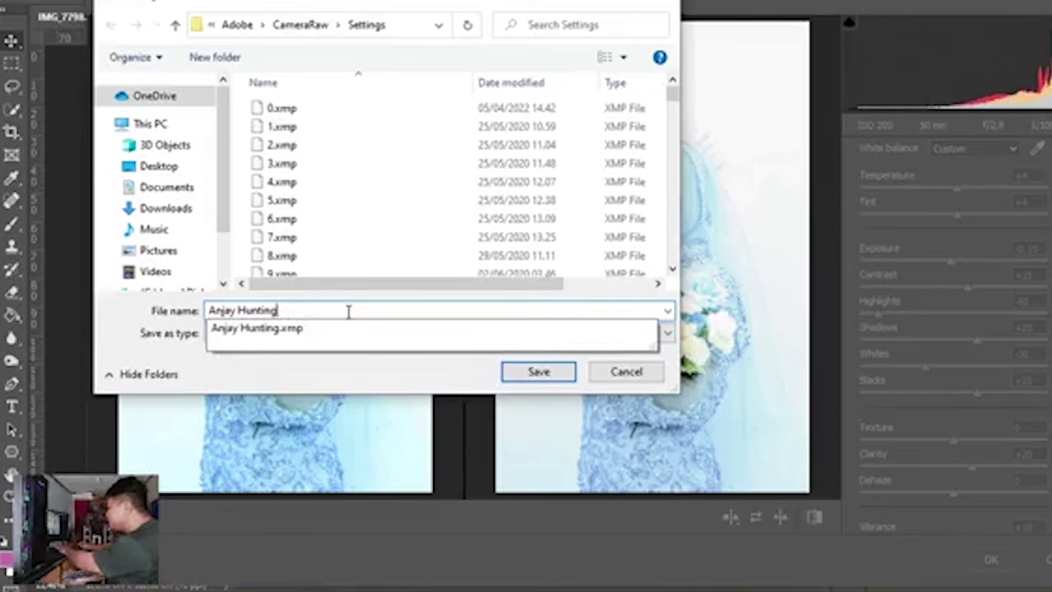
pyautogui.write('1')
pyautogui.click(540, 375)
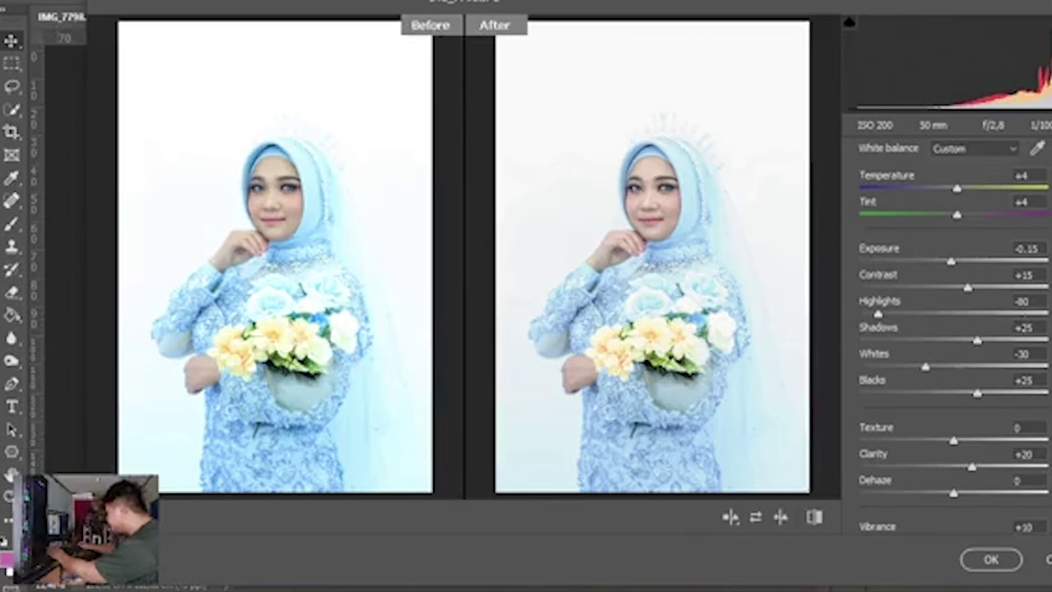
# Step: Set the Blues luminance to +5 in the Color Mixer
pyautogui.scroll(-15, 1042, 456)
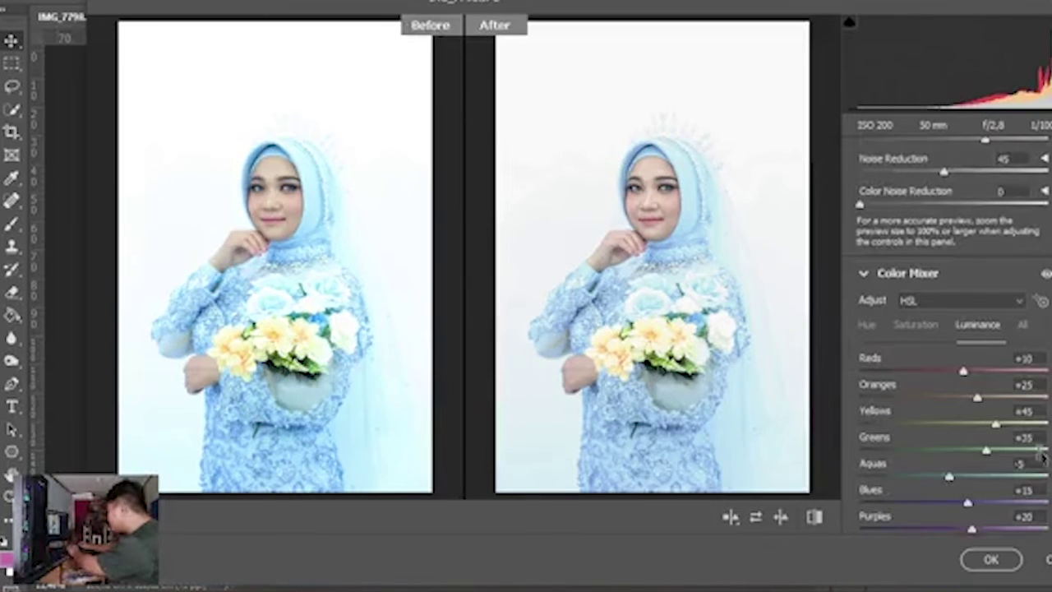
pyautogui.moveTo(1021, 490); pyautogui.dragTo(992, 493)
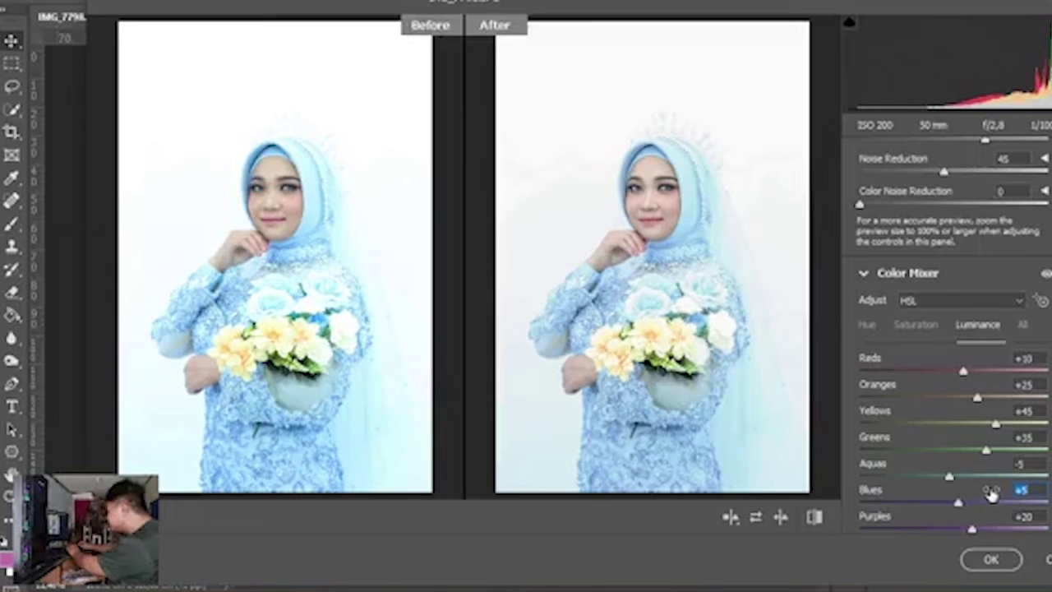
# Step: Save the current settings over Anjay Hunting 1.xmp and apply the Camera Raw corrections to the photo
pyautogui.click(1051, 222)
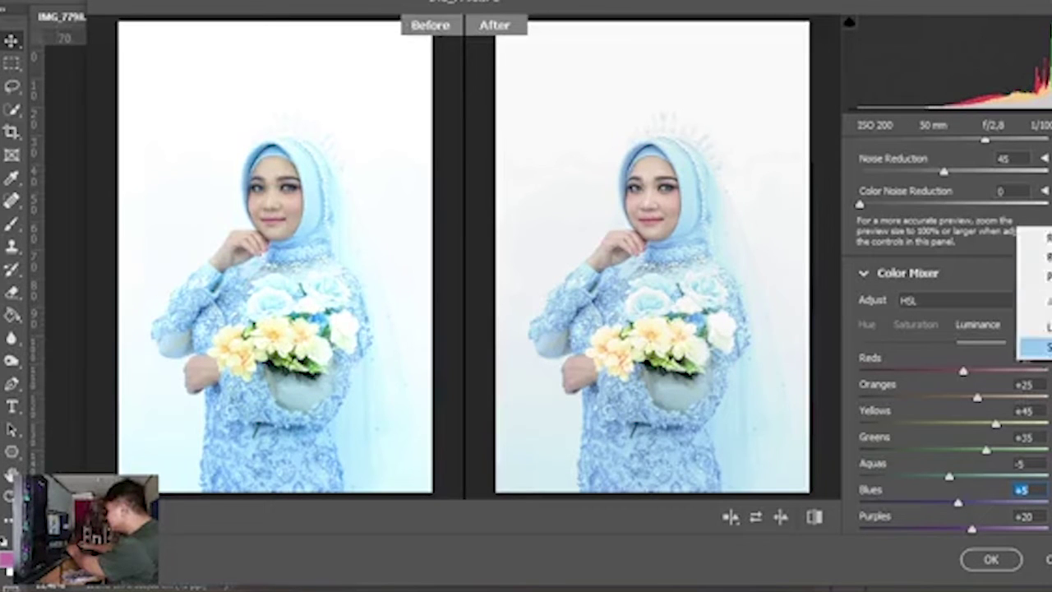
pyautogui.click(1046, 346)
pyautogui.click(796, 37)
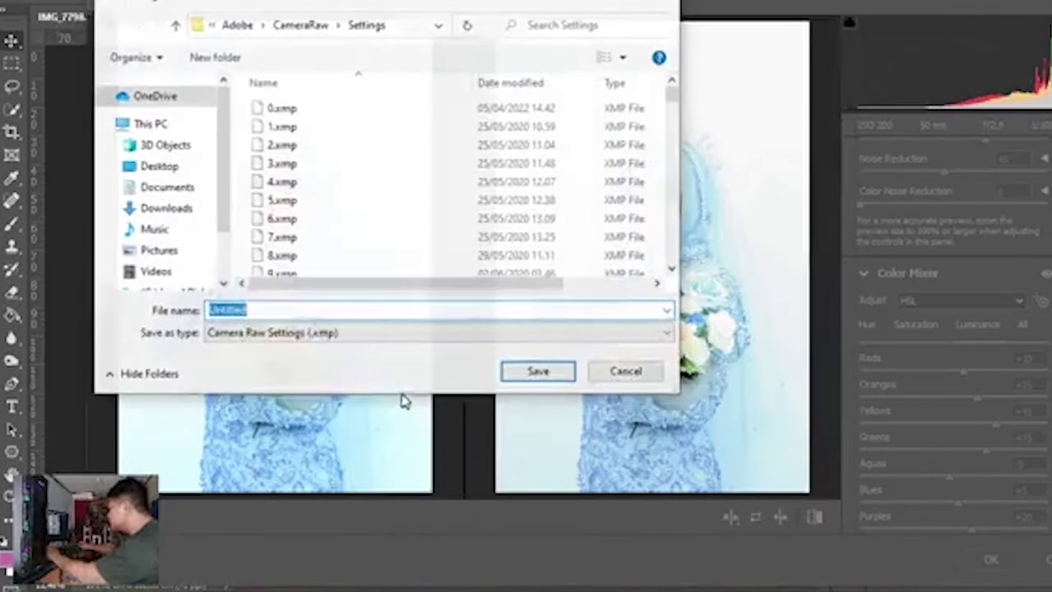
pyautogui.write('An')
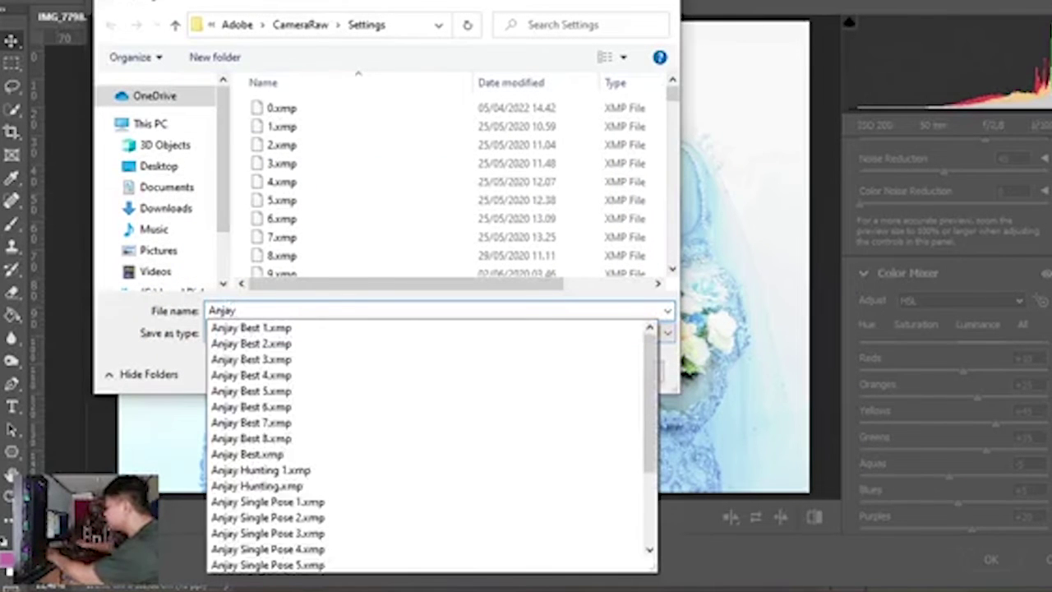
pyautogui.write('jay')
pyautogui.click(346, 470)
pyautogui.click(343, 306)
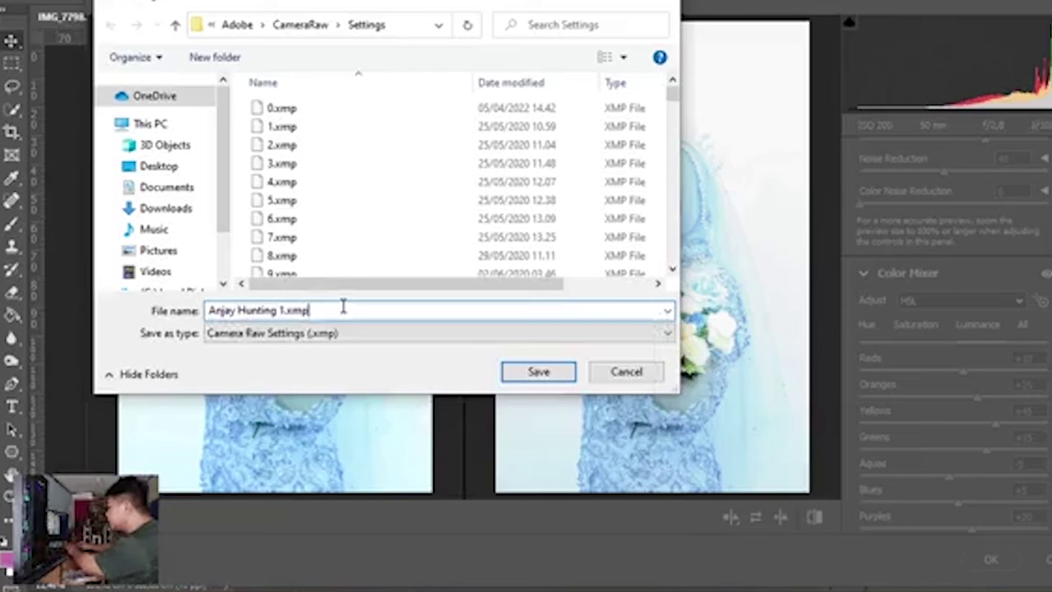
pyautogui.press('BackSpace')
pyautogui.press('BackSpace')
pyautogui.press('BackSpace')
pyautogui.press('BackSpace')
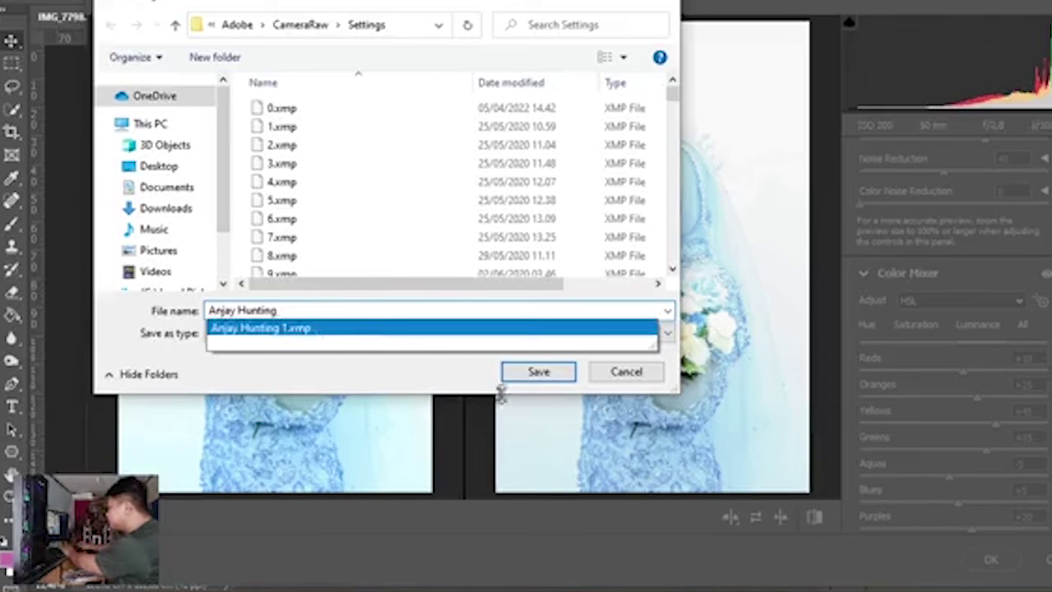
pyautogui.click(374, 328)
pyautogui.click(539, 372)
pyautogui.click(630, 280)
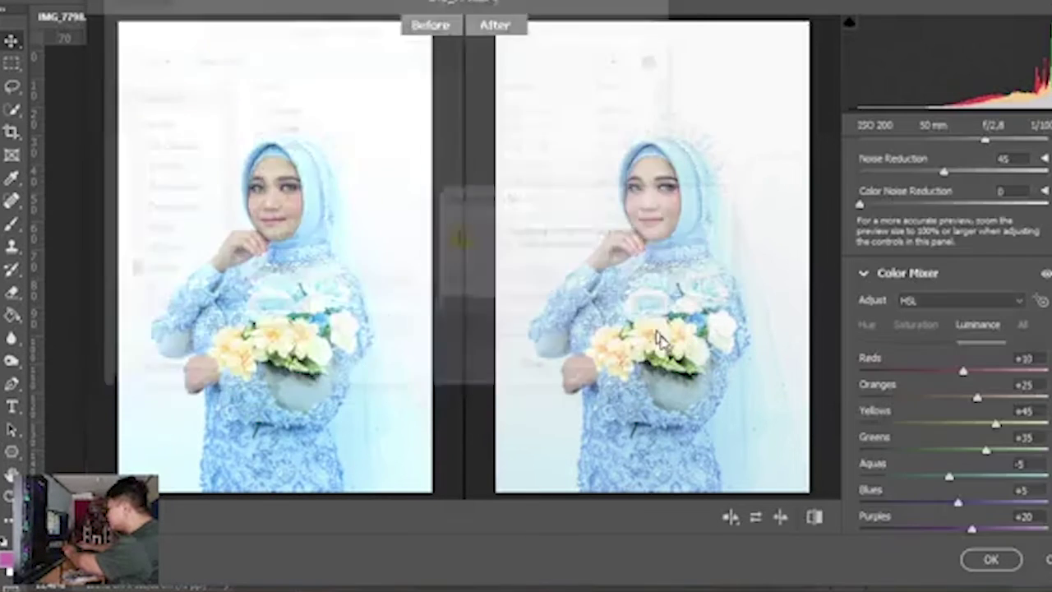
pyautogui.click(992, 559)
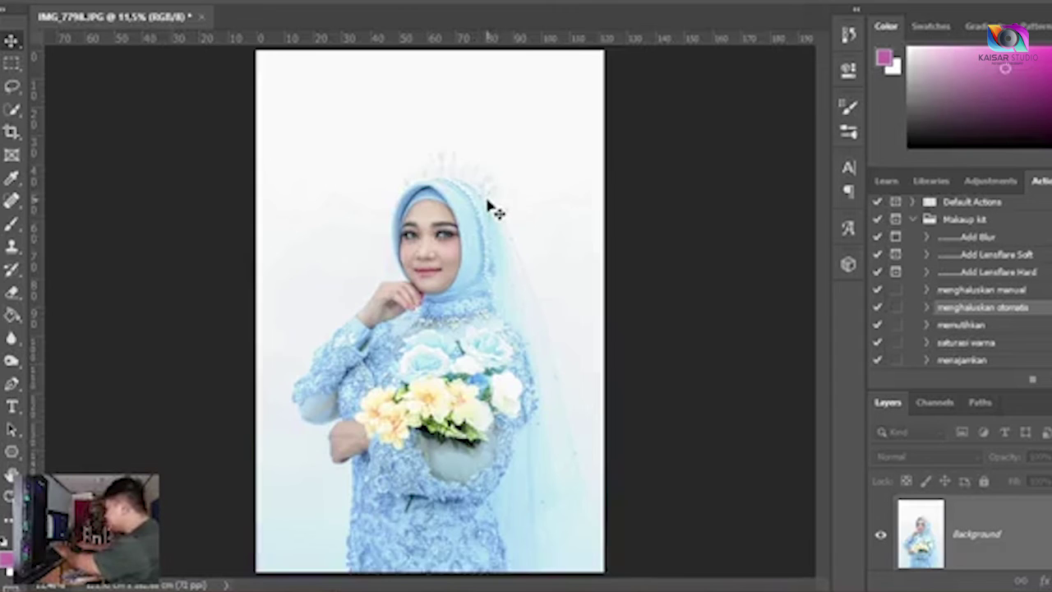
# Step: Heal the small blemishes on the cheek and chin, and add the masked smoothing layer with the menghaluskan otomatis action
pyautogui.scroll(5, 493, 212)
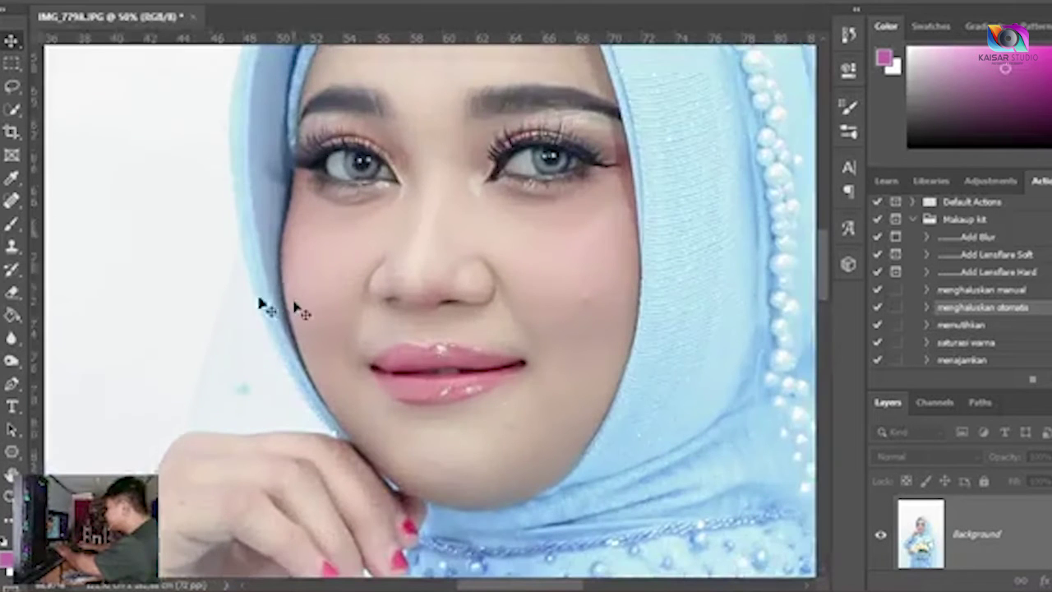
pyautogui.press('j')
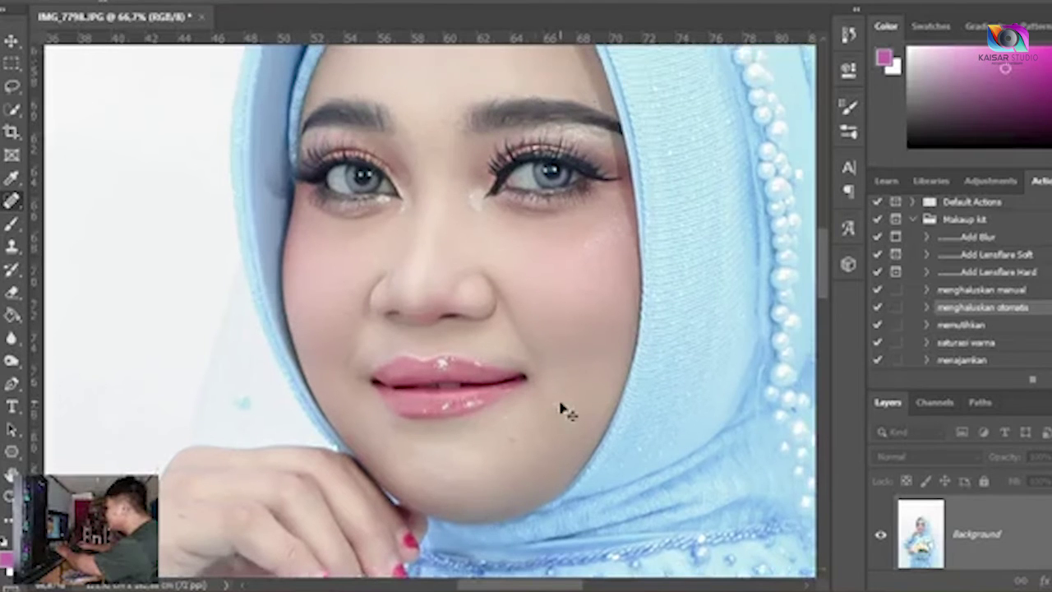
pyautogui.scroll(-1, 564, 411)
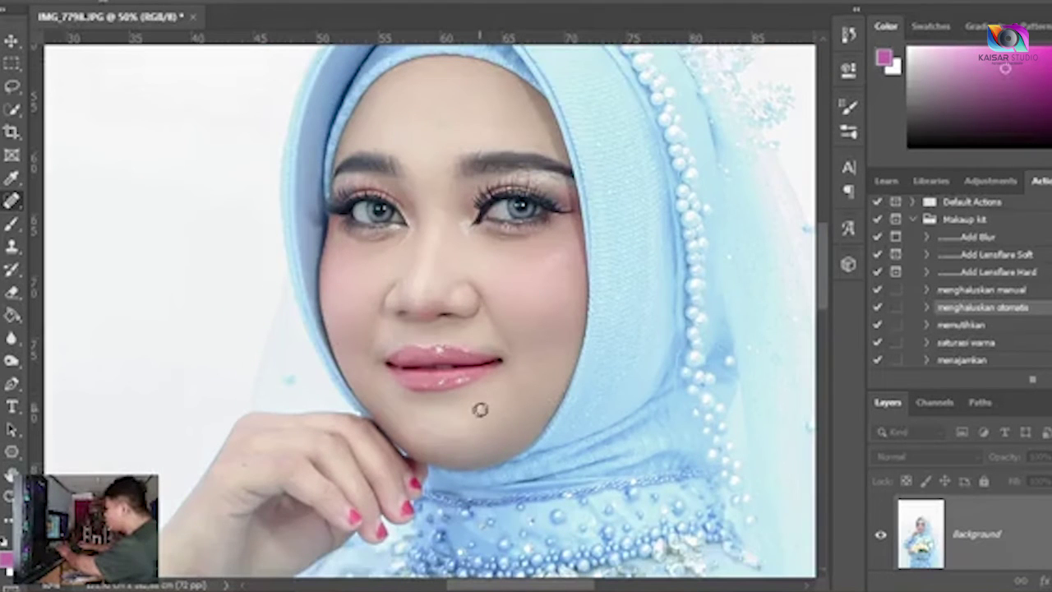
pyautogui.hotkey('ctrl', '-')
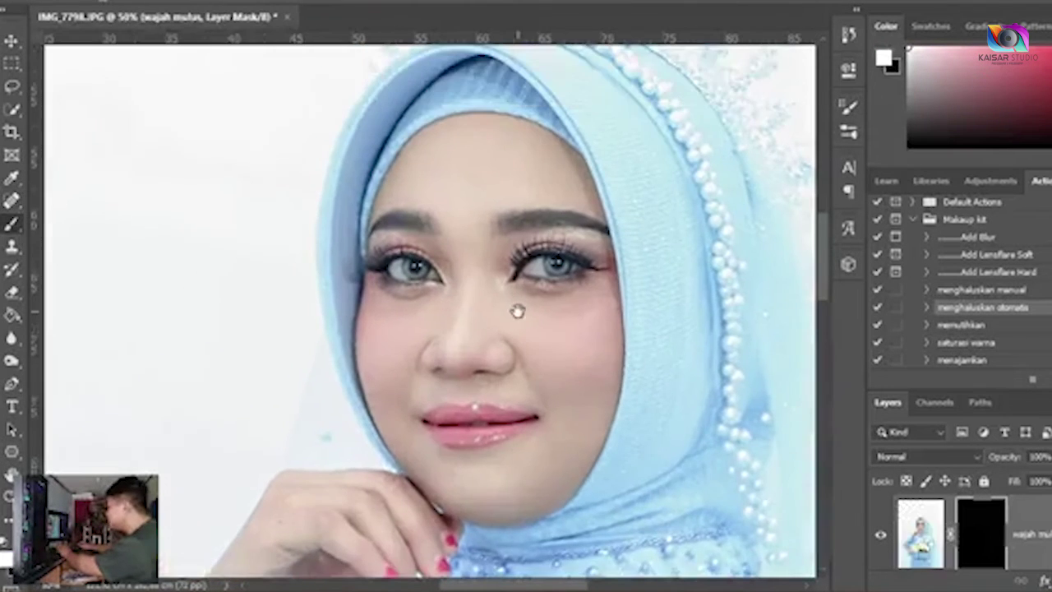
# Step: Brush white on the wajah mulus layer mask to smooth the skin on the cheeks, under the eyes and along the nose
pyautogui.moveTo(582, 320)
pyautogui.mouseDown()
pyautogui.moveTo(586, 355)
pyautogui.moveTo(603, 309)
pyautogui.moveTo(590, 365)
pyautogui.moveTo(536, 336)
pyautogui.moveTo(574, 388)
pyautogui.moveTo(598, 347)
pyautogui.mouseUp()
pyautogui.moveTo(588, 392); pyautogui.dragTo(547, 474)
pyautogui.moveTo(551, 425)
pyautogui.mouseDown()
pyautogui.moveTo(571, 342)
pyautogui.moveTo(588, 375)
pyautogui.moveTo(512, 401)
pyautogui.moveTo(474, 394)
pyautogui.mouseUp()
pyautogui.moveTo(404, 277)
pyautogui.mouseDown()
pyautogui.moveTo(409, 318)
pyautogui.moveTo(417, 295)
pyautogui.moveTo(423, 317)
pyautogui.moveTo(413, 301)
pyautogui.moveTo(416, 259)
pyautogui.moveTo(437, 245)
pyautogui.moveTo(414, 290)
pyautogui.moveTo(395, 250)
pyautogui.moveTo(405, 296)
pyautogui.moveTo(408, 251)
pyautogui.moveTo(439, 232)
pyautogui.mouseUp()
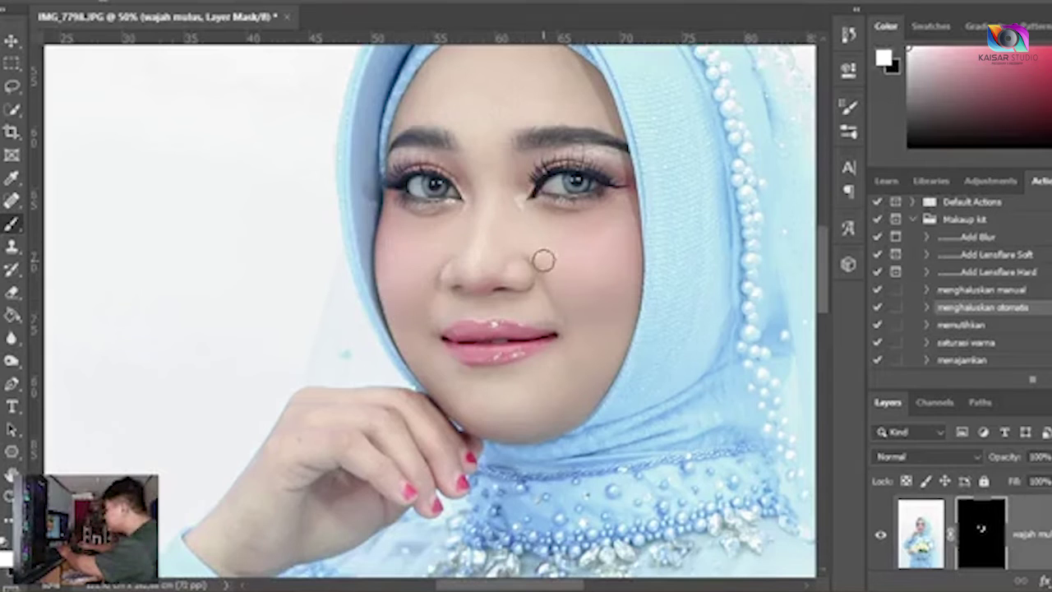
pyautogui.moveTo(553, 295)
pyautogui.mouseDown()
pyautogui.moveTo(519, 220)
pyautogui.moveTo(595, 236)
pyautogui.mouseUp()
pyautogui.moveTo(520, 220); pyautogui.dragTo(588, 221)
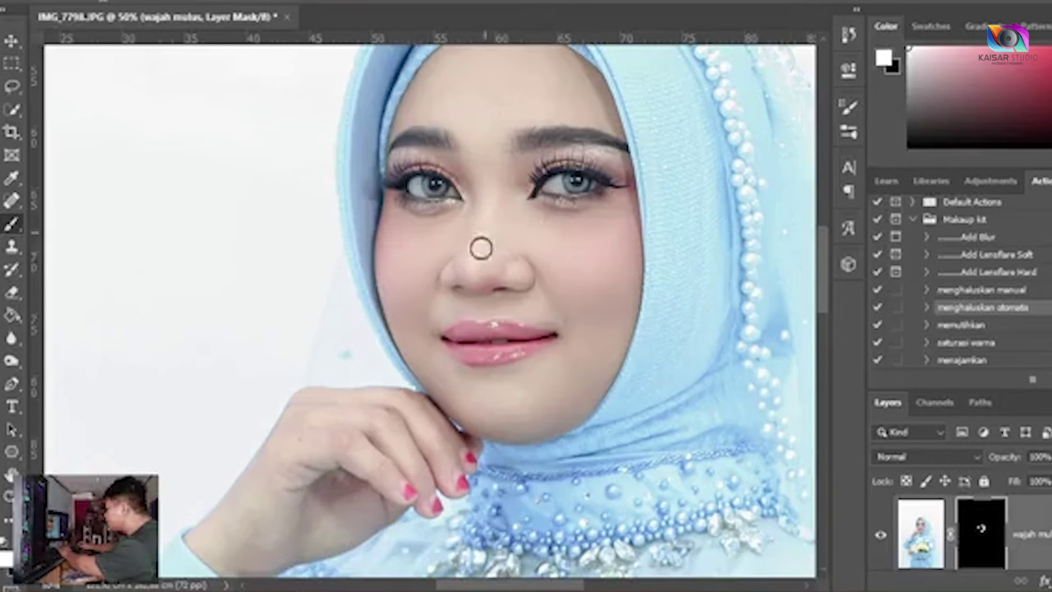
pyautogui.press(']')
pyautogui.moveTo(500, 227); pyautogui.dragTo(494, 296)
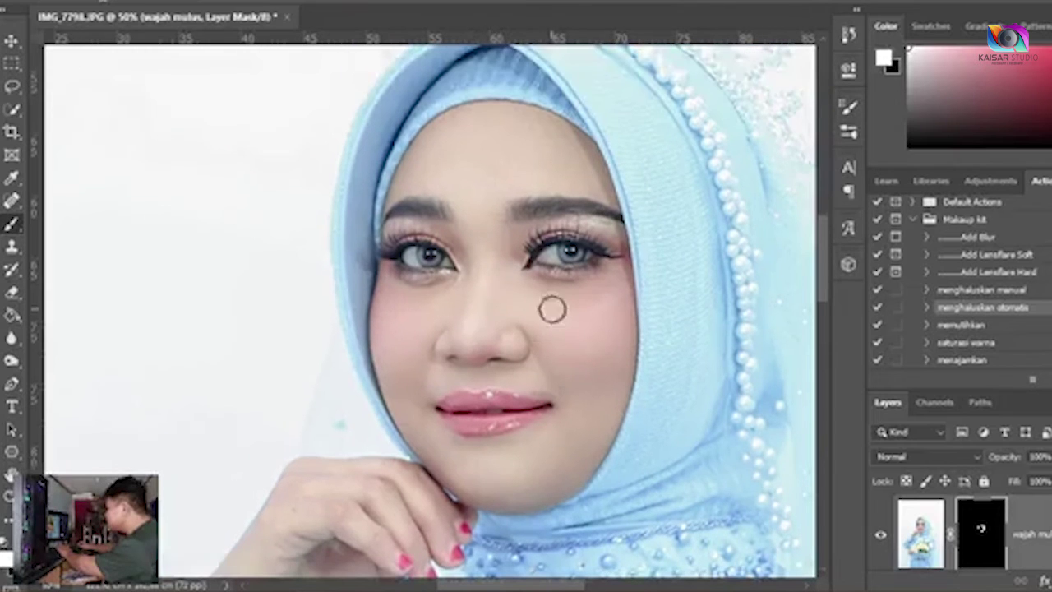
# Step: Restore the sharp detail around the inner eye corners by painting the layer mask black with a smaller brush
pyautogui.press('x')
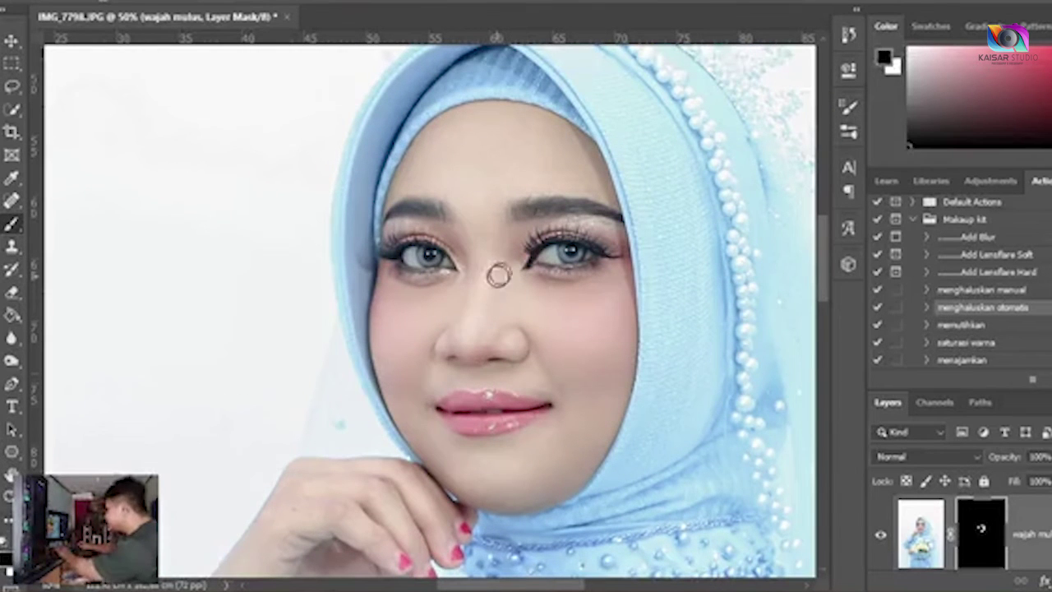
pyautogui.press('[')
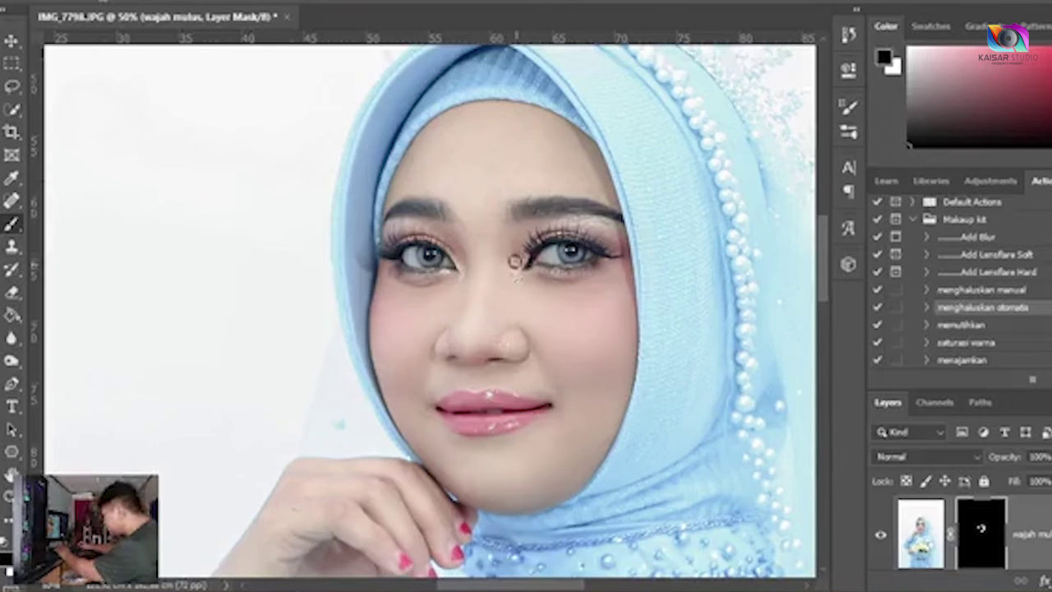
pyautogui.press('x')
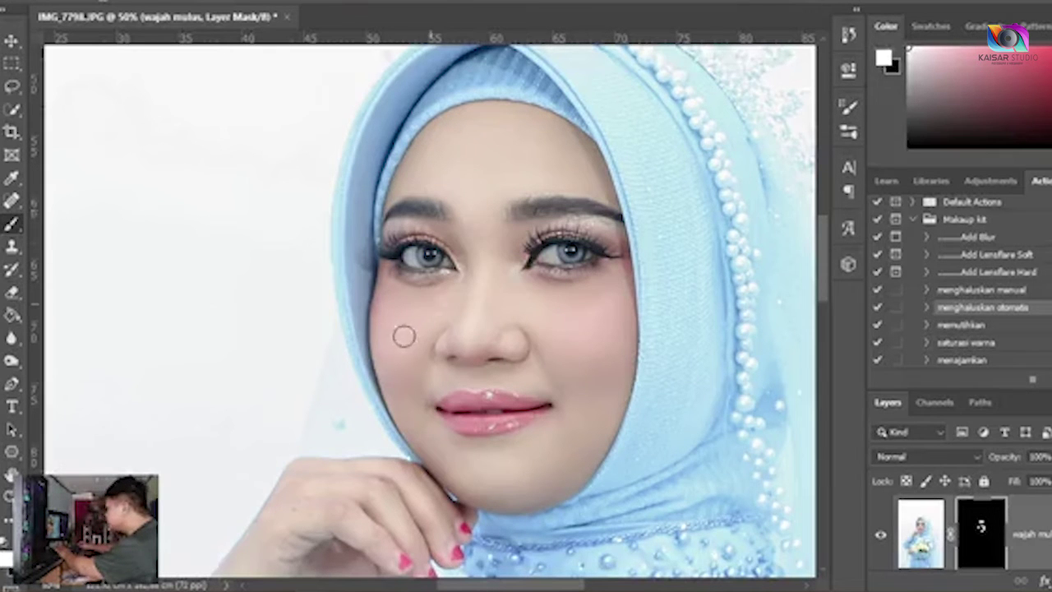
# Step: Extend the smoothing over the chin and around the mouth, and mask it off the upper lip in black to restore the gloss
pyautogui.moveTo(561, 476); pyautogui.dragTo(568, 350)
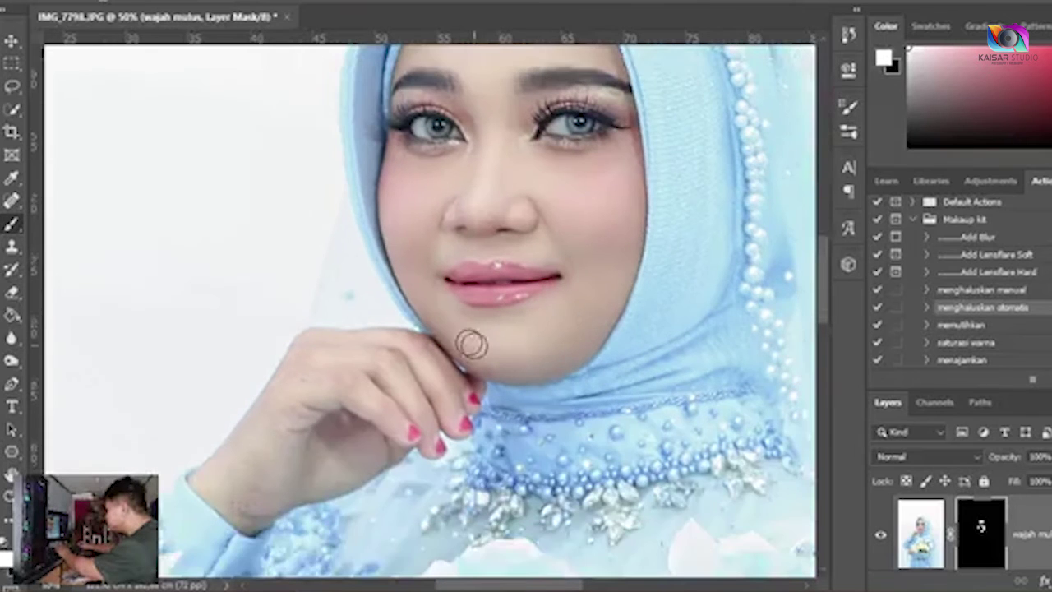
pyautogui.moveTo(448, 301); pyautogui.dragTo(508, 346)
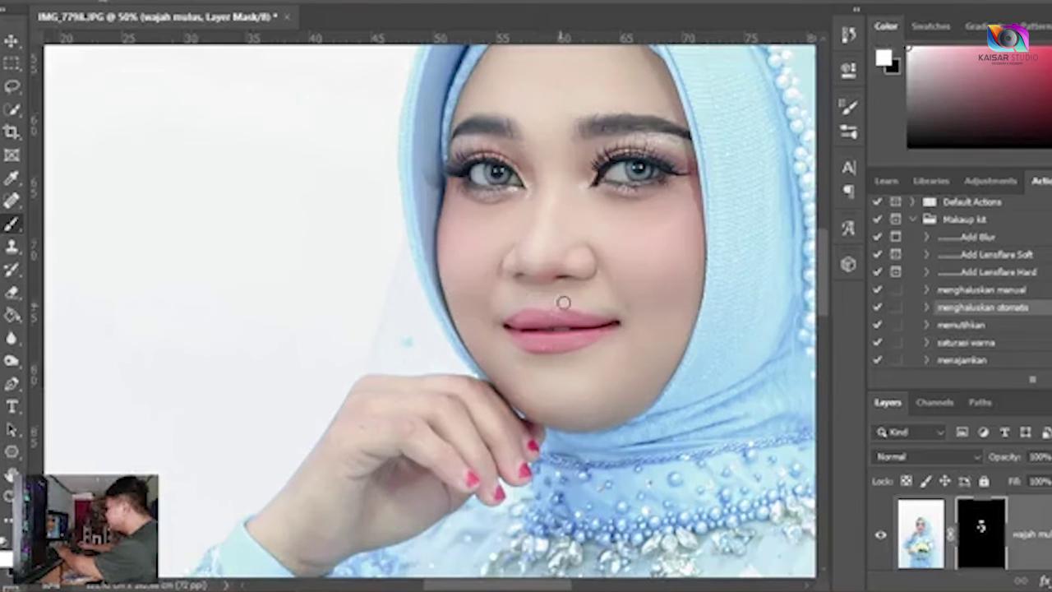
pyautogui.hotkey('ctrl', '+')
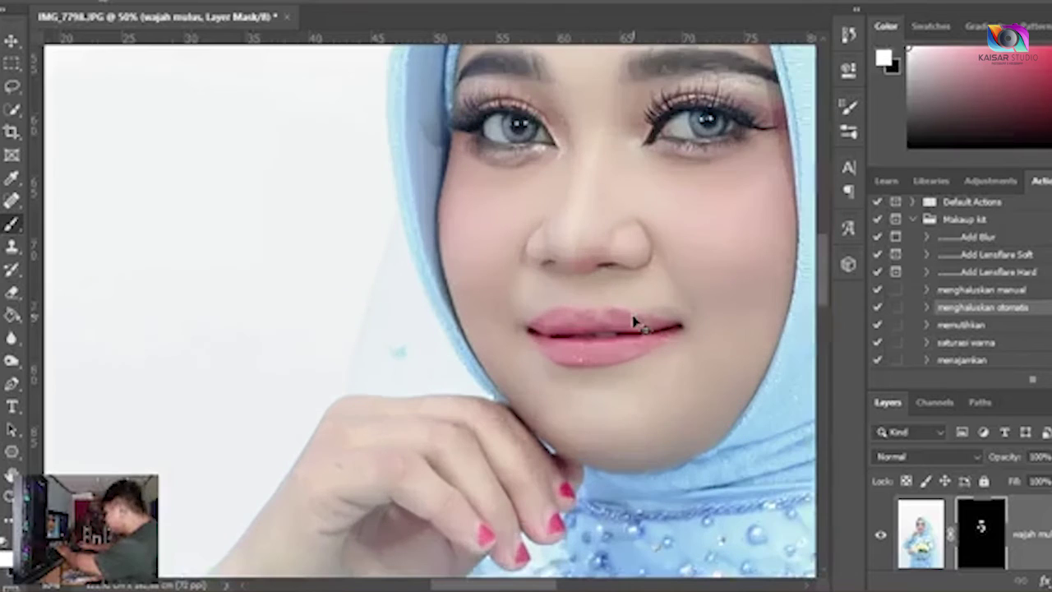
pyautogui.press('x')
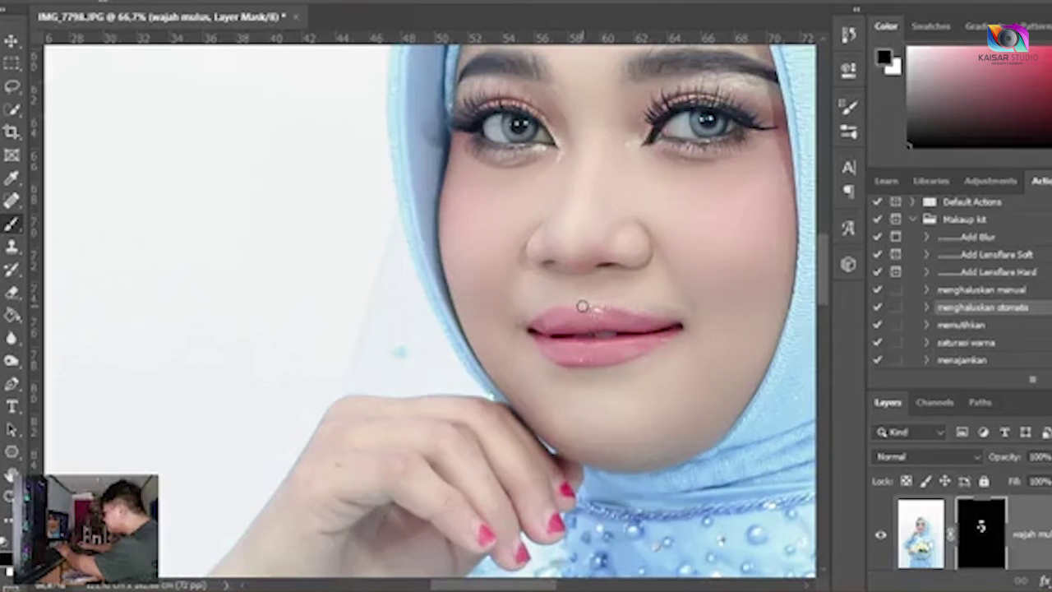
pyautogui.press('x')
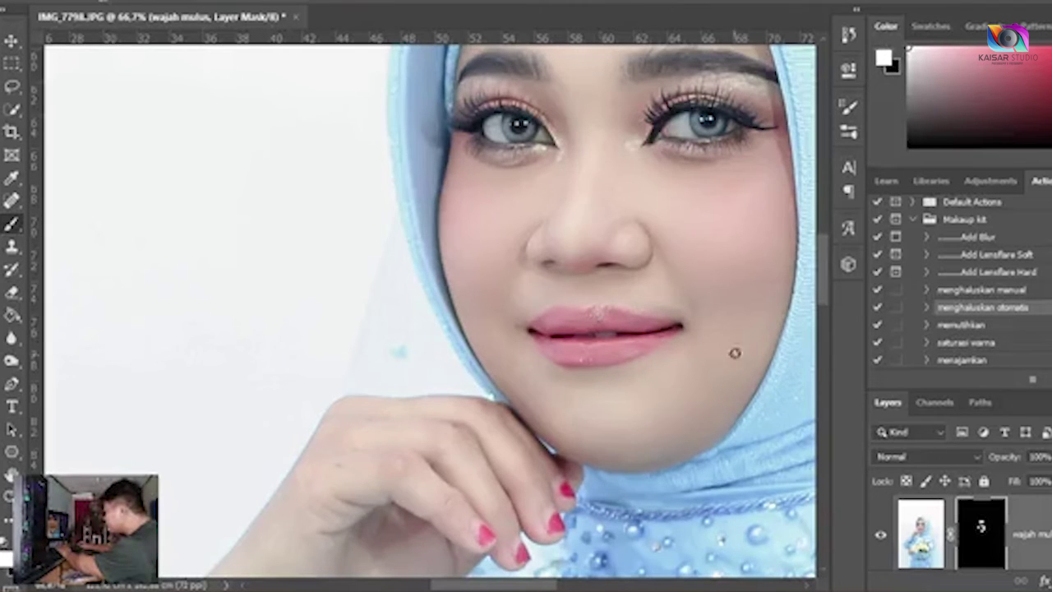
# Step: Flatten the retouched photo into a single Background layer
pyautogui.hotkey('ctrl', '-')
pyautogui.hotkey('ctrl', '-')
pyautogui.hotkey('ctrl', '0')
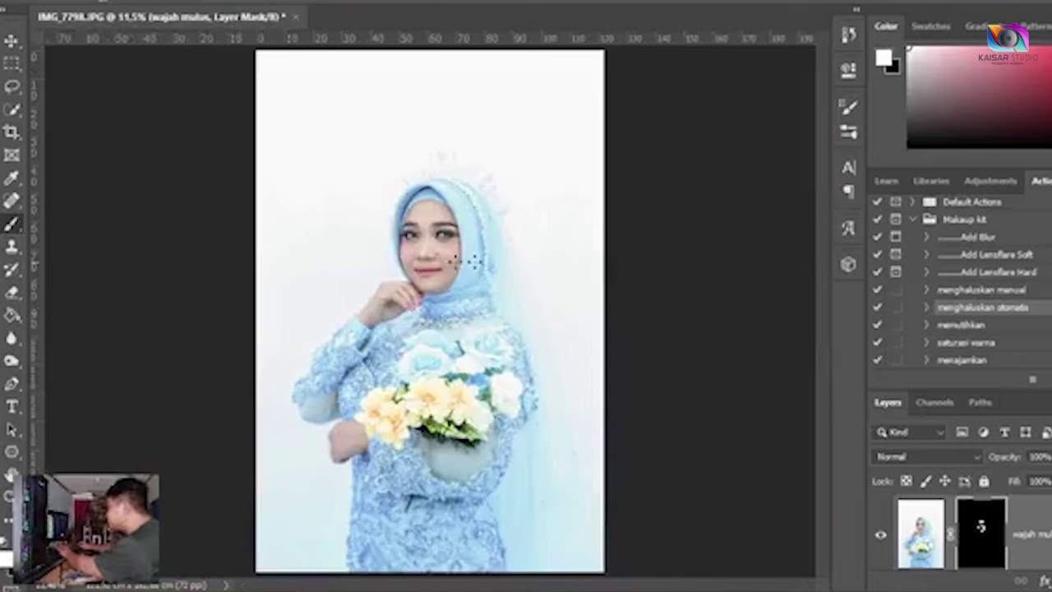
pyautogui.rightClick(937, 530)
pyautogui.click(883, 501)
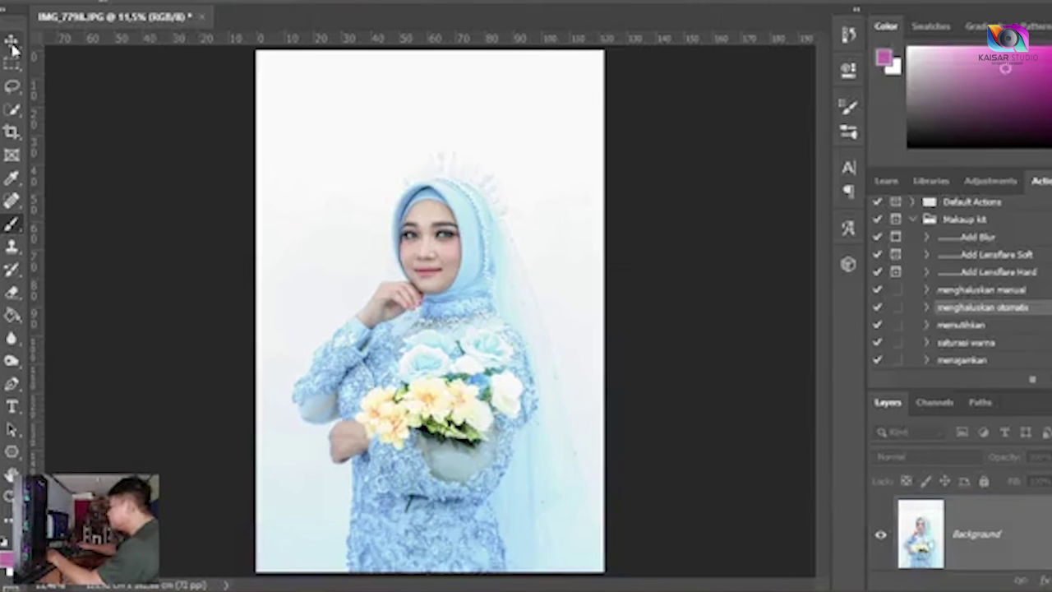
# Step: Save the photo as JPEG IMG_7798 in the Edit folder and close the document
pyautogui.hotkey('ctrl', 'shift', 's')
pyautogui.click(691, 421)
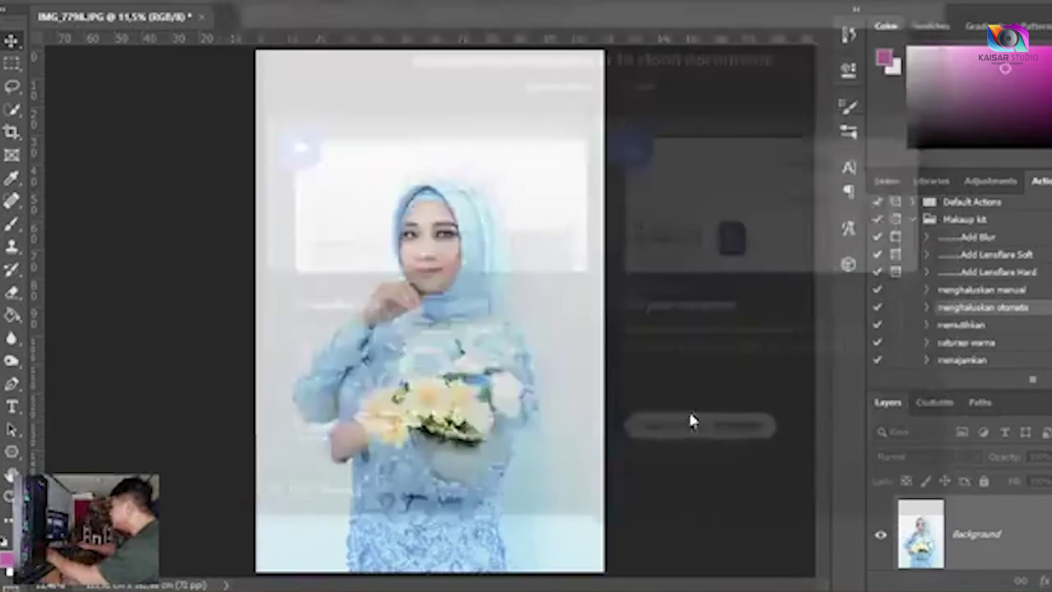
pyautogui.doubleClick(206, 107)
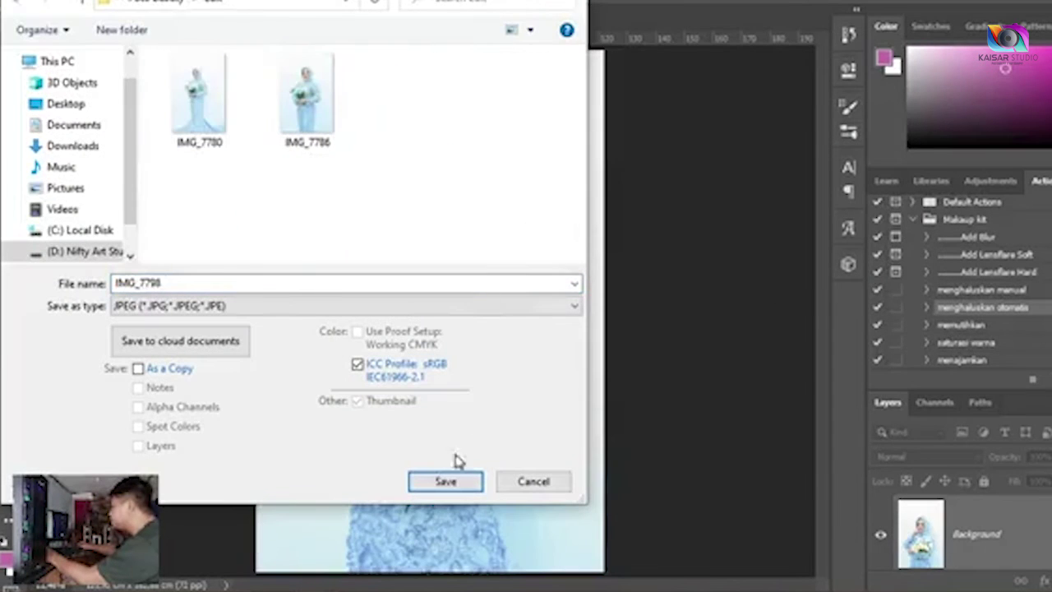
pyautogui.click(457, 481)
pyautogui.press('Return')
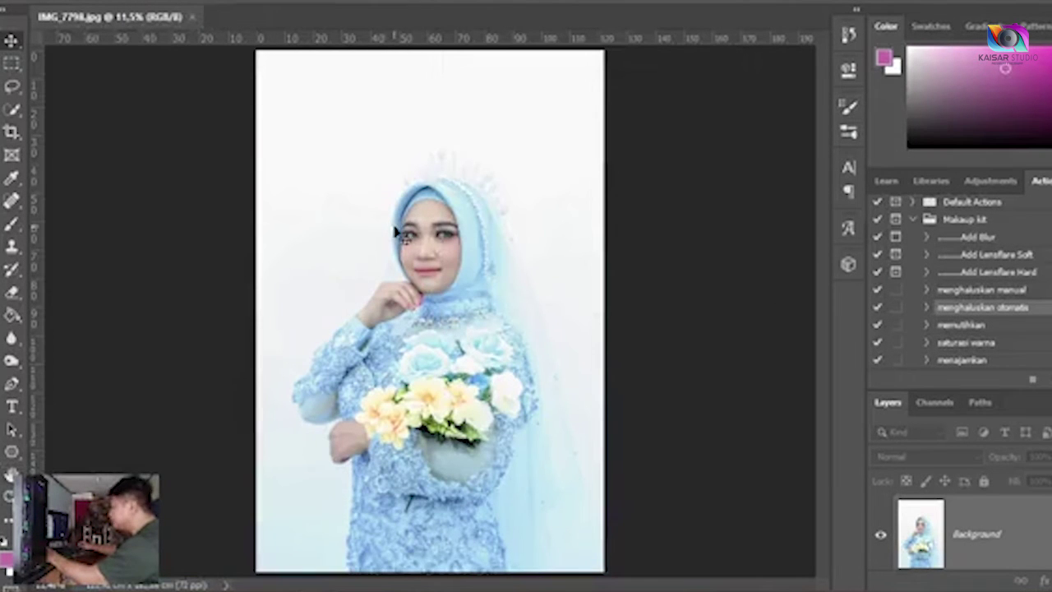
pyautogui.click(192, 19)
# Step: Switch to File Explorer and compare the full-length portraits after IMG_7798 in the Foto Beauty folder at full size
pyautogui.click(211, 590)
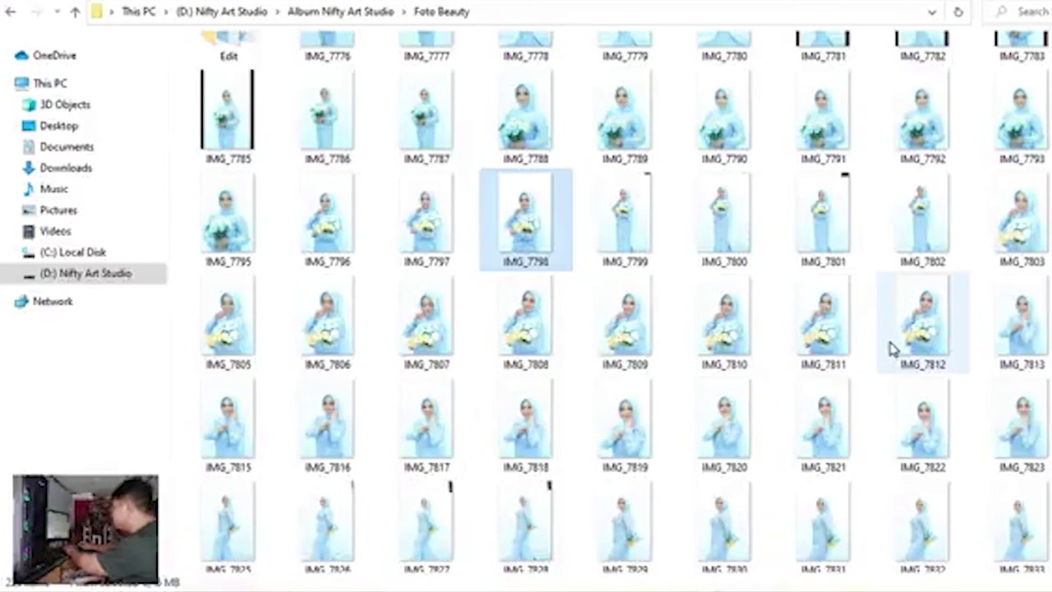
pyautogui.press('Right')
pyautogui.press('Right')
pyautogui.press('Right')
pyautogui.press('Return')
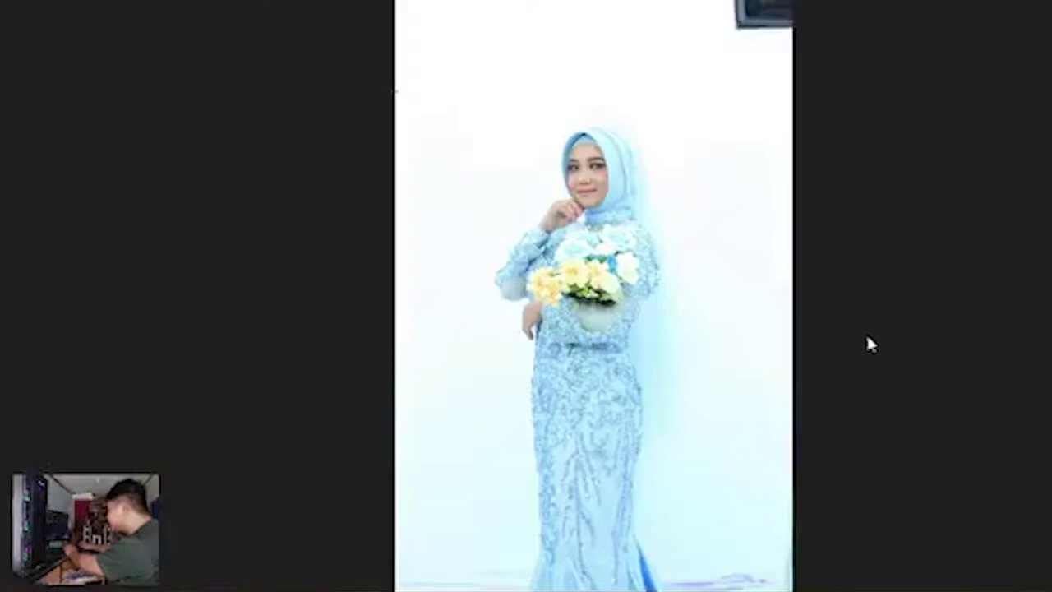
pyautogui.press('Right')
pyautogui.press('Right')
pyautogui.press('Right')
pyautogui.press('Right')
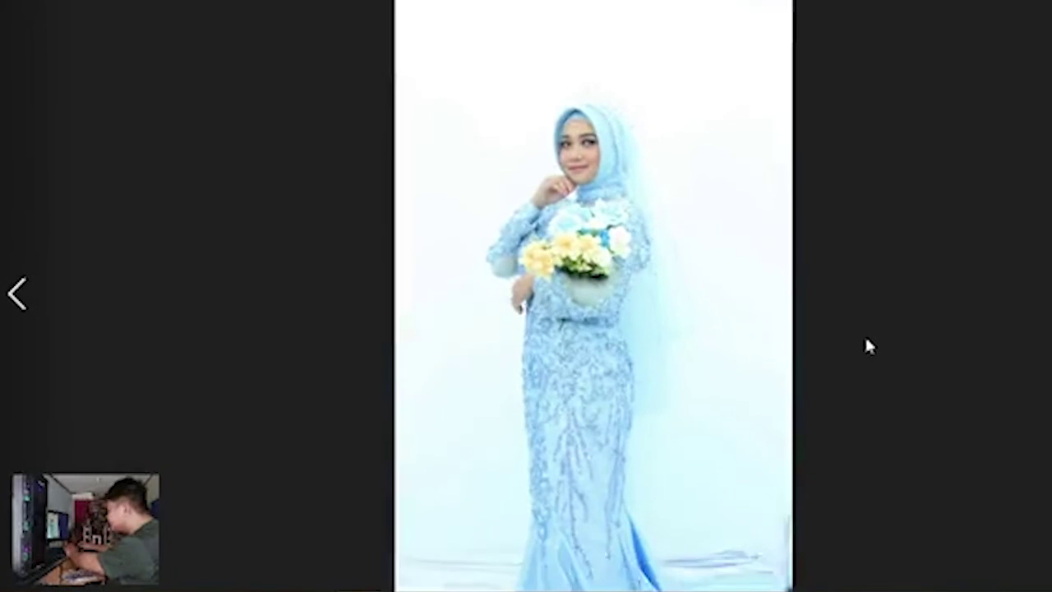
pyautogui.press('Right')
pyautogui.press('Right')
pyautogui.press('Right')
pyautogui.press('Right')
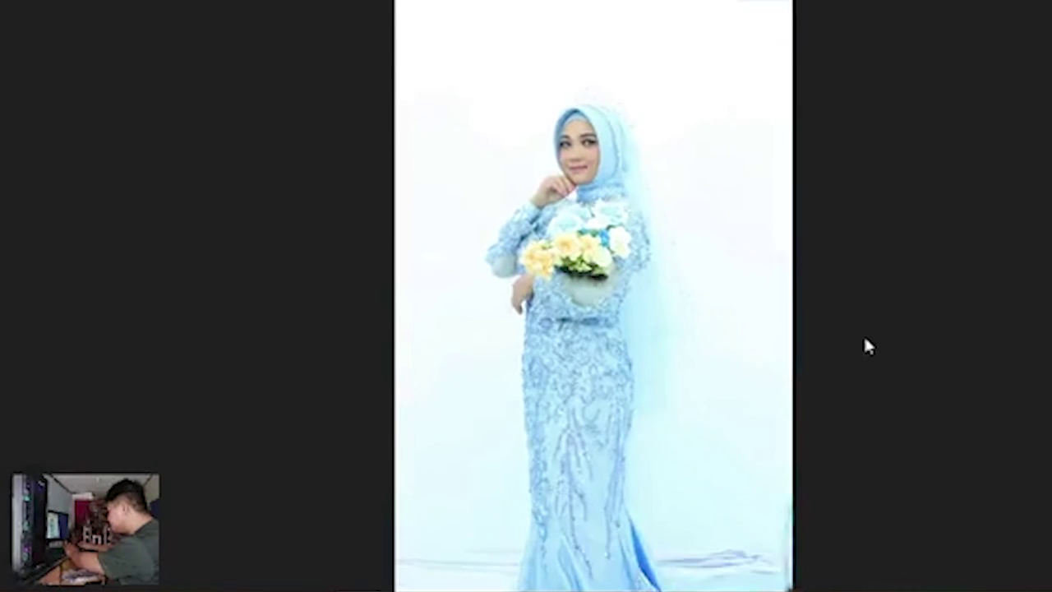
pyautogui.press('Right')
pyautogui.press('Right')
pyautogui.press('Right')
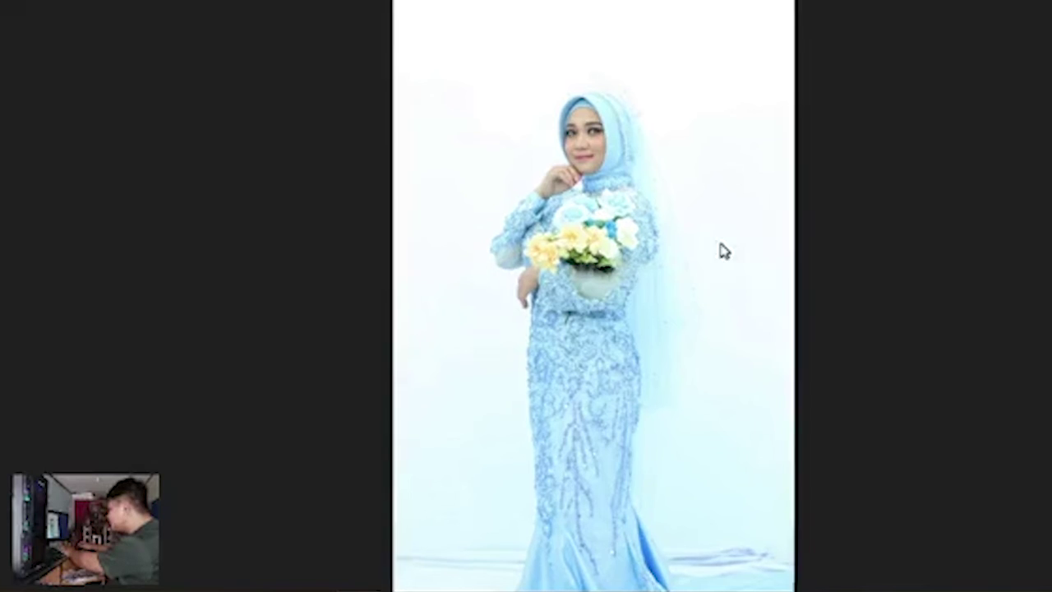
pyautogui.press('Right')
pyautogui.press('Right')
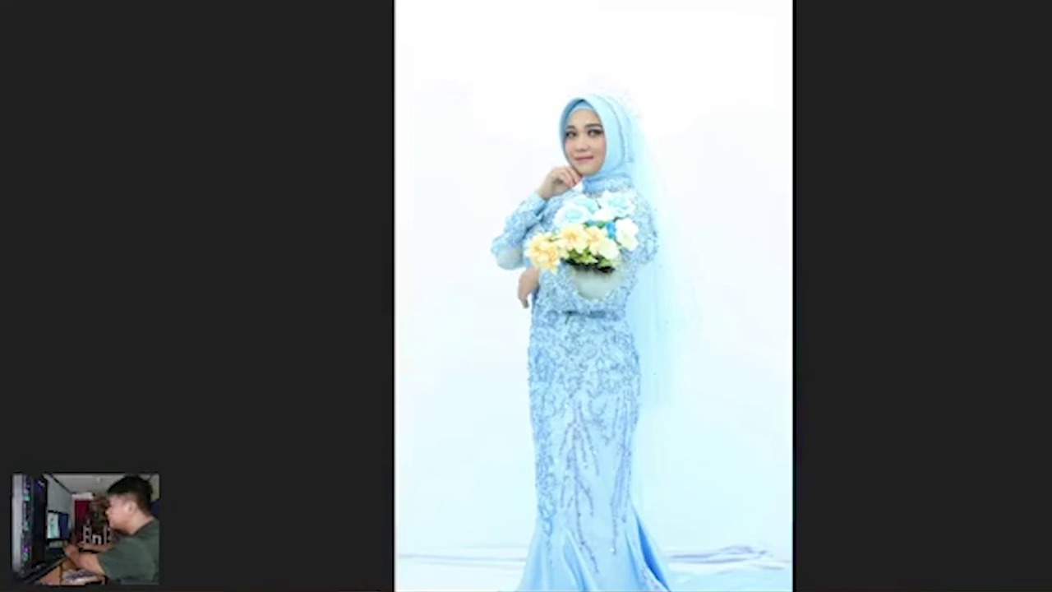
pyautogui.press('Escape')
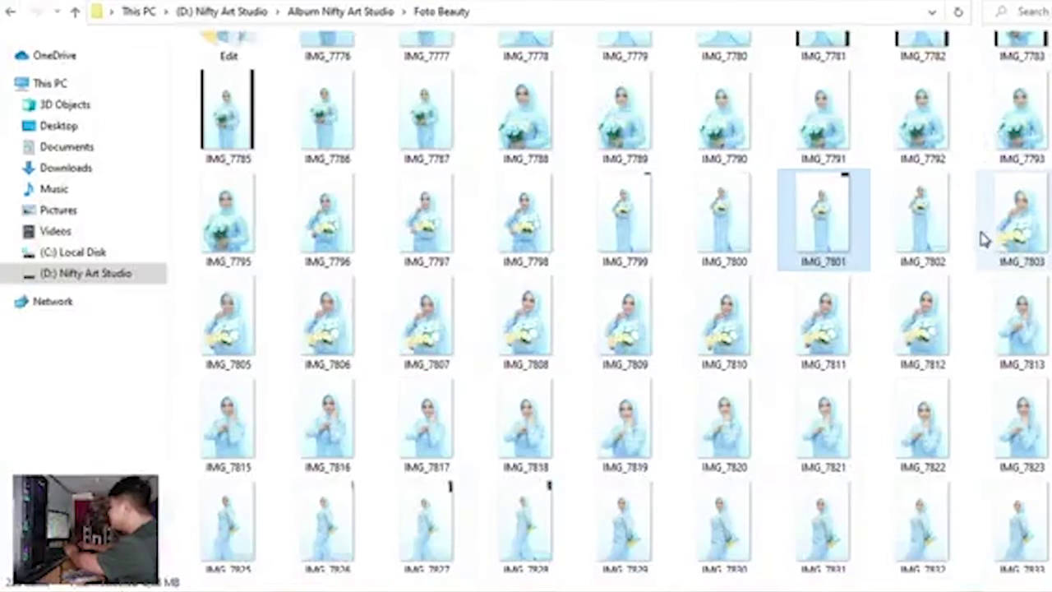
# Step: Select IMG_7802 in the Foto Beauty folder and open it in Photoshop
pyautogui.click(917, 231)
pyautogui.click(700, 225)
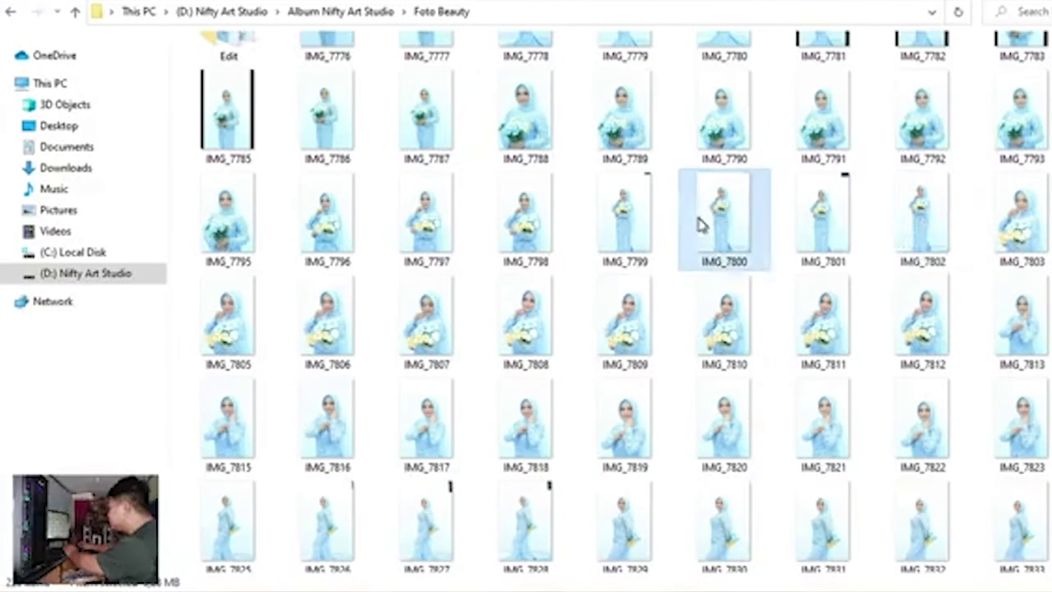
pyautogui.click(831, 227)
pyautogui.click(929, 228)
pyautogui.moveTo(929, 228); pyautogui.dragTo(510, 260)
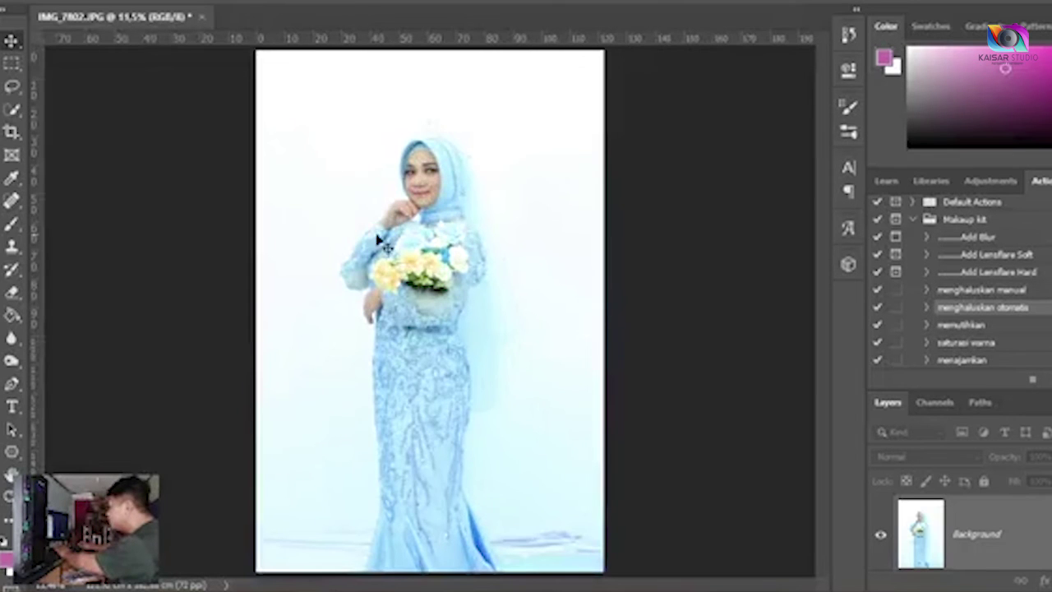
# Step: Crop IMG_7802 slightly tighter around the woman, keeping the full-length portrait framing
pyautogui.click(11, 132)
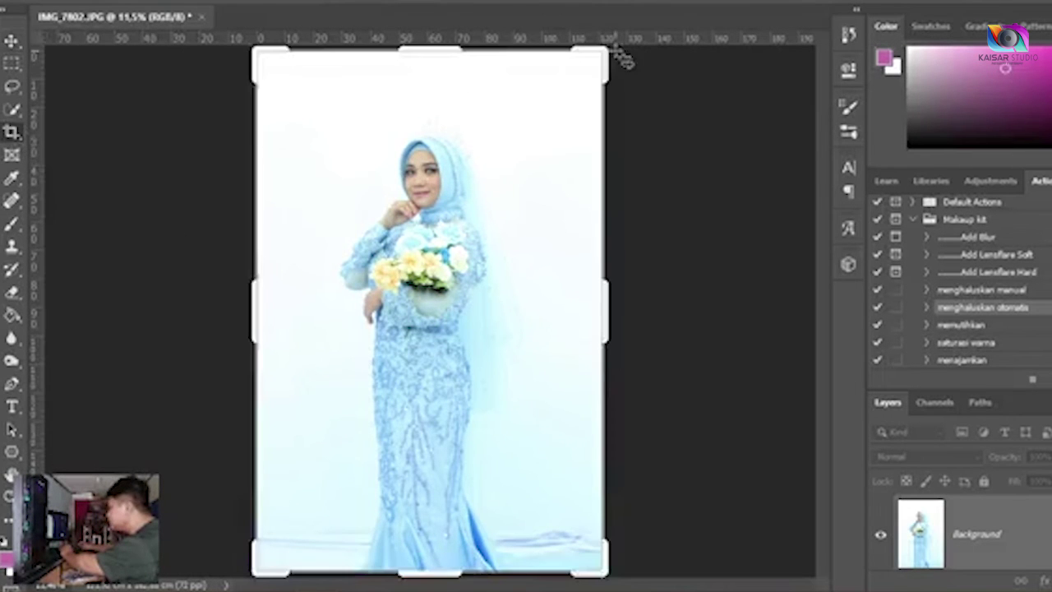
pyautogui.moveTo(604, 54)
pyautogui.mouseDown()
pyautogui.moveTo(606, 70)
pyautogui.moveTo(599, 59)
pyautogui.mouseUp()
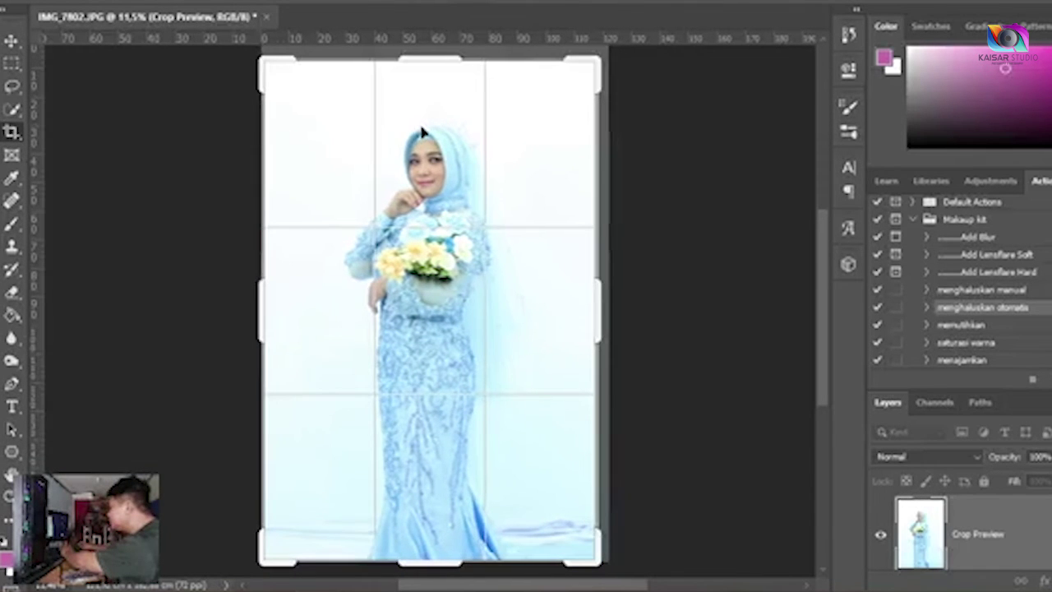
pyautogui.press('Return')
pyautogui.press('v')
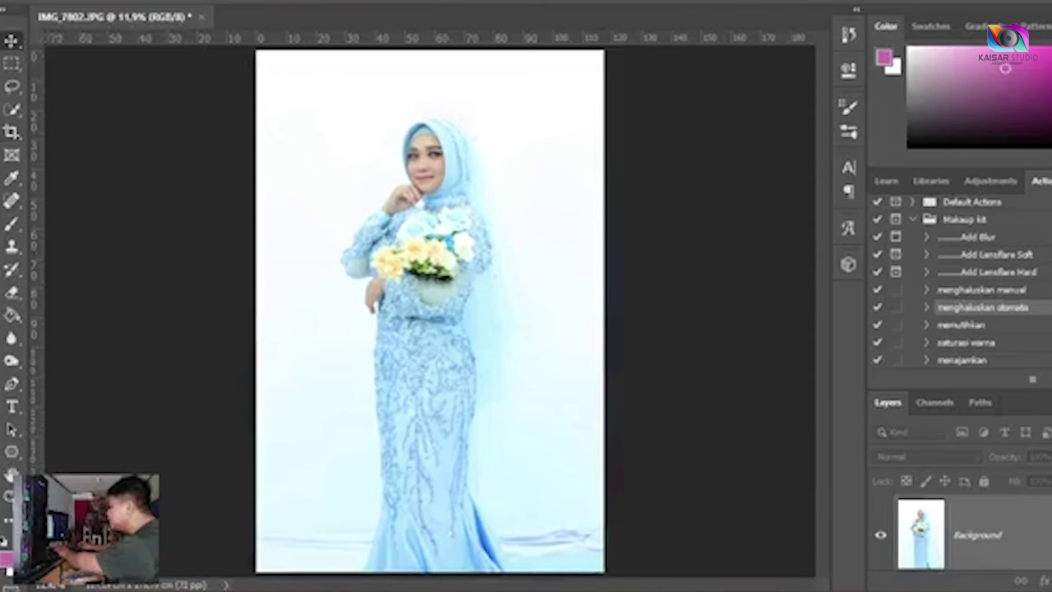
# Step: Open the Camera Raw Filter on the cropped photo, showing the presets and a side-by-side before/after comparison
pyautogui.click(232, 1)
pyautogui.click(282, 70)
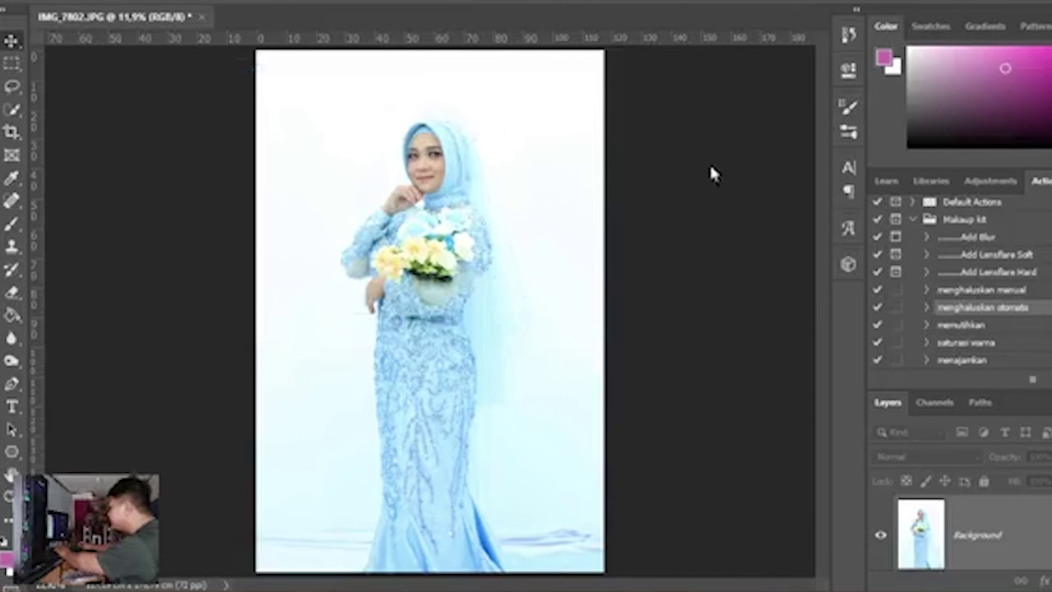
pyautogui.hotkey('shift', 'p')
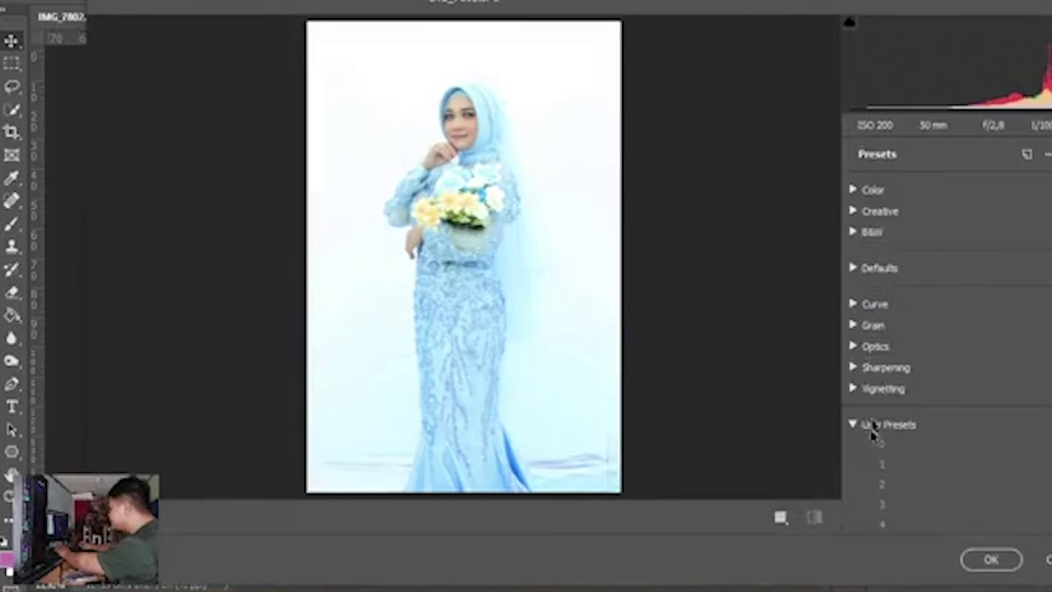
pyautogui.click(780, 520)
# Step: Apply the Anjay Hunting 1 user preset to the photo
pyautogui.scroll(-15, 945, 345)
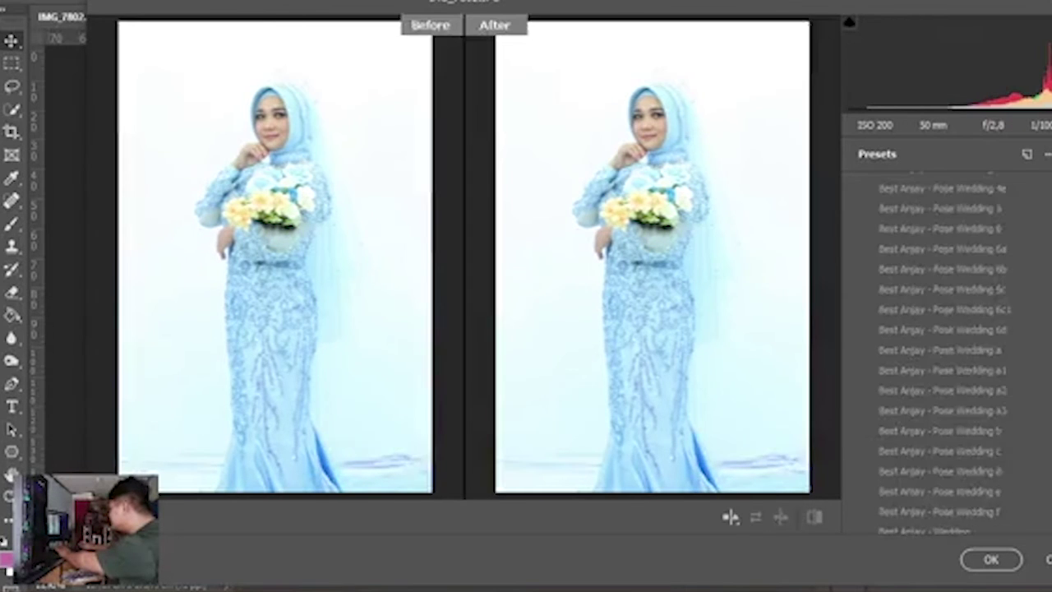
pyautogui.scroll(10, 945, 279)
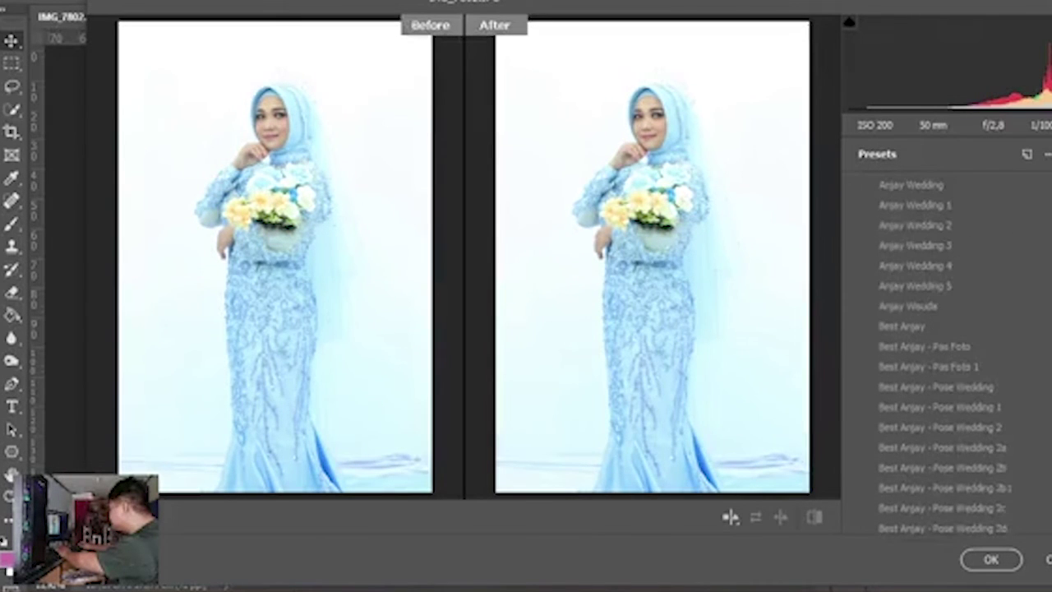
pyautogui.scroll(3, 950, 280)
pyautogui.scroll(2, 950, 292)
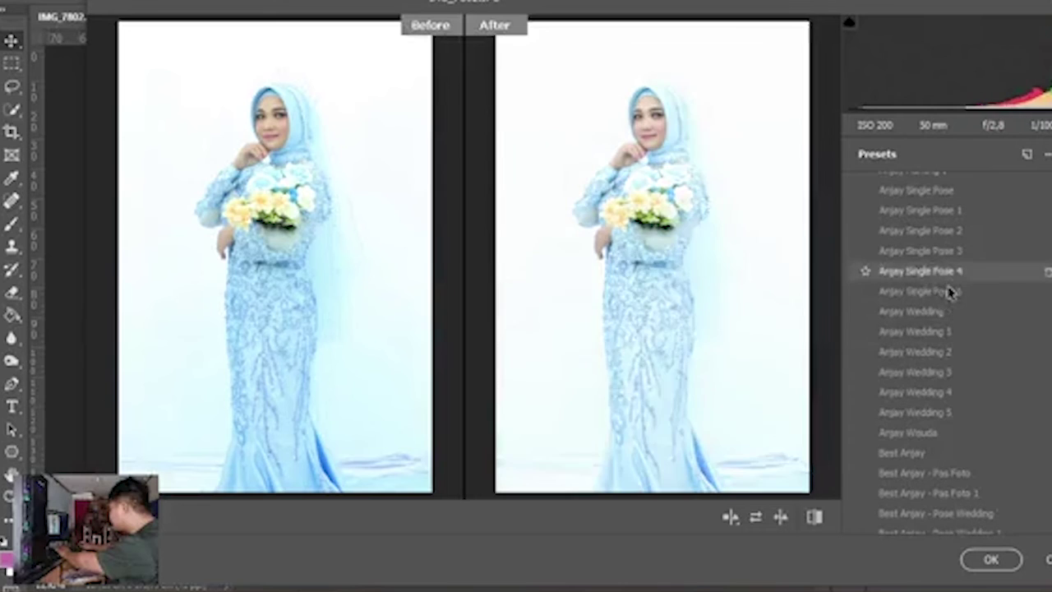
pyautogui.scroll(4, 958, 399)
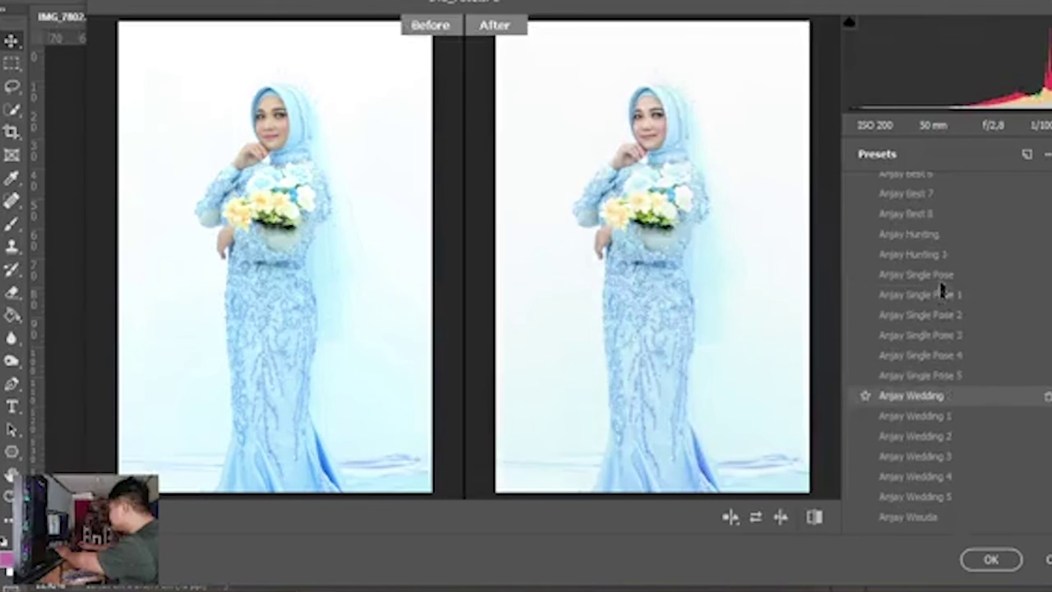
pyautogui.click(941, 256)
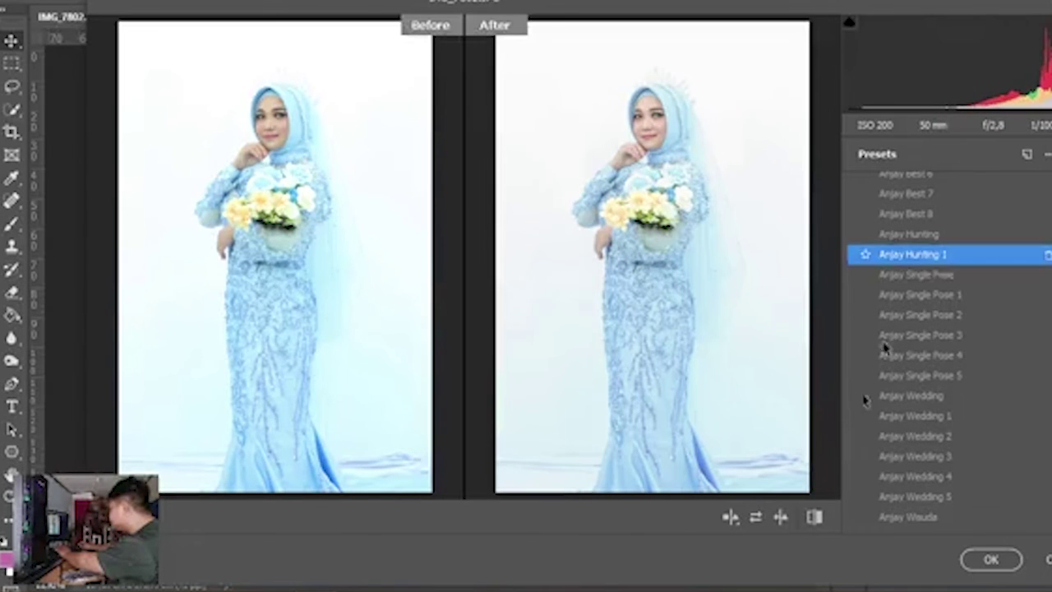
# Step: Raise the Reds saturation to +12 in the Color Mixer's HSL adjustments to strengthen the lips and nails
pyautogui.click(1051, 37)
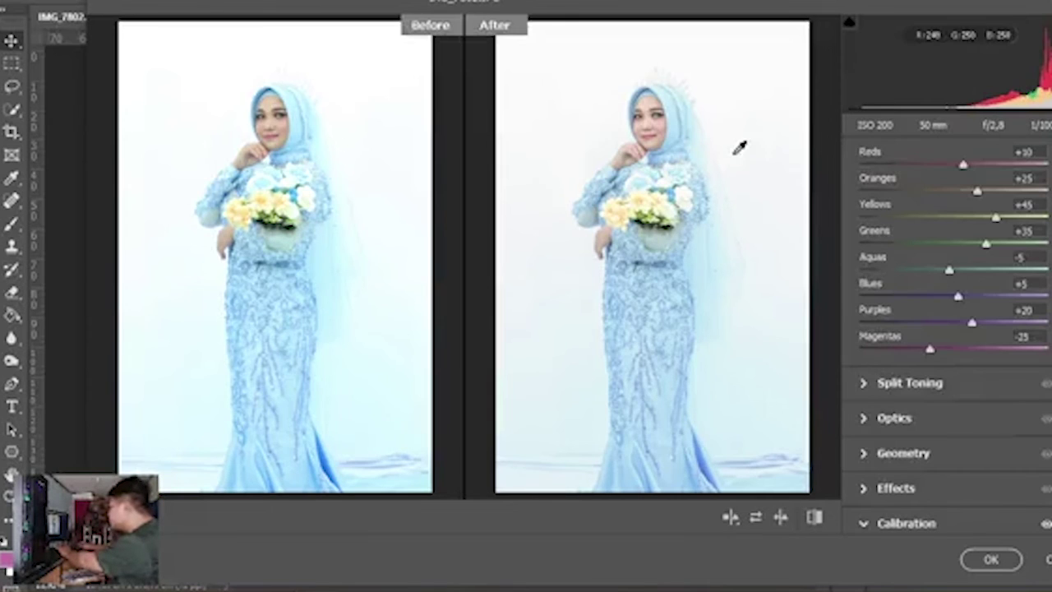
pyautogui.hotkey('ctrl', '+')
pyautogui.hotkey('ctrl', '+')
pyautogui.moveTo(720, 146); pyautogui.dragTo(716, 396)
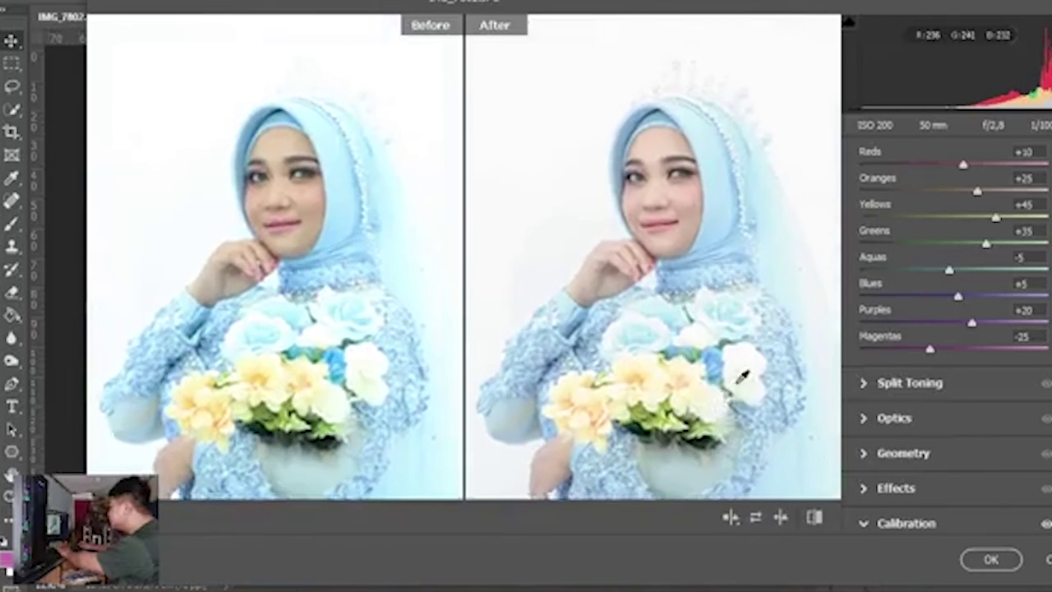
pyautogui.hotkey('ctrl', '+')
pyautogui.scroll(3, 1048, 423)
pyautogui.scroll(1, 1048, 346)
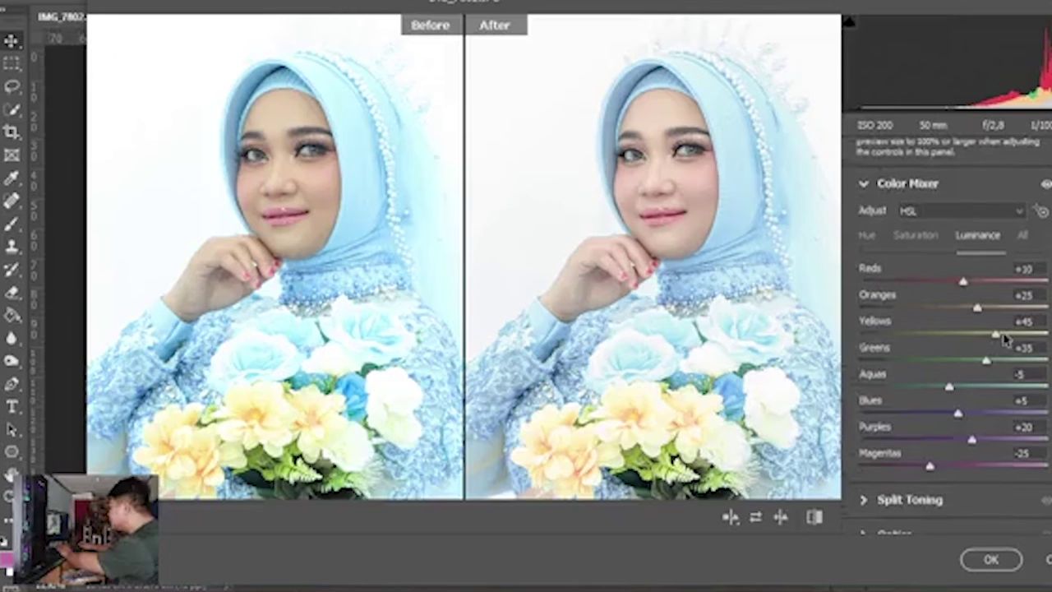
pyautogui.click(921, 239)
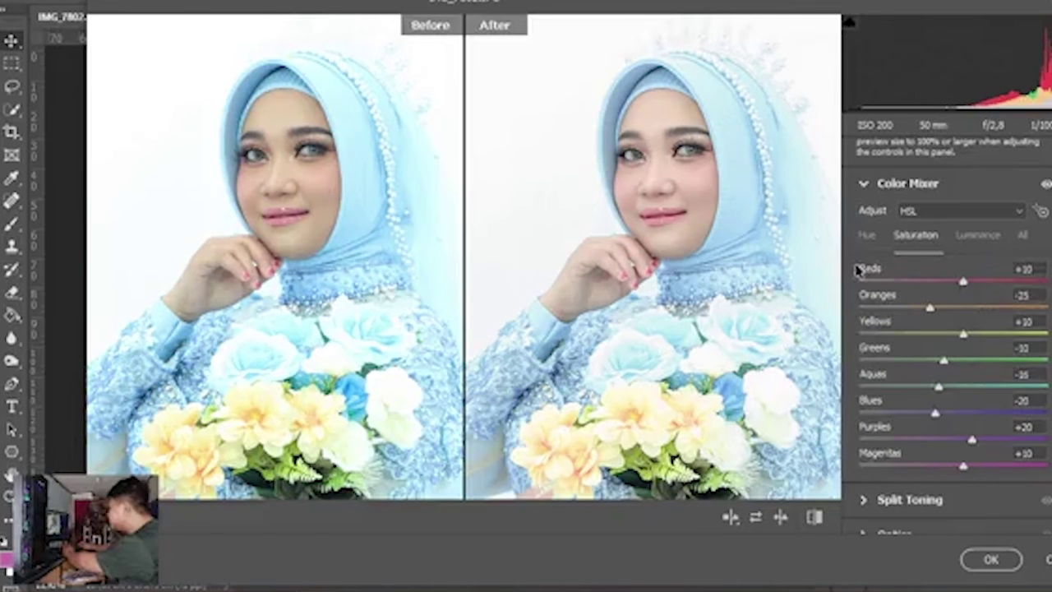
pyautogui.hotkey('ctrl', '+')
pyautogui.hotkey('ctrl', '+')
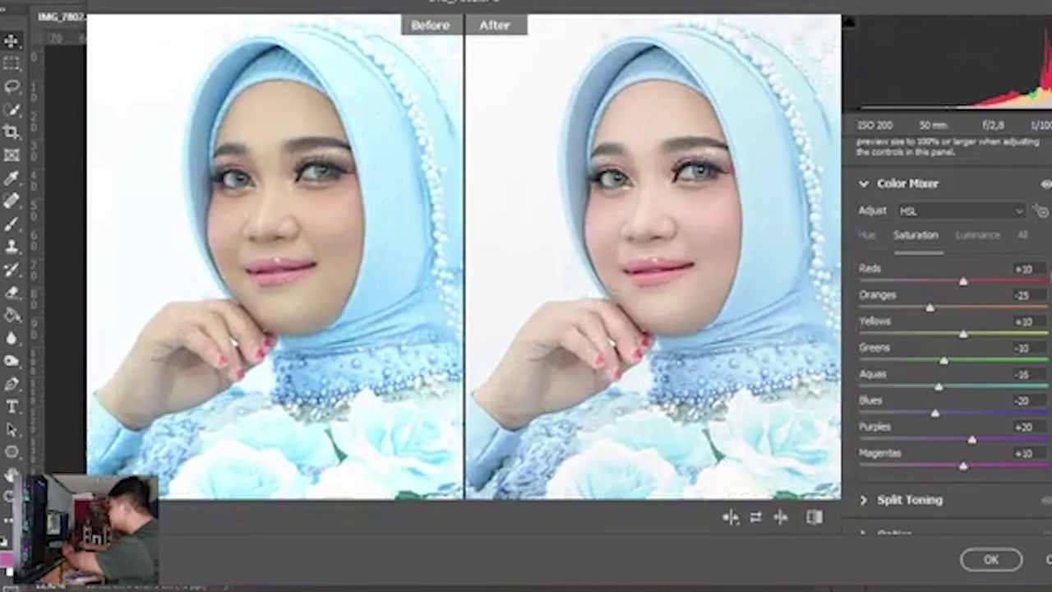
pyautogui.press('Up')
pyautogui.press('Up')
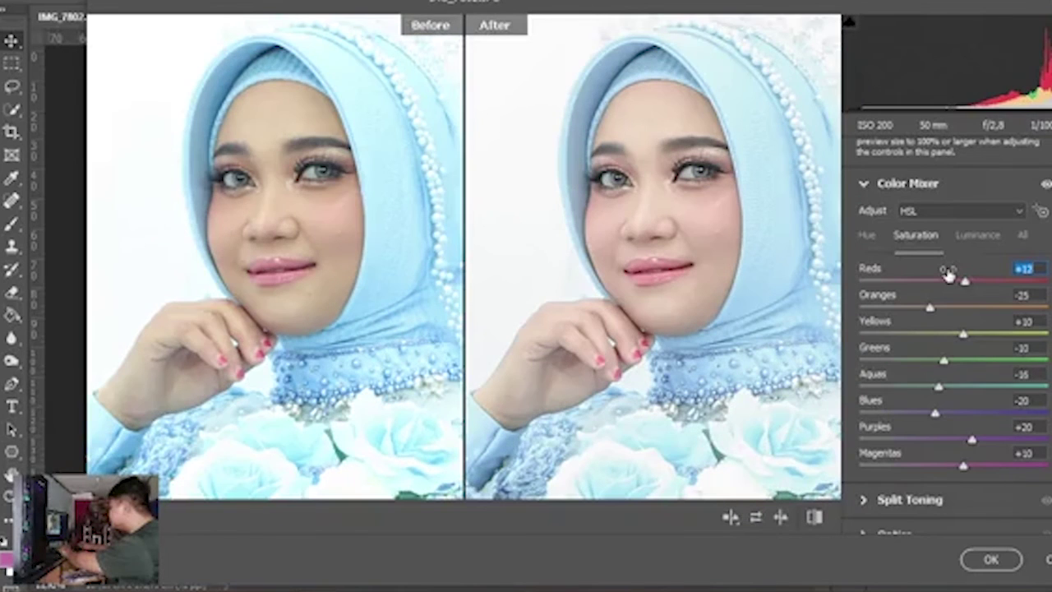
pyautogui.hotkey('ctrl', '-')
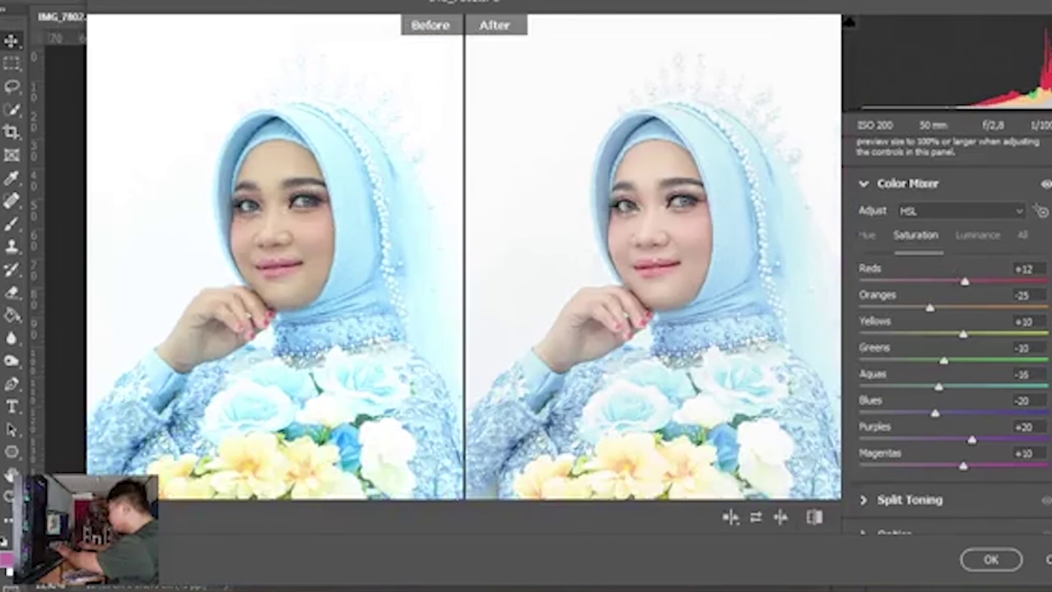
# Step: Raise the midtone point of the custom tone curve to output 134 at input 122
pyautogui.scroll(5, 1046, 300)
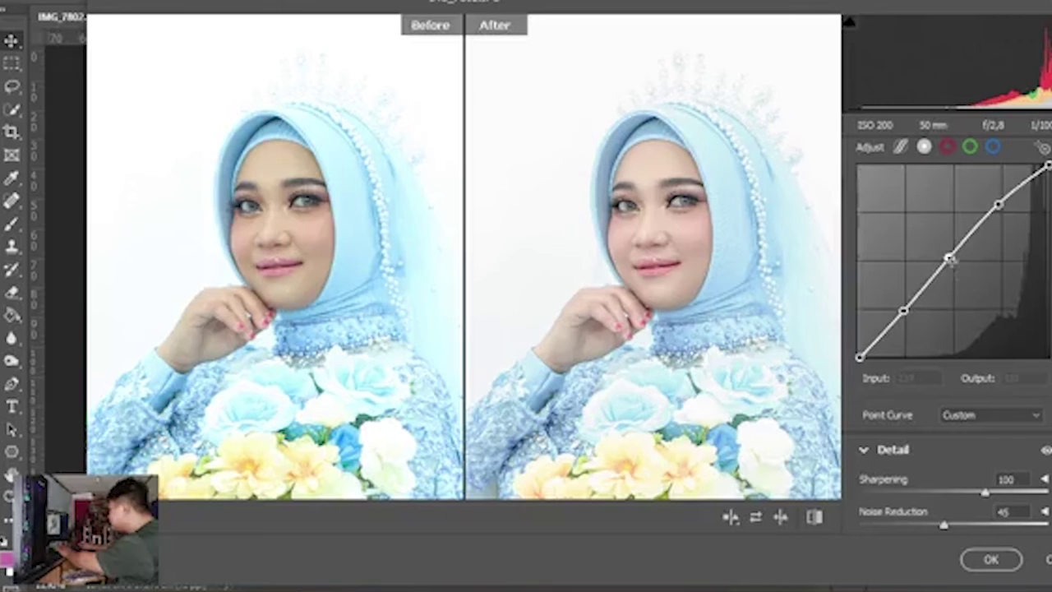
pyautogui.click(950, 258)
pyautogui.press('Up')
pyautogui.press('Up')
pyautogui.press('Up')
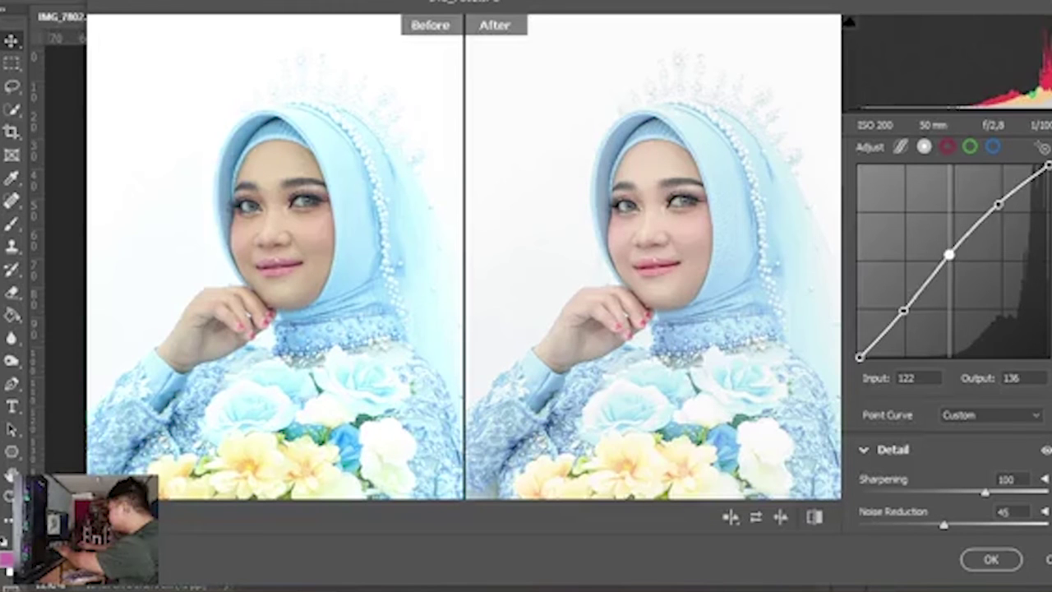
pyautogui.press('Down')
pyautogui.press('Down')
# Step: Compare the before and after versions, examining the face close up and the full-length figure
pyautogui.hotkey('ctrl', '+')
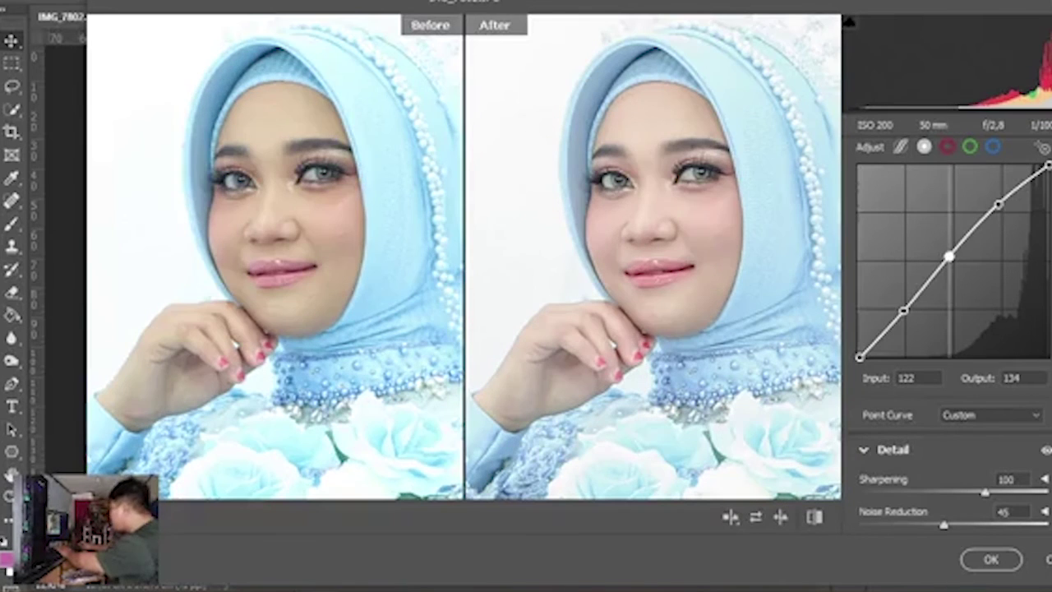
pyautogui.hotkey('ctrl', '-')
pyautogui.hotkey('ctrl', '-')
pyautogui.hotkey('ctrl', '-')
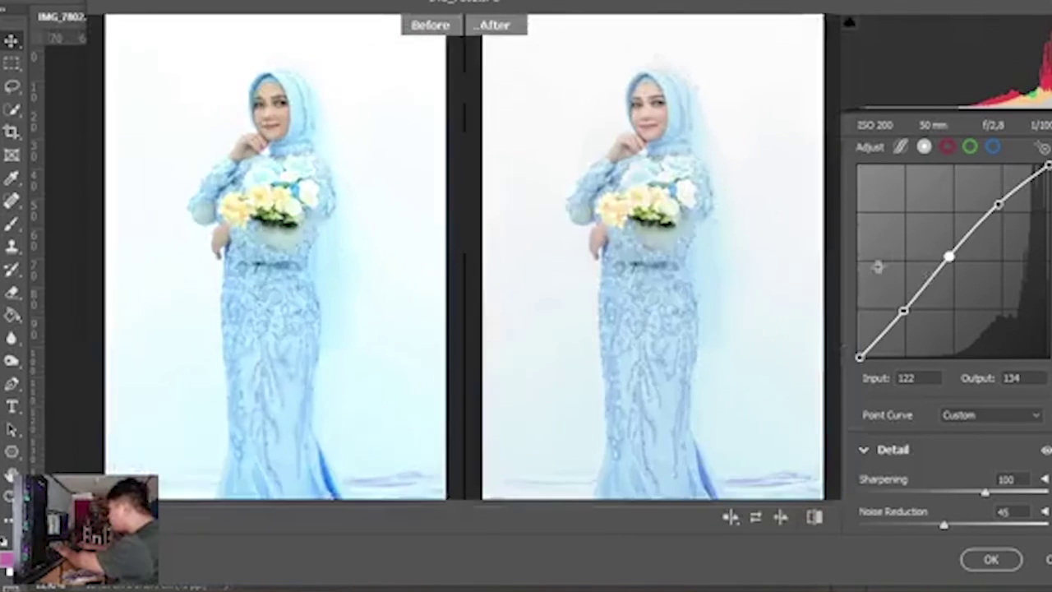
pyautogui.hotkey('ctrl', '+')
pyautogui.hotkey('ctrl', '+')
pyautogui.hotkey('ctrl', '+')
pyautogui.hotkey('ctrl', '+')
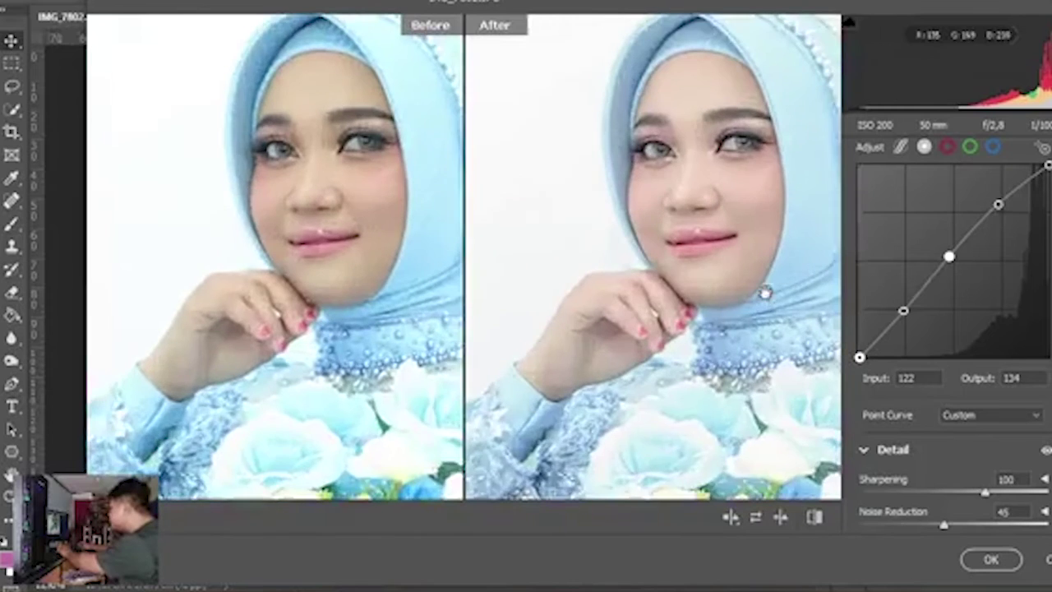
pyautogui.hotkey('ctrl', '-')
pyautogui.hotkey('ctrl', '-')
pyautogui.hotkey('ctrl', '-')
pyautogui.hotkey('ctrl', '-')
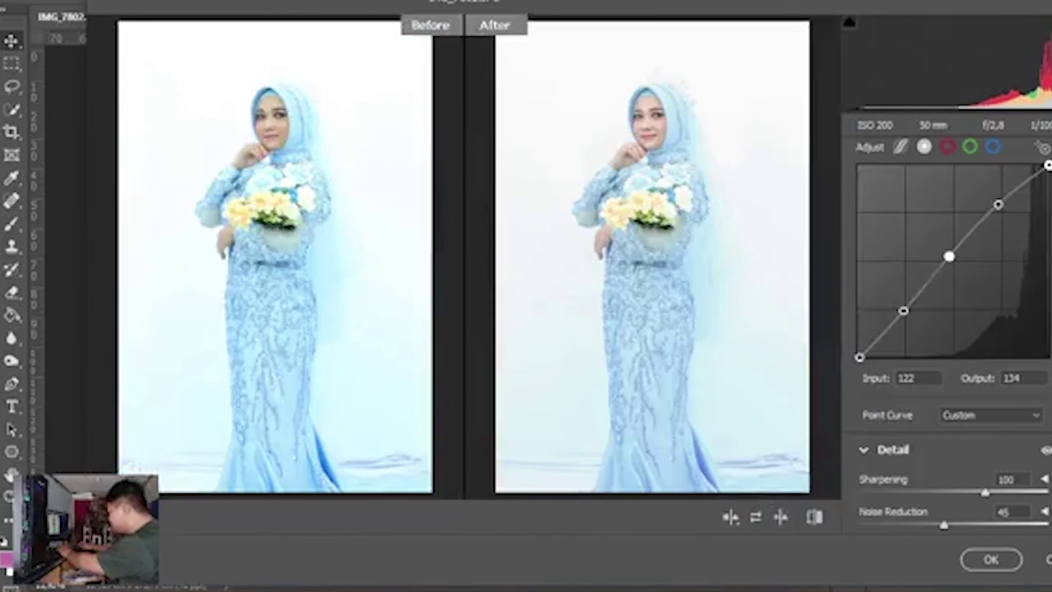
# Step: Apply the Camera Raw adjustments to the photo
pyautogui.scroll(8, 945, 329)
pyautogui.click(992, 559)
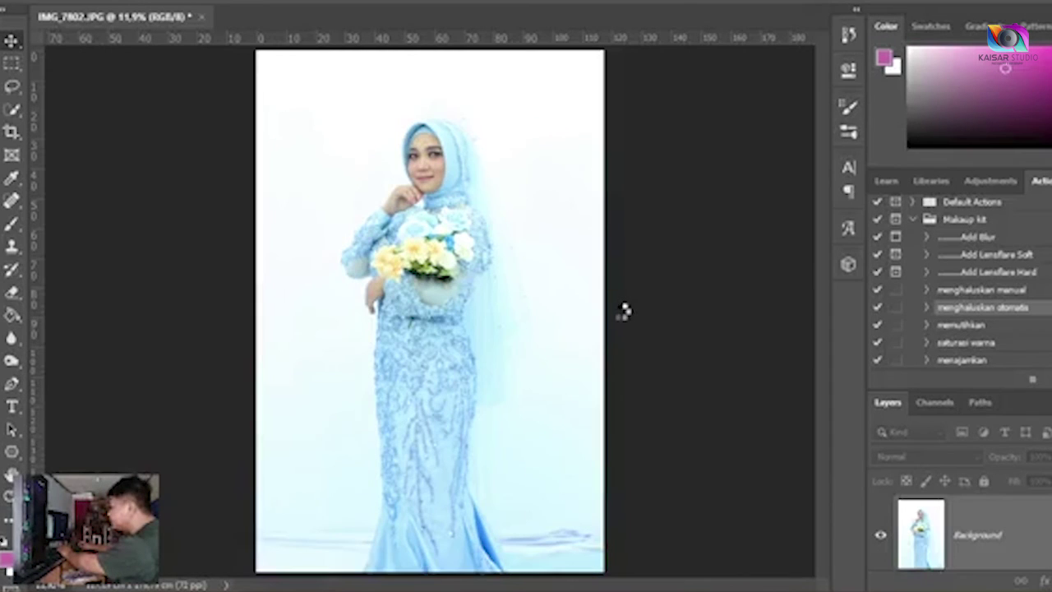
# Step: Try to remove the purple floor folds to the right of the dress hem with a lasso selection and Fill
pyautogui.click(12, 89)
pyautogui.hotkey('ctrl', '+')
pyautogui.hotkey('ctrl', '+')
pyautogui.moveTo(562, 480)
pyautogui.mouseDown()
pyautogui.moveTo(534, 255)
pyautogui.moveTo(516, 214)
pyautogui.mouseUp()
pyautogui.hotkey('ctrl', '+')
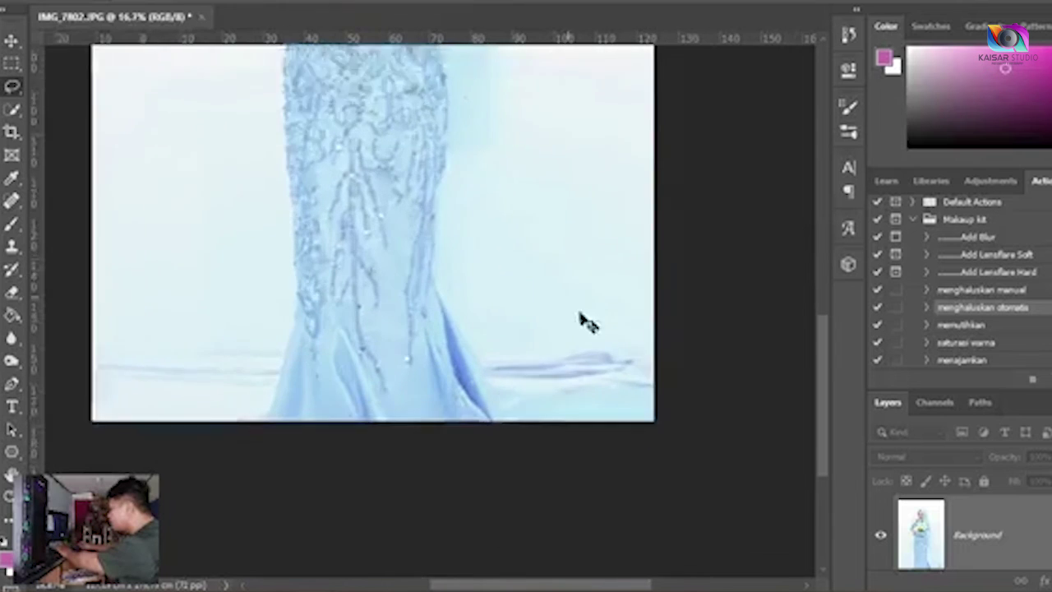
pyautogui.hotkey('ctrl', '+')
pyautogui.moveTo(655, 376); pyautogui.dragTo(580, 300)
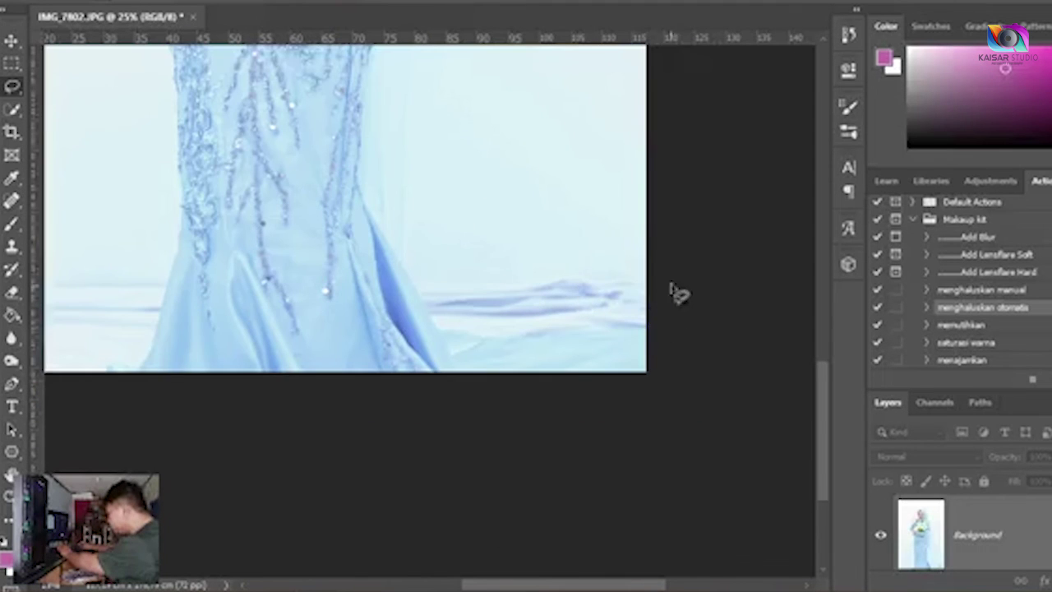
pyautogui.moveTo(670, 283); pyautogui.dragTo(425, 274)
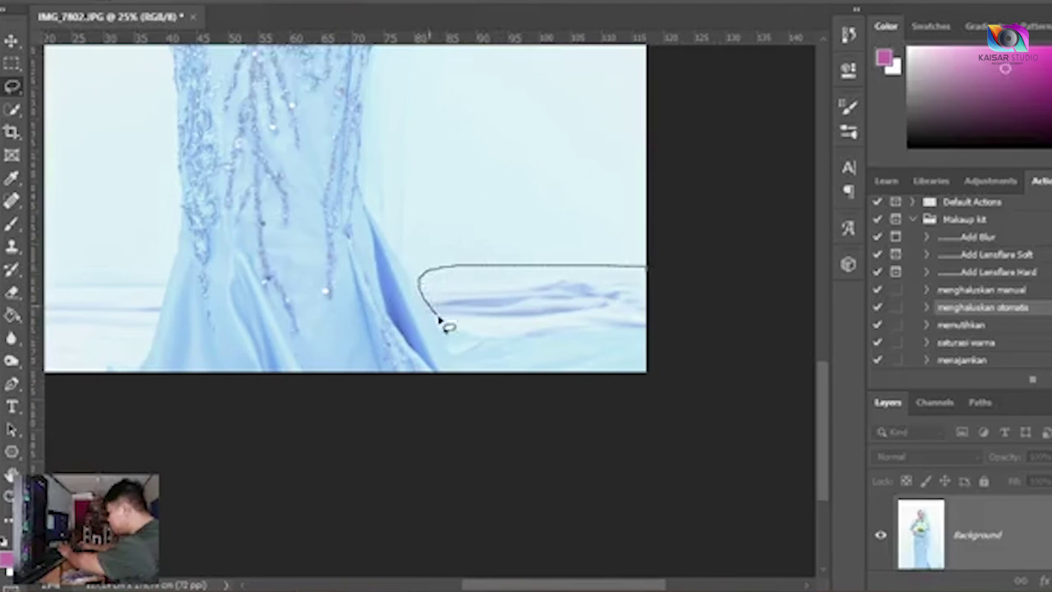
pyautogui.moveTo(441, 323)
pyautogui.mouseDown()
pyautogui.moveTo(529, 333)
pyautogui.moveTo(679, 324)
pyautogui.mouseUp()
pyautogui.rightClick(618, 310)
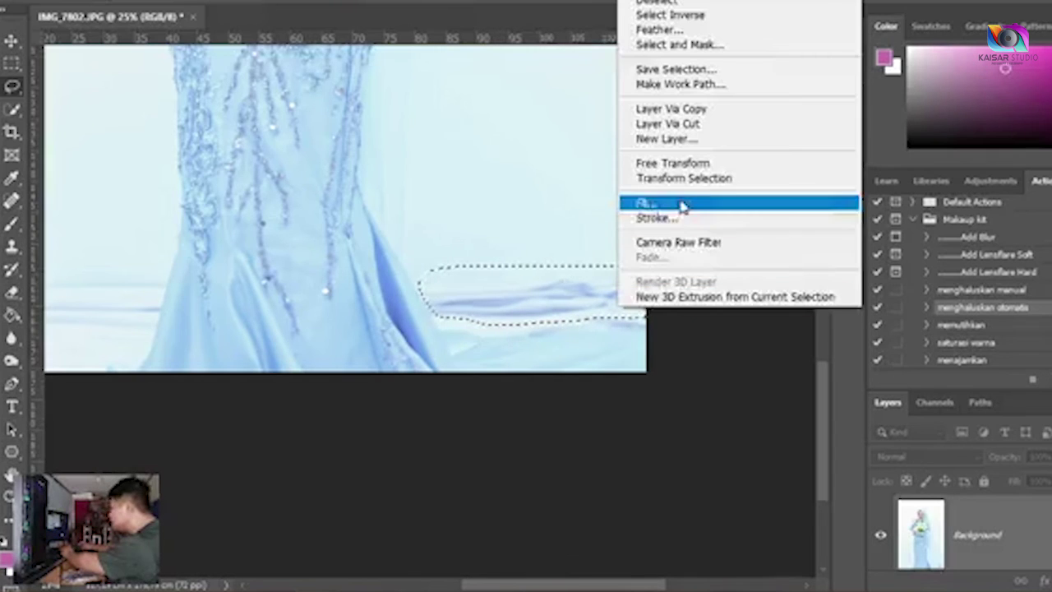
pyautogui.click(681, 205)
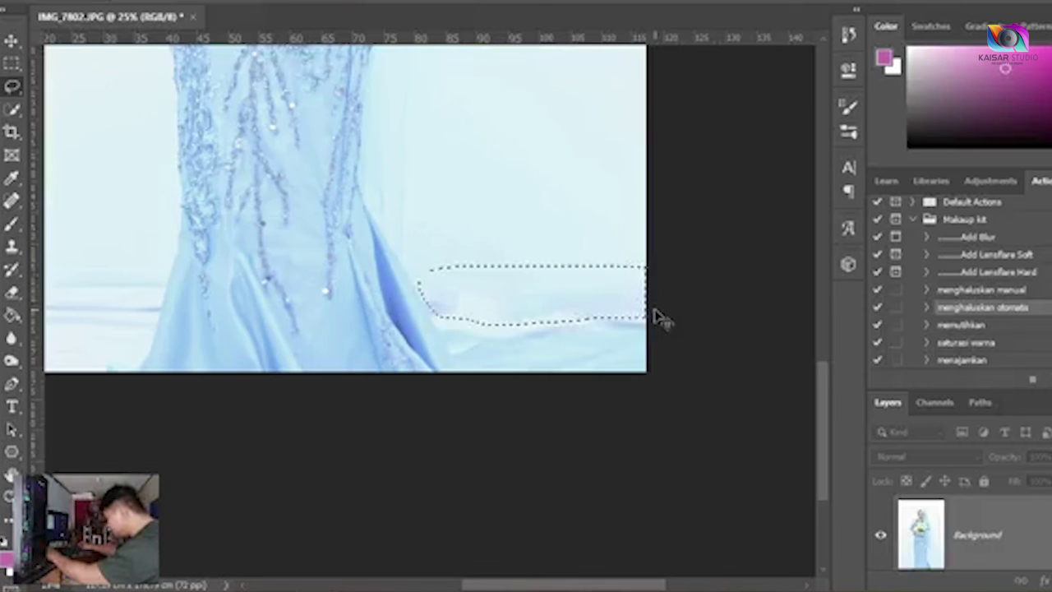
# Step: Undo the fill over the floor folds and clear the selection
pyautogui.hotkey('ctrl', 'z')
pyautogui.moveTo(440, 328)
pyautogui.mouseDown()
pyautogui.moveTo(718, 340)
pyautogui.moveTo(411, 340)
pyautogui.mouseUp()
pyautogui.hotkey('ctrl', 'd')
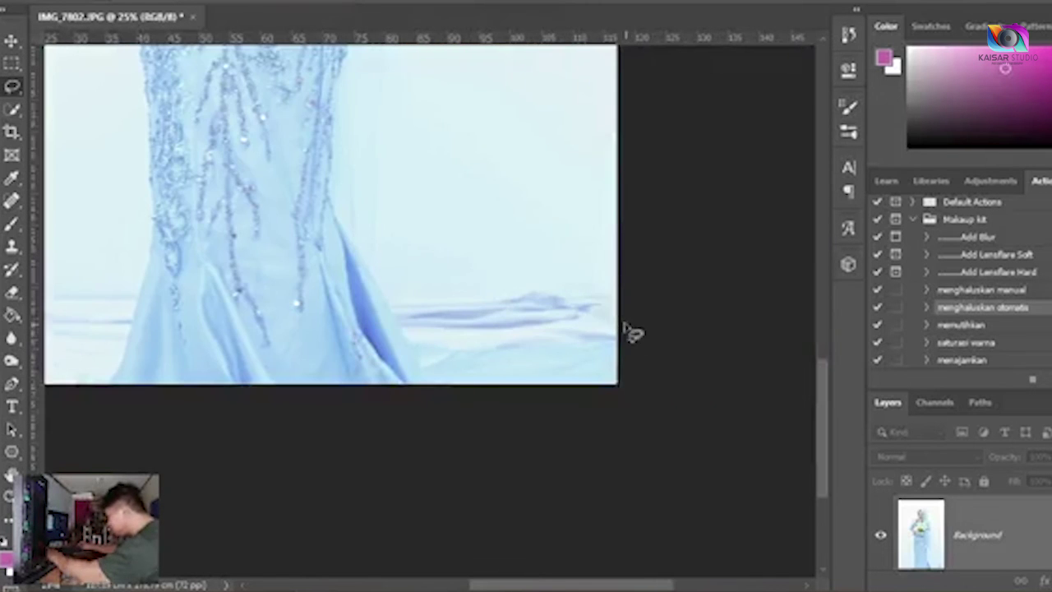
# Step: Lasso the upper purple folds between the dress hem and the photo's right edge, fill them, and deselect
pyautogui.hotkey('ctrl', '+')
pyautogui.hotkey('ctrl', '+')
pyautogui.moveTo(622, 317); pyautogui.dragTo(486, 303)
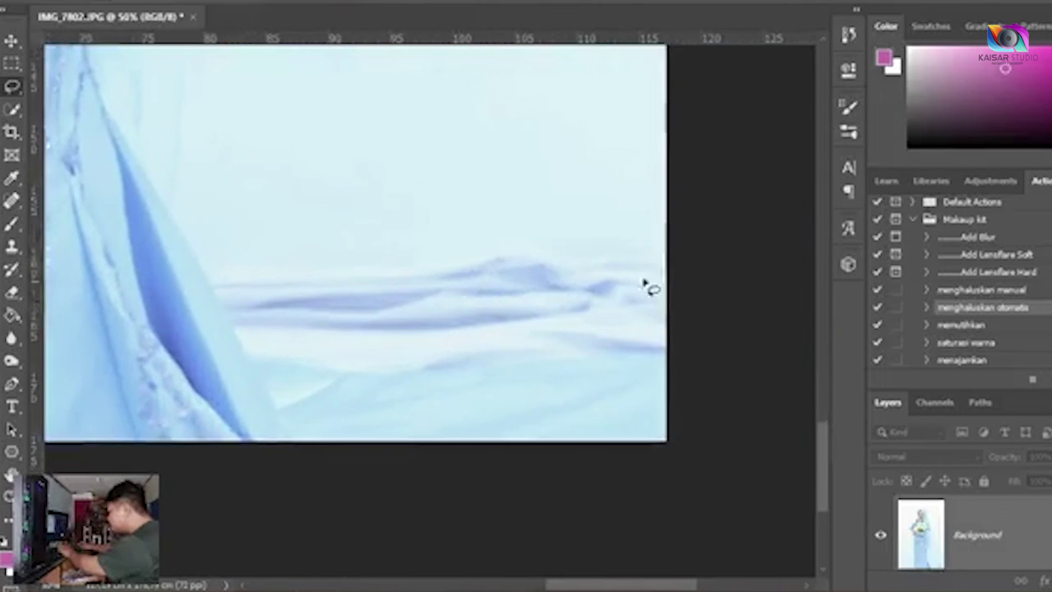
pyautogui.moveTo(684, 240)
pyautogui.mouseDown()
pyautogui.moveTo(587, 235)
pyautogui.moveTo(407, 236)
pyautogui.moveTo(236, 258)
pyautogui.mouseUp()
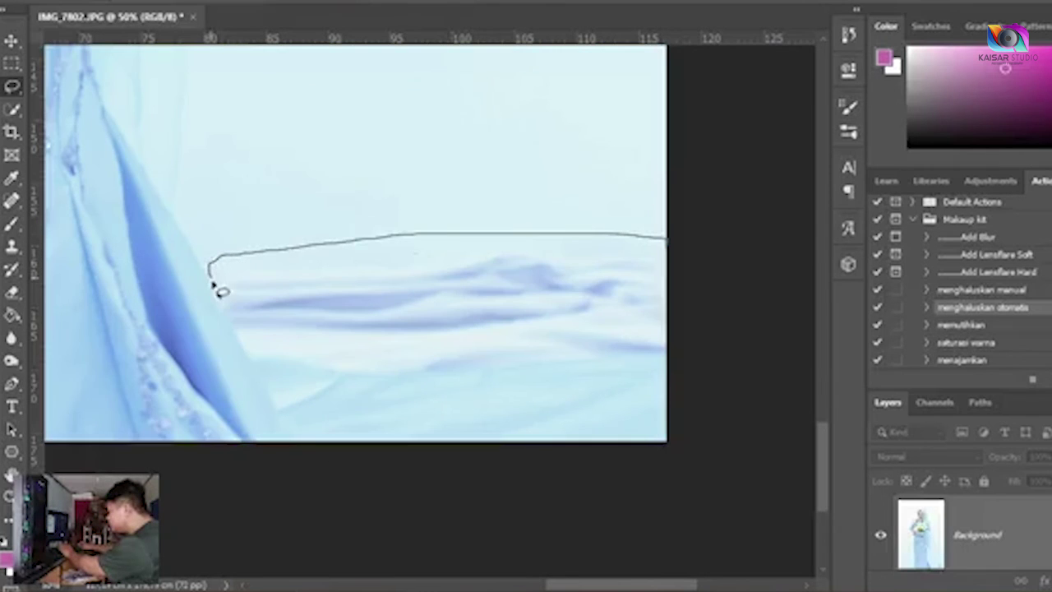
pyautogui.moveTo(261, 354); pyautogui.dragTo(422, 355)
pyautogui.moveTo(509, 337); pyautogui.dragTo(707, 317)
pyautogui.rightClick(568, 291)
pyautogui.click(613, 182)
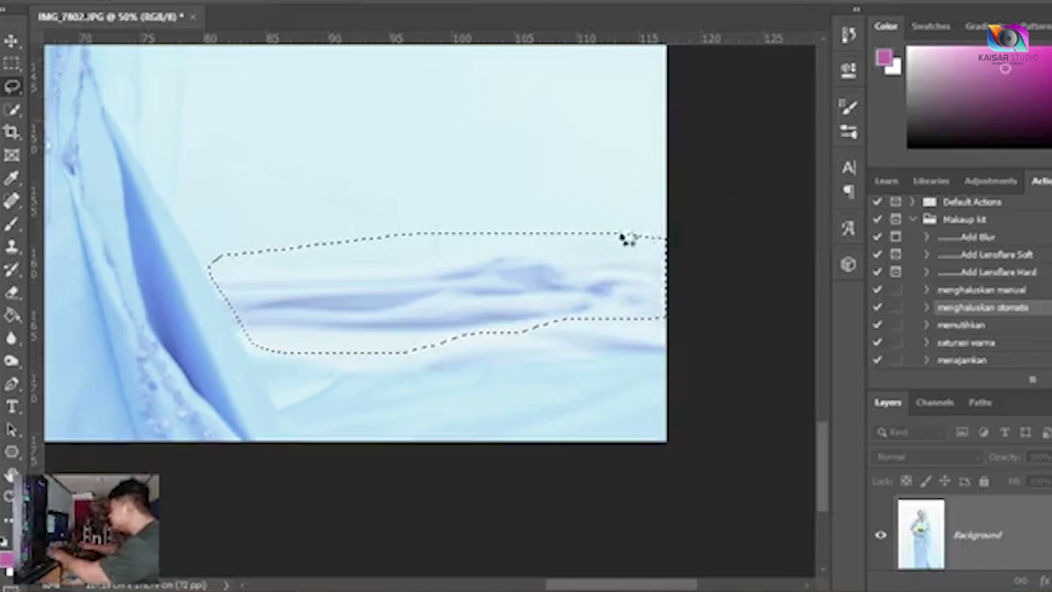
pyautogui.hotkey('ctrl', 'd')
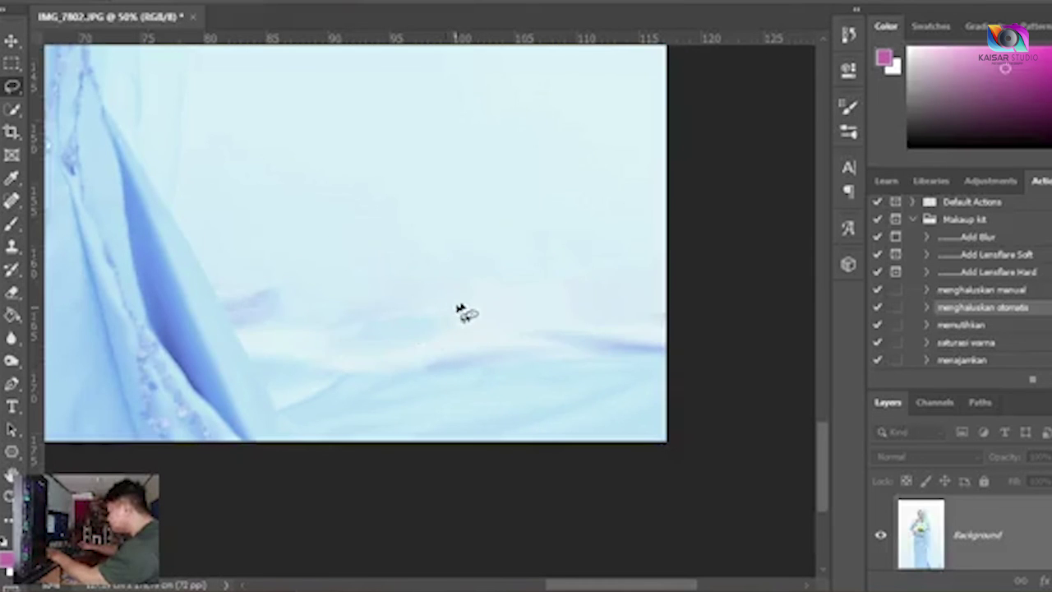
# Step: Lasso the patchy area midway along the cleaned backdrop, fill it, and deselect
pyautogui.moveTo(320, 349)
pyautogui.mouseDown()
pyautogui.moveTo(342, 363)
pyautogui.moveTo(440, 352)
pyautogui.mouseUp()
pyautogui.rightClick(444, 327)
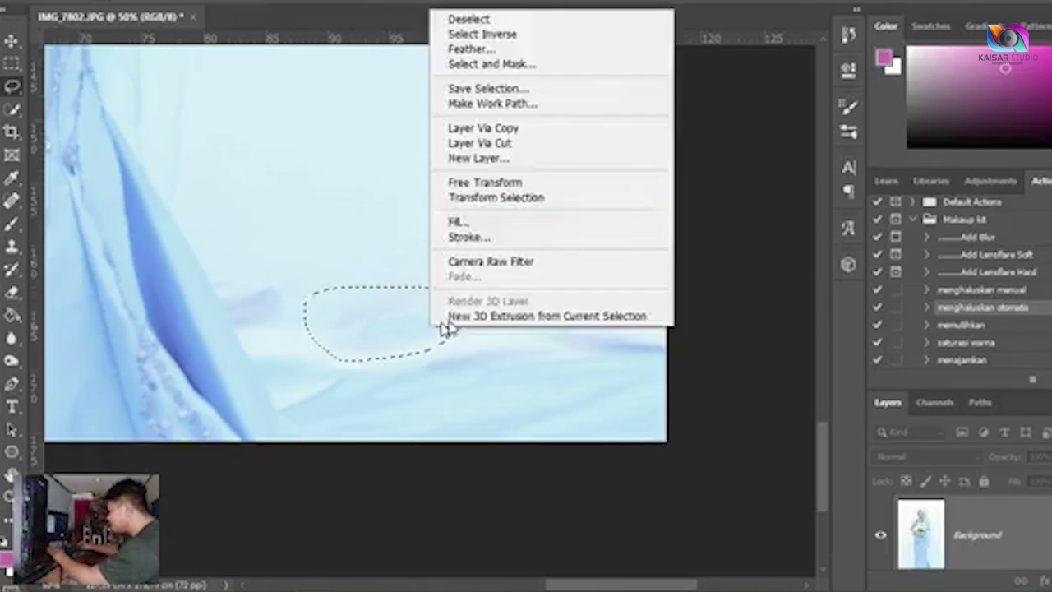
pyautogui.click(498, 223)
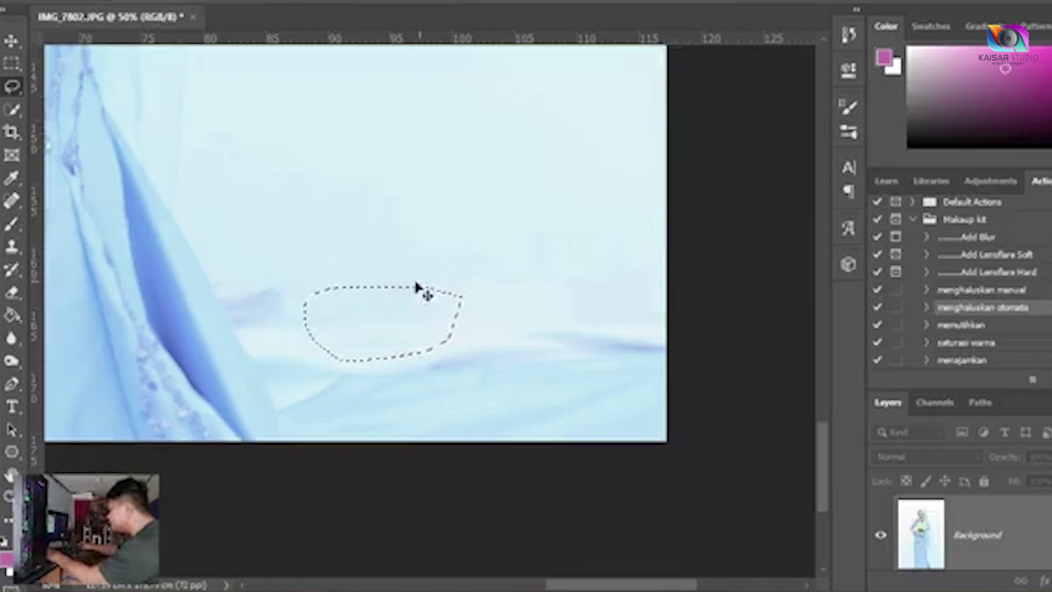
pyautogui.hotkey('ctrl', 'd')
# Step: Lasso the purple smudge right beside the dress edge, fill it, and clear the selection
pyautogui.moveTo(312, 275); pyautogui.dragTo(221, 271)
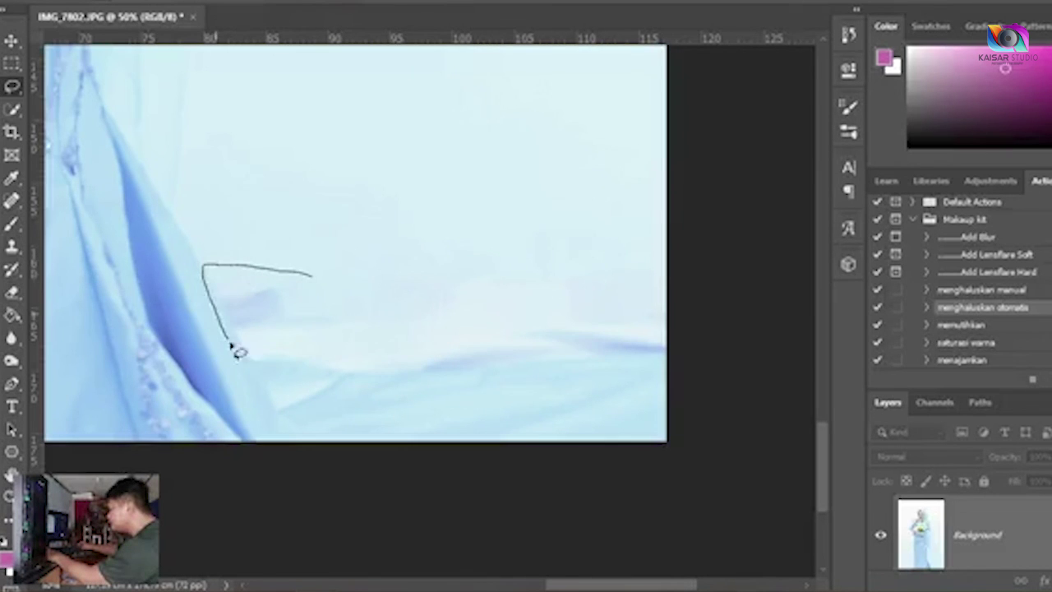
pyautogui.moveTo(237, 352); pyautogui.dragTo(313, 319)
pyautogui.rightClick(284, 304)
pyautogui.click(340, 197)
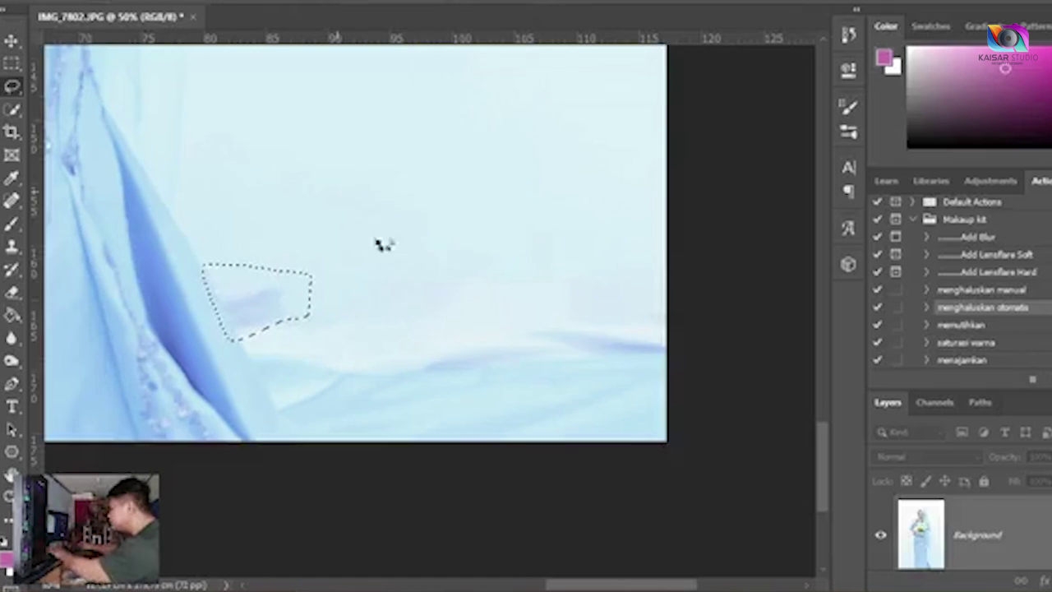
pyautogui.hotkey('ctrl', 'd')
# Step: Lasso the remaining purple fold running to the photo's right edge, fill it, and deselect
pyautogui.moveTo(668, 290)
pyautogui.mouseDown()
pyautogui.moveTo(402, 347)
pyautogui.moveTo(430, 394)
pyautogui.moveTo(658, 374)
pyautogui.mouseUp()
pyautogui.rightClick(617, 343)
pyautogui.click(618, 201)
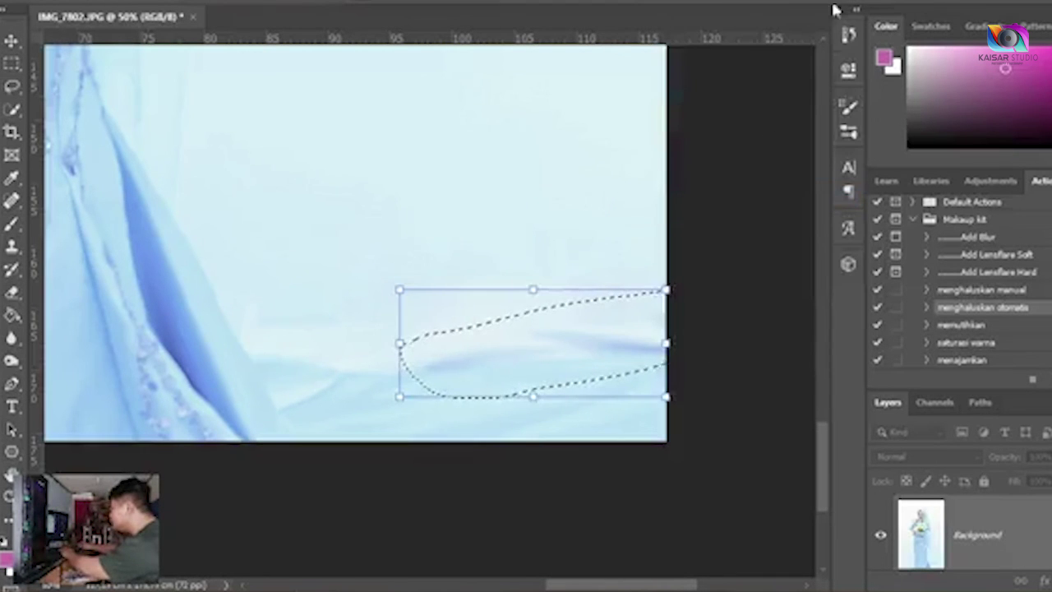
pyautogui.press('Return')
pyautogui.rightClick(545, 327)
pyautogui.click(567, 252)
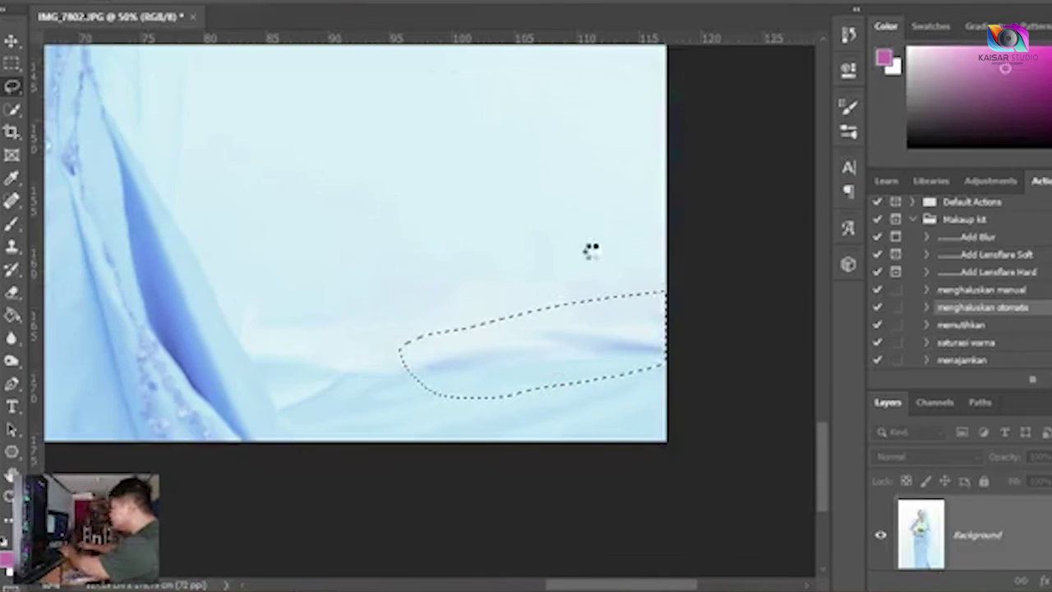
pyautogui.hotkey('ctrl', 'd')
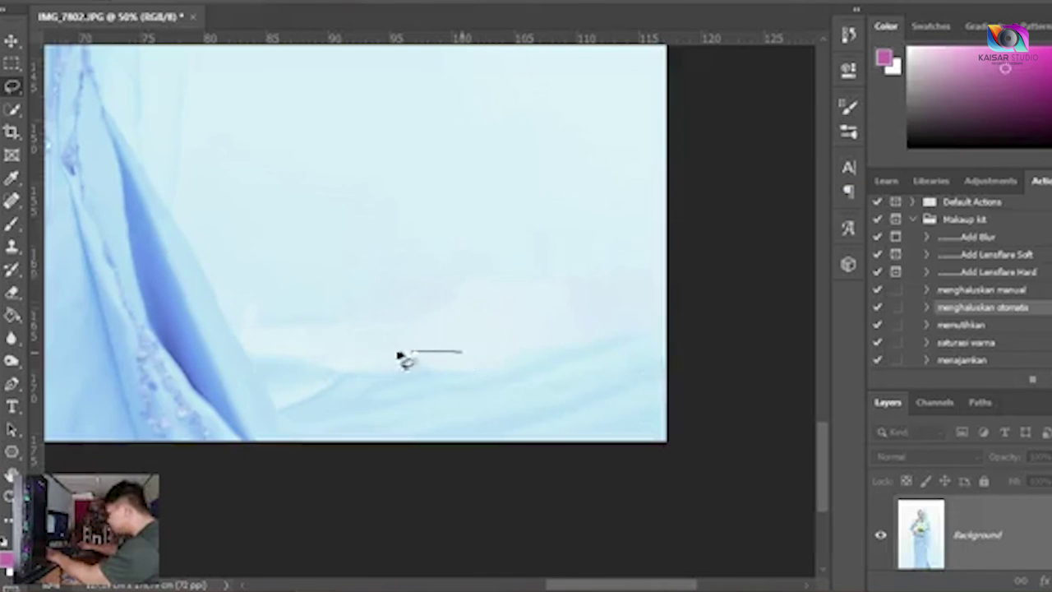
# Step: Lasso the creased fabric directly right of the dress hem, fill it, and deselect
pyautogui.moveTo(399, 354); pyautogui.dragTo(245, 350)
pyautogui.moveTo(282, 429); pyautogui.dragTo(444, 375)
pyautogui.rightClick(444, 376)
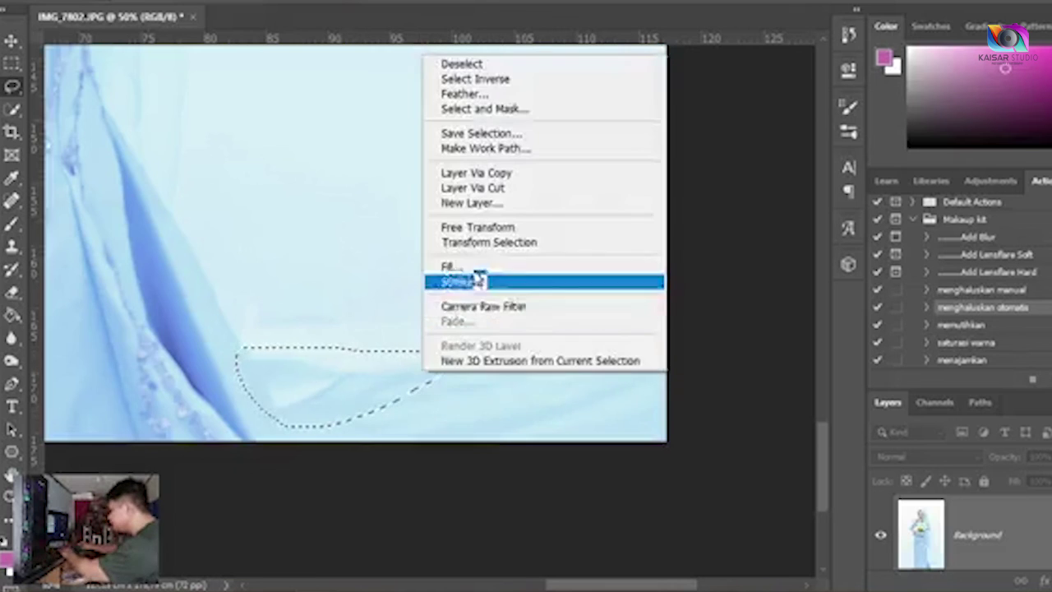
pyautogui.click(470, 267)
pyautogui.press('Return')
pyautogui.hotkey('ctrl', 'd')
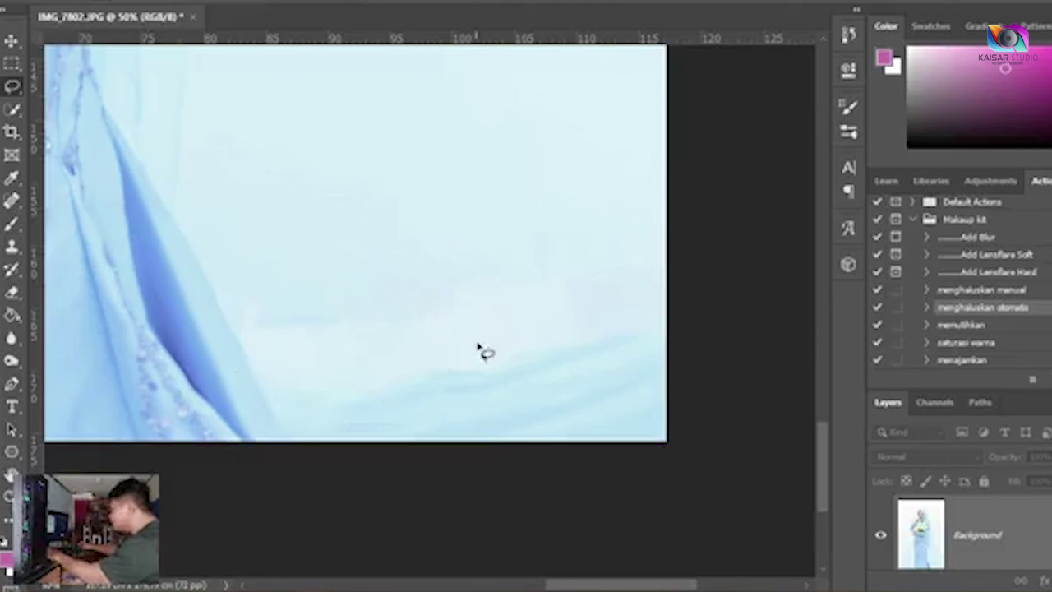
# Step: Lasso the faint streak in the backdrop just right of the flared dress hem and fill it
pyautogui.hotkey('ctrl', '0')
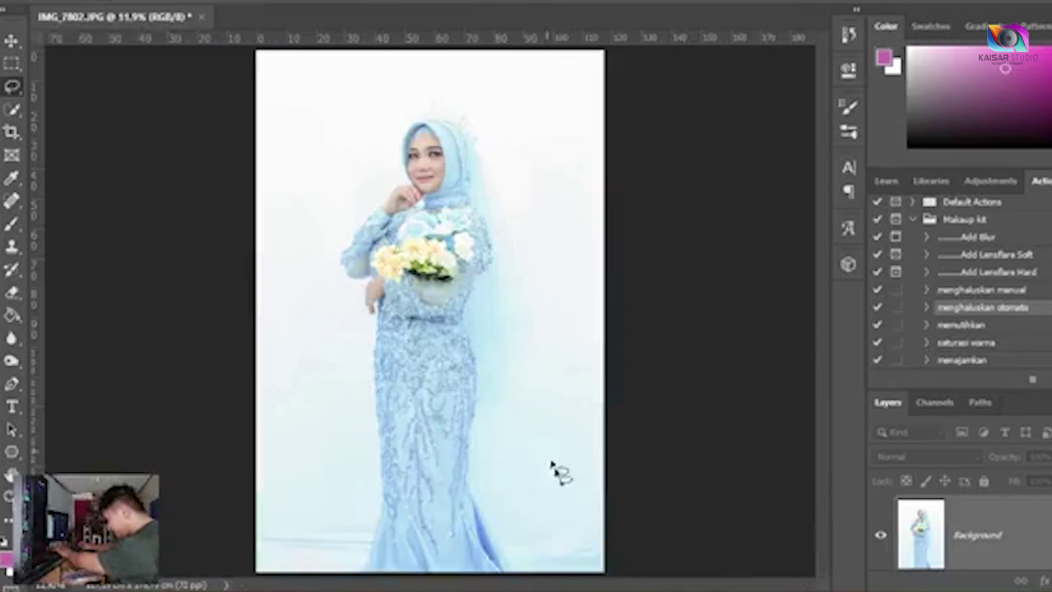
pyautogui.hotkey('ctrl', '+')
pyautogui.moveTo(552, 421)
pyautogui.mouseDown()
pyautogui.moveTo(554, 232)
pyautogui.moveTo(627, 384)
pyautogui.moveTo(592, 390)
pyautogui.moveTo(599, 405)
pyautogui.moveTo(645, 409)
pyautogui.mouseUp()
pyautogui.hotkey('ctrl', '+')
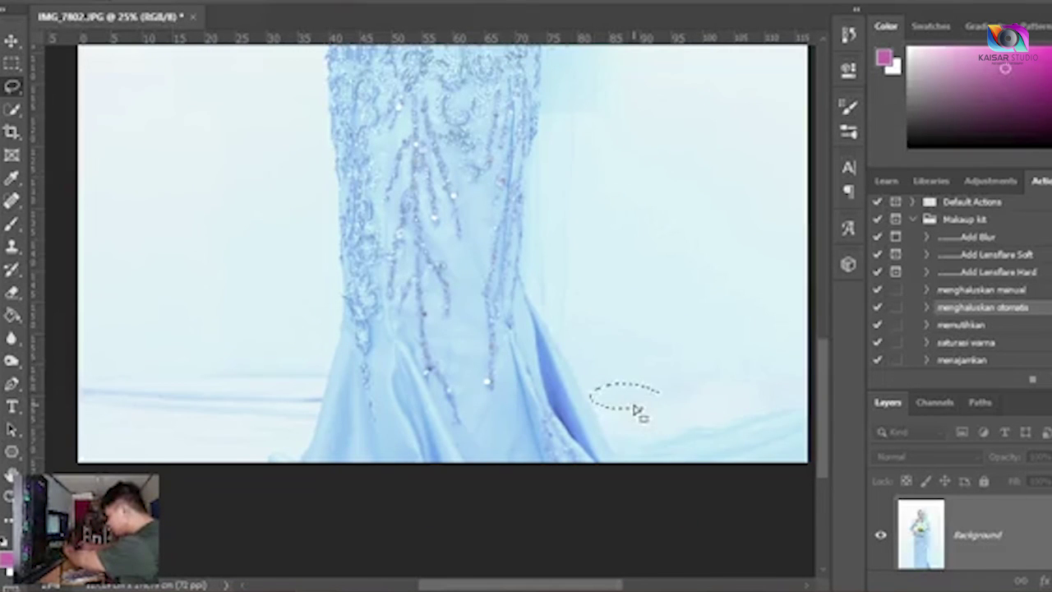
pyautogui.rightClick(640, 412)
pyautogui.click(665, 297)
pyautogui.press('Return')
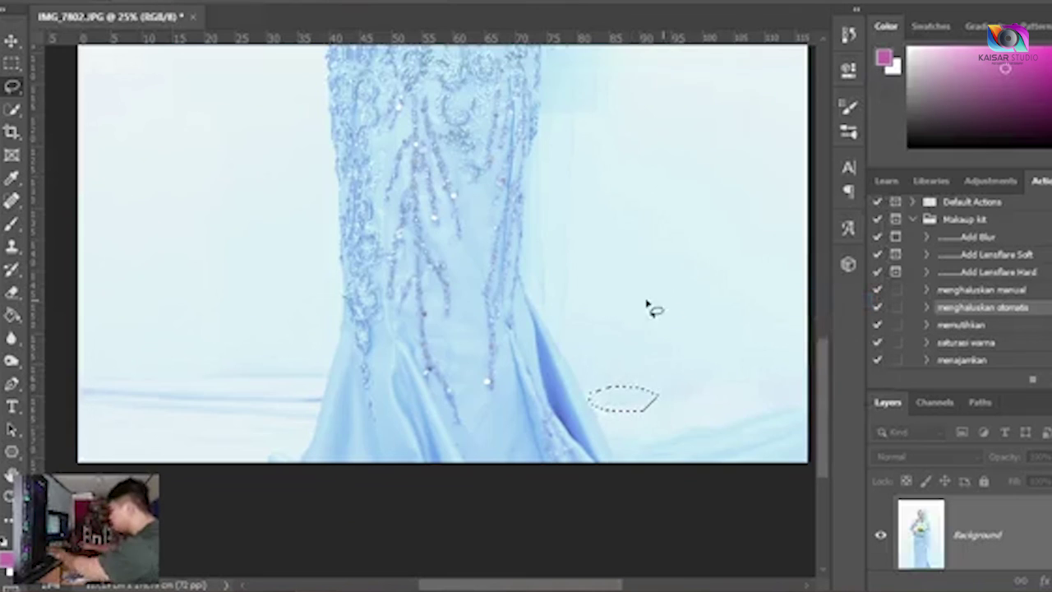
# Step: Lasso the floor folds running from the photo's left edge to the dress, fill them, and deselect
pyautogui.moveTo(298, 354)
pyautogui.mouseDown()
pyautogui.moveTo(82, 349)
pyautogui.moveTo(62, 397)
pyautogui.moveTo(103, 440)
pyautogui.moveTo(298, 430)
pyautogui.mouseUp()
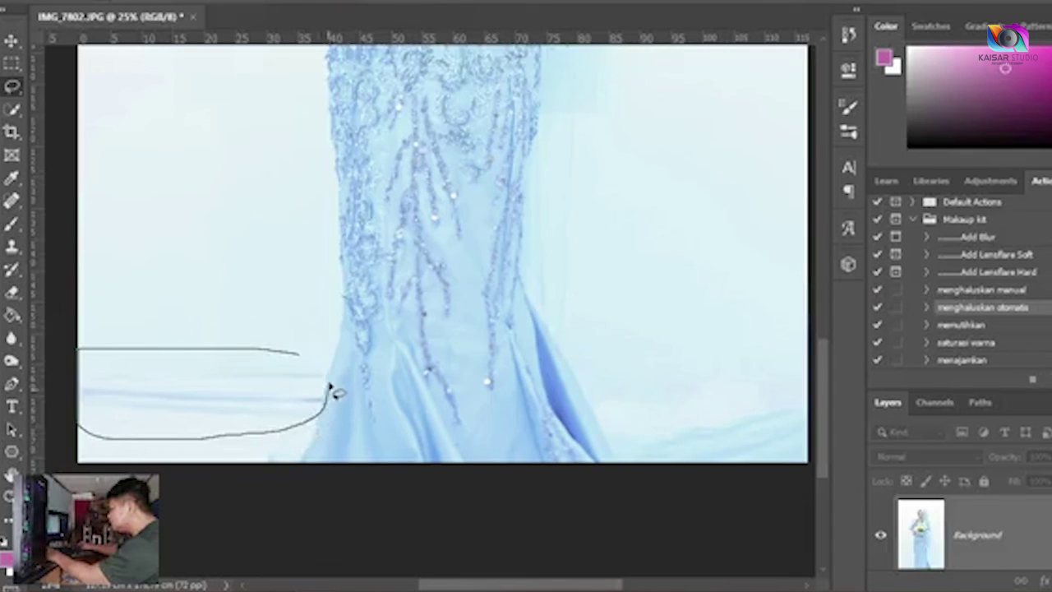
pyautogui.moveTo(329, 392); pyautogui.dragTo(327, 385)
pyautogui.rightClick(305, 369)
pyautogui.click(355, 257)
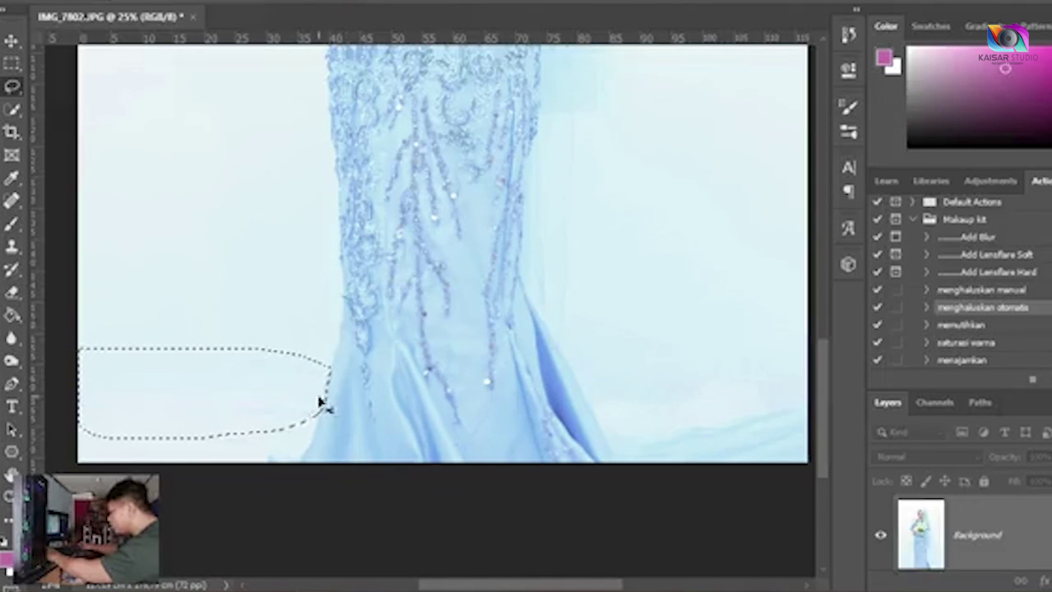
pyautogui.hotkey('ctrl', 'd')
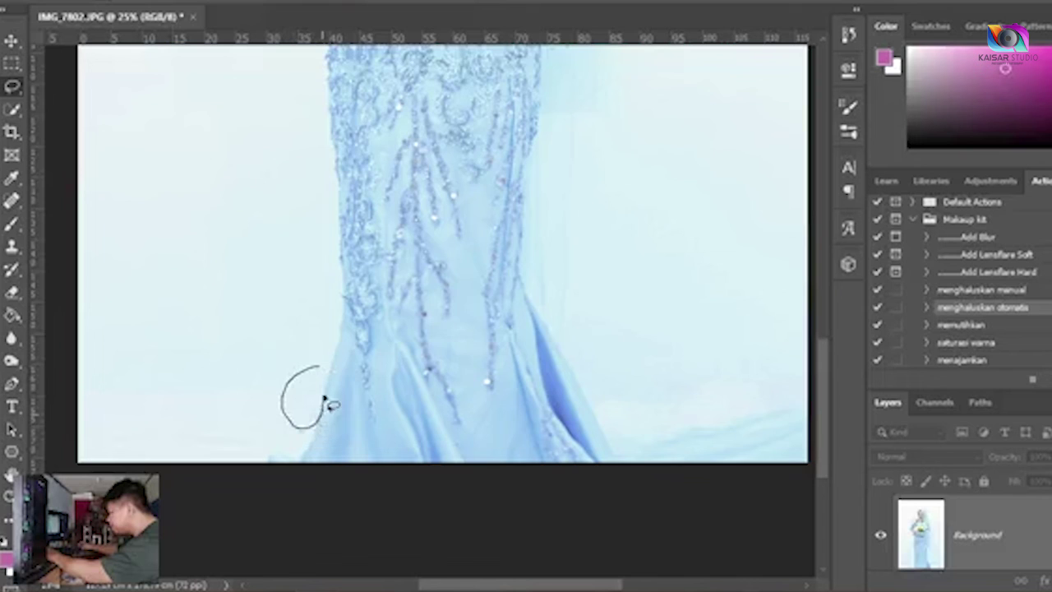
# Step: Lasso the leftover patch beside the left edge of the dress hem, fill it, and deselect
pyautogui.moveTo(329, 402); pyautogui.dragTo(327, 399)
pyautogui.rightClick(311, 378)
pyautogui.click(353, 277)
pyautogui.press('Return')
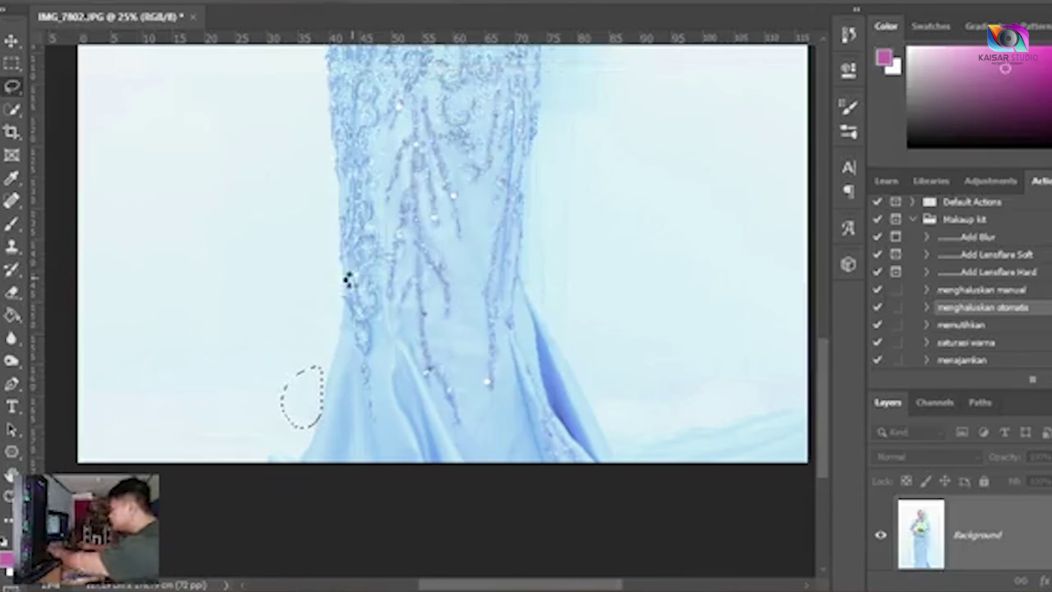
pyautogui.hotkey('ctrl', 'd')
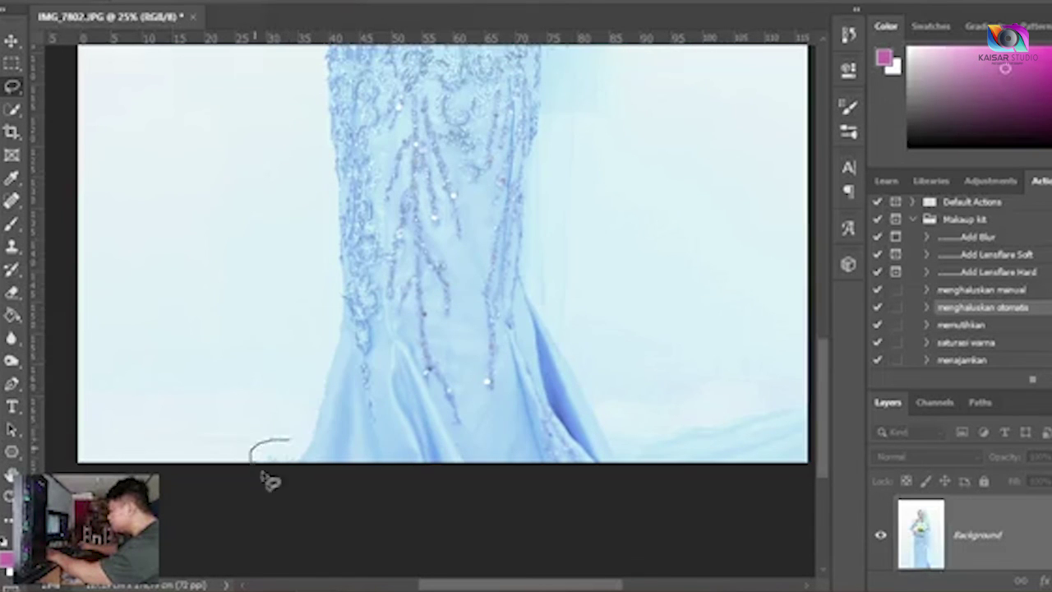
# Step: Lasso the small crease at the photo's bottom edge, left of the dress hem, and fill it
pyautogui.moveTo(264, 476)
pyautogui.mouseDown()
pyautogui.moveTo(305, 476)
pyautogui.moveTo(305, 466)
pyautogui.mouseUp()
pyautogui.rightClick(302, 461)
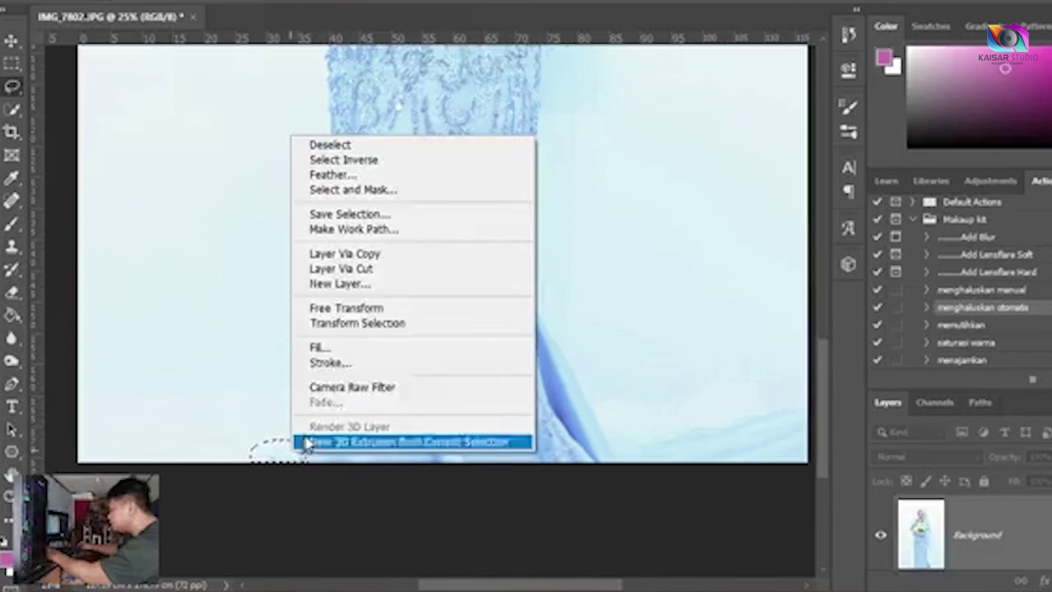
pyautogui.click(334, 349)
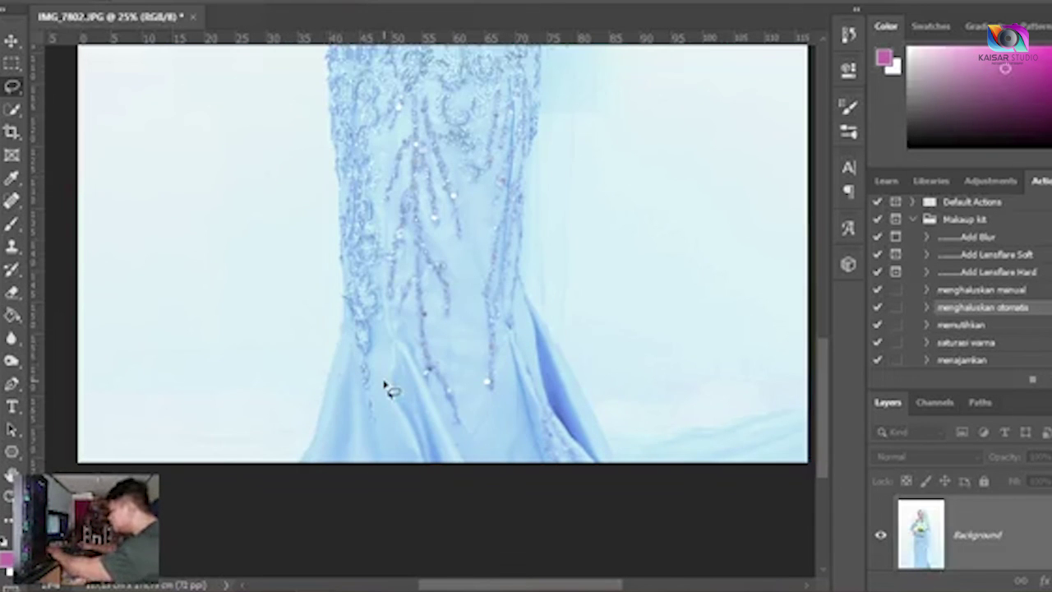
# Step: Lasso the blue folds across the photo's bottom-right corner, from the hem to the right edge, fill them, and deselect
pyautogui.moveTo(695, 433); pyautogui.dragTo(565, 398)
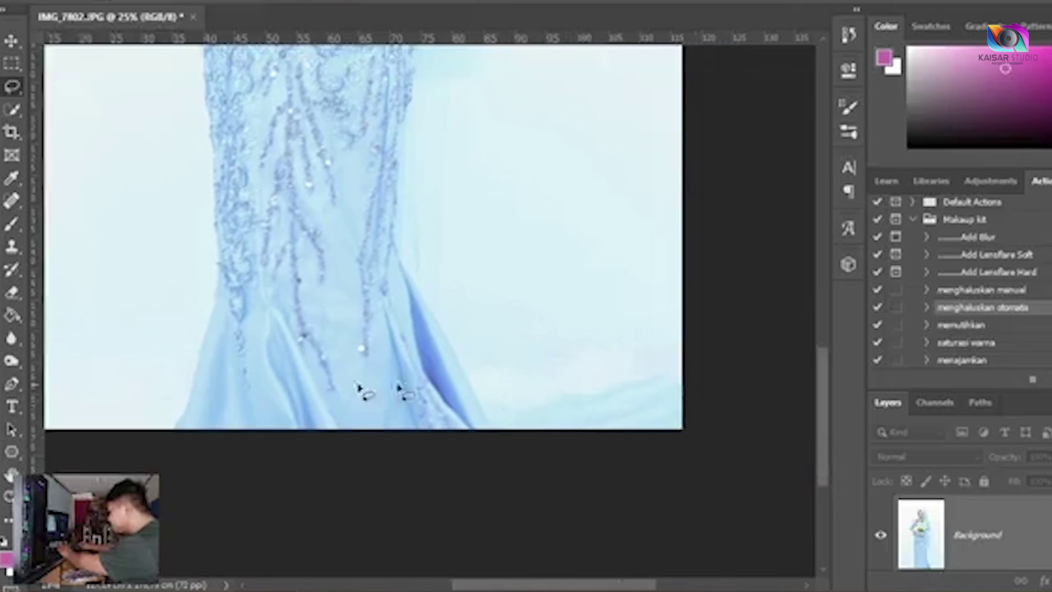
pyautogui.moveTo(697, 385)
pyautogui.mouseDown()
pyautogui.moveTo(553, 364)
pyautogui.moveTo(485, 392)
pyautogui.mouseUp()
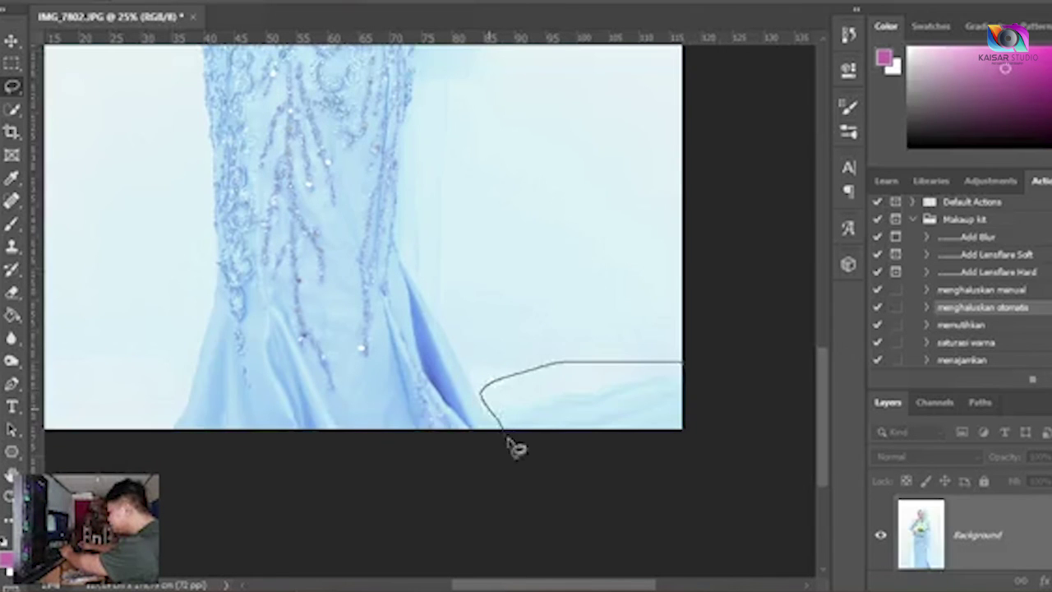
pyautogui.moveTo(517, 448); pyautogui.dragTo(653, 400)
pyautogui.rightClick(626, 72)
pyautogui.click(676, 285)
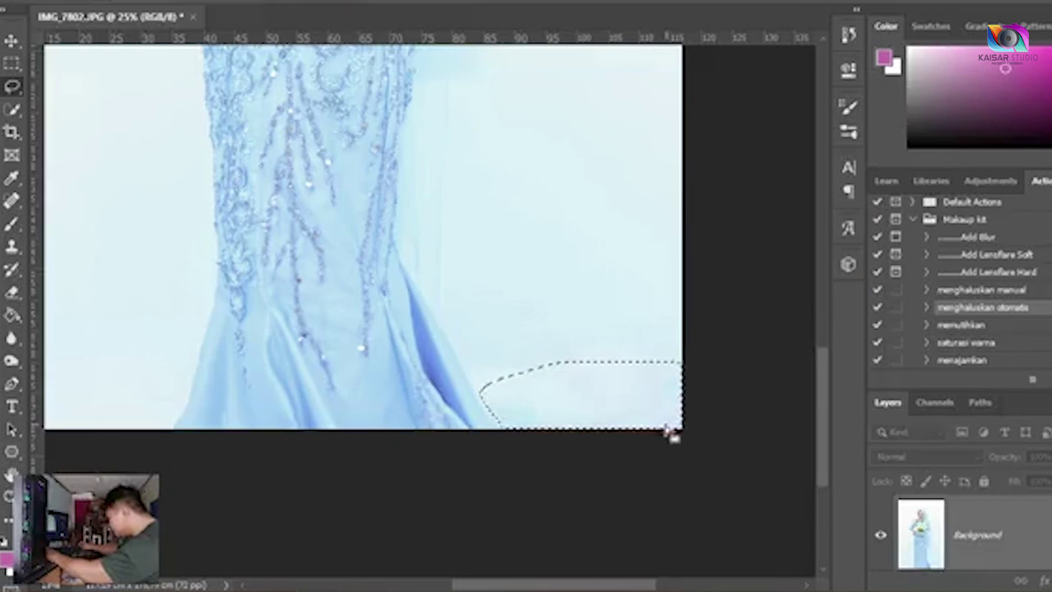
pyautogui.hotkey('ctrl', 'd')
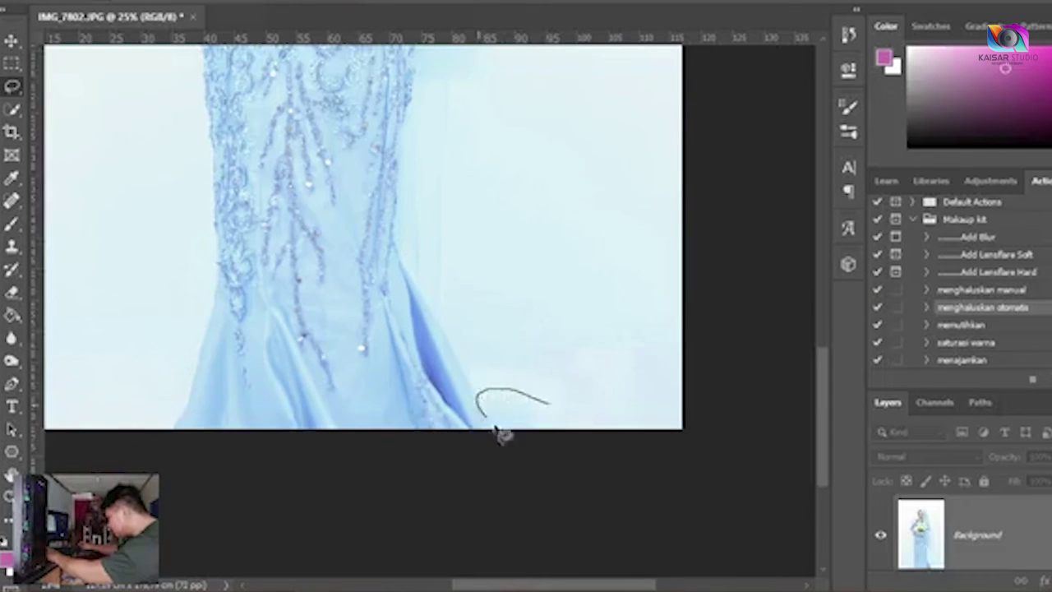
# Step: Lasso the bluish patch left at the bottom edge immediately right of the dress hem, fill it, and deselect
pyautogui.moveTo(503, 436); pyautogui.dragTo(529, 417)
pyautogui.rightClick(528, 411)
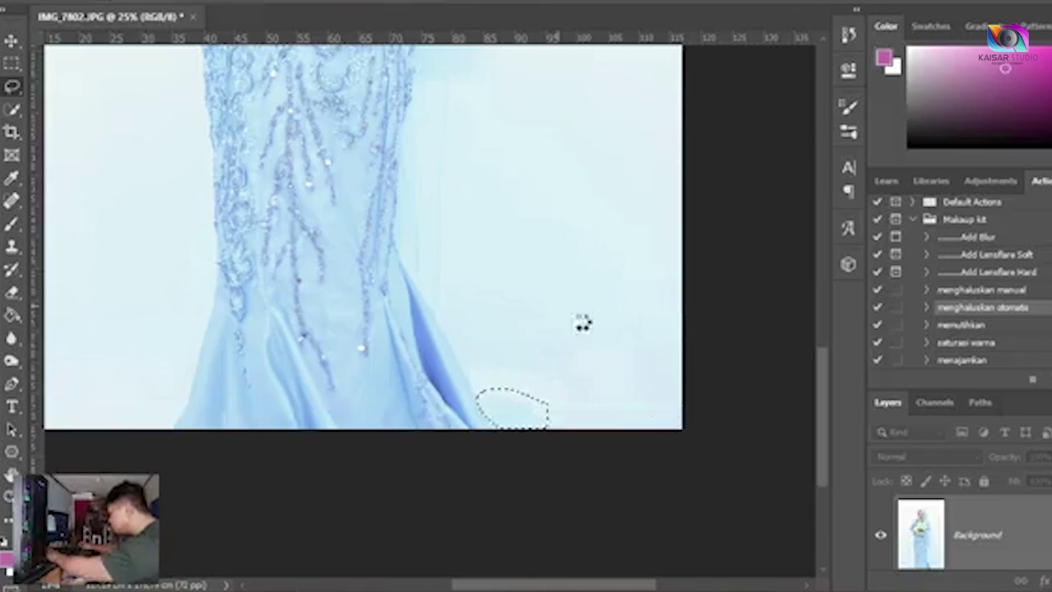
pyautogui.hotkey('ctrl', 'd')
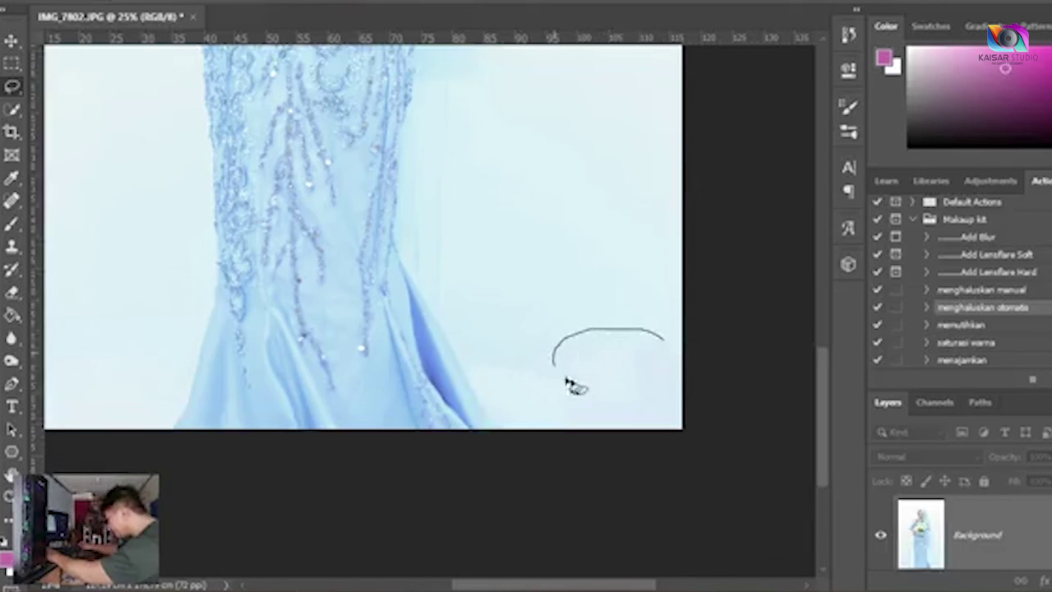
# Step: Lasso the uneven backdrop patch near the lower part of the photo's right edge, fill it, and deselect
pyautogui.moveTo(567, 382); pyautogui.dragTo(660, 345)
pyautogui.rightClick(657, 344)
pyautogui.click(693, 239)
pyautogui.press('Return')
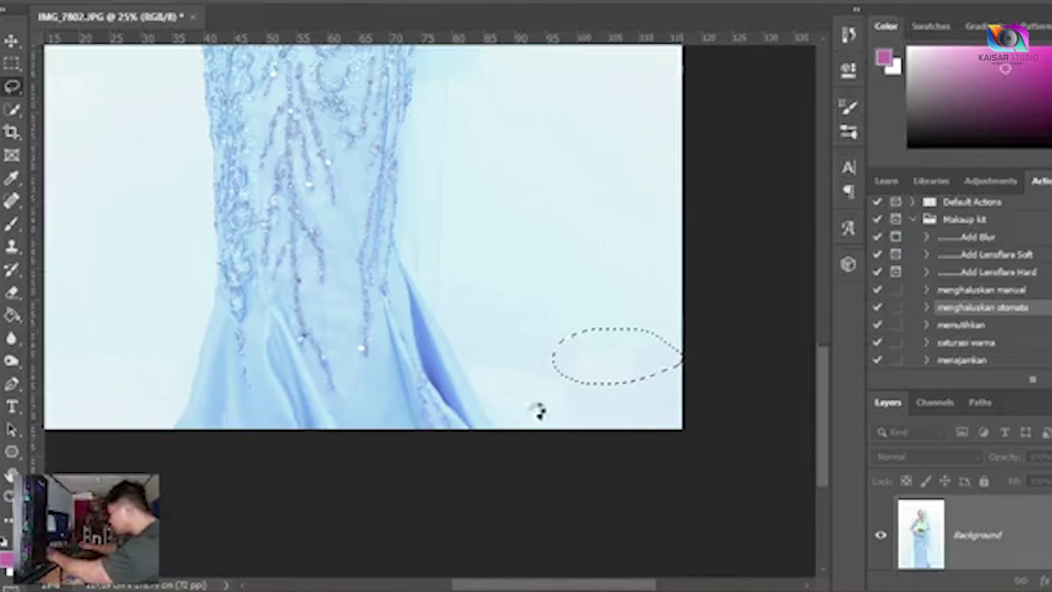
pyautogui.hotkey('ctrl', 'd')
# Step: Save the cleaned photo on the computer as JPEG IMG_7802 in the folder that holds IMG_7780, IMG_7786 and IMG_7798
pyautogui.hotkey('ctrl', '+')
pyautogui.hotkey('ctrl', '+')
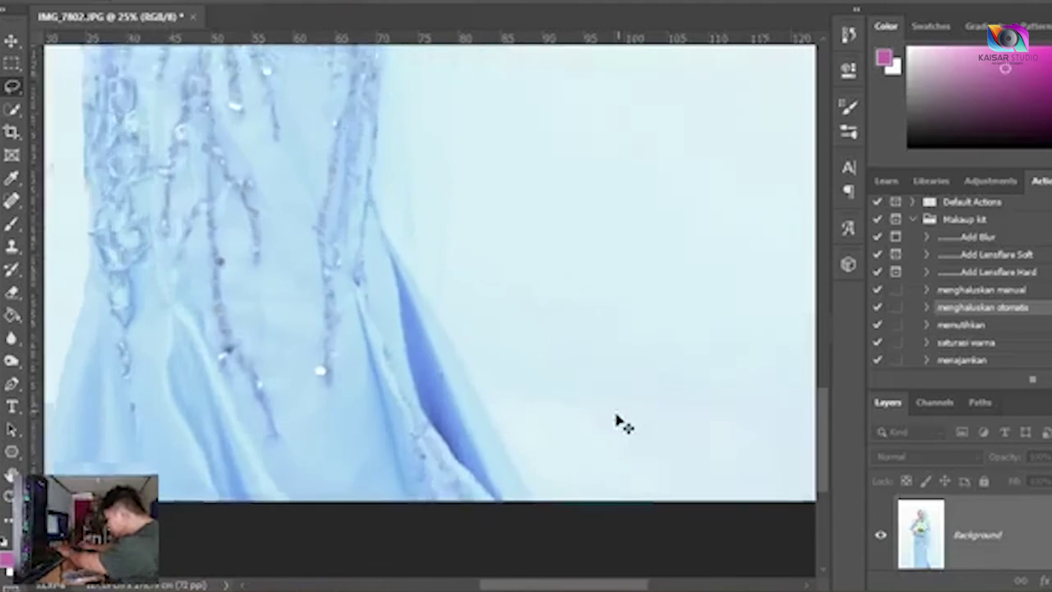
pyautogui.moveTo(617, 428); pyautogui.dragTo(613, 324)
pyautogui.hotkey('ctrl', '0')
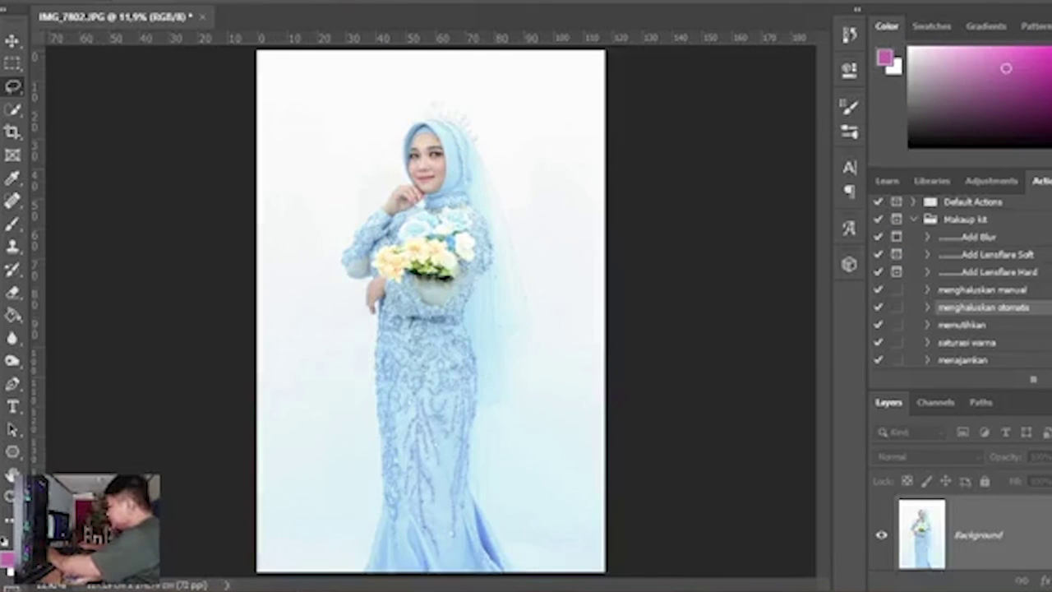
pyautogui.click(13, 43)
pyautogui.hotkey('ctrl', 'shift', 's')
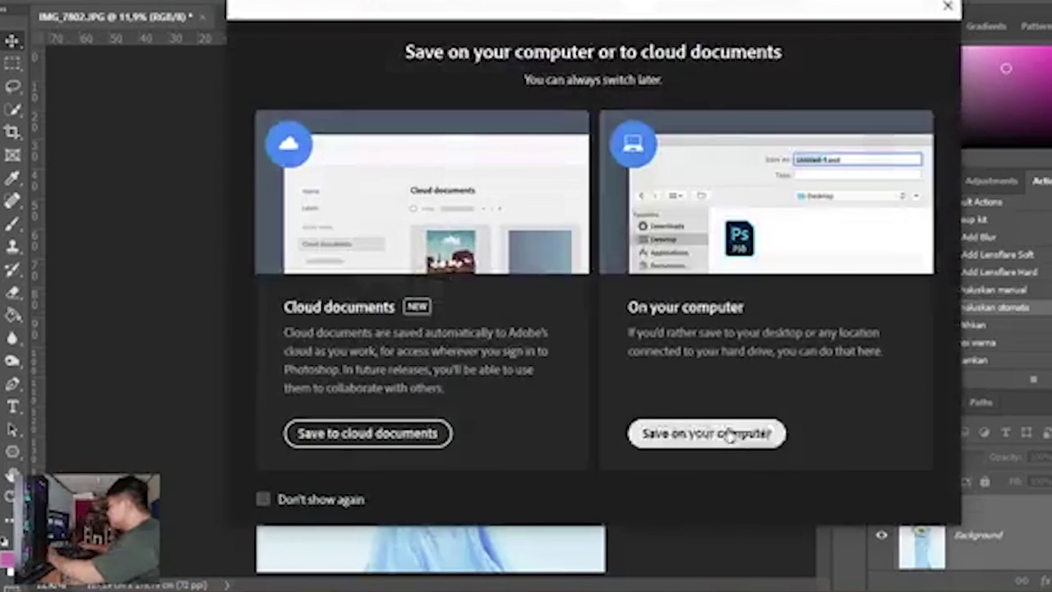
pyautogui.click(734, 434)
pyautogui.doubleClick(205, 114)
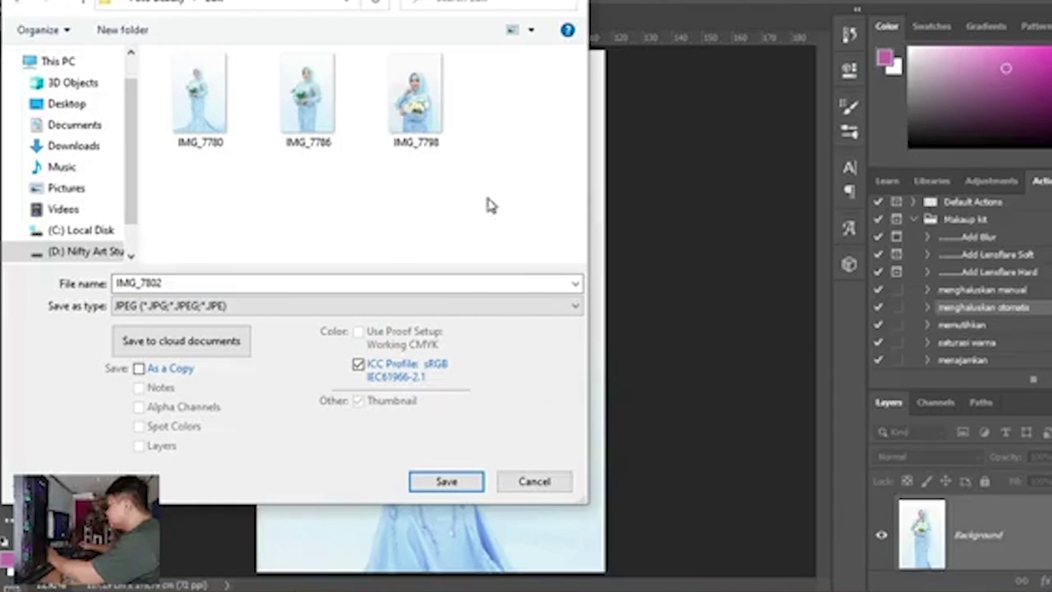
pyautogui.click(444, 482)
pyautogui.press('Return')
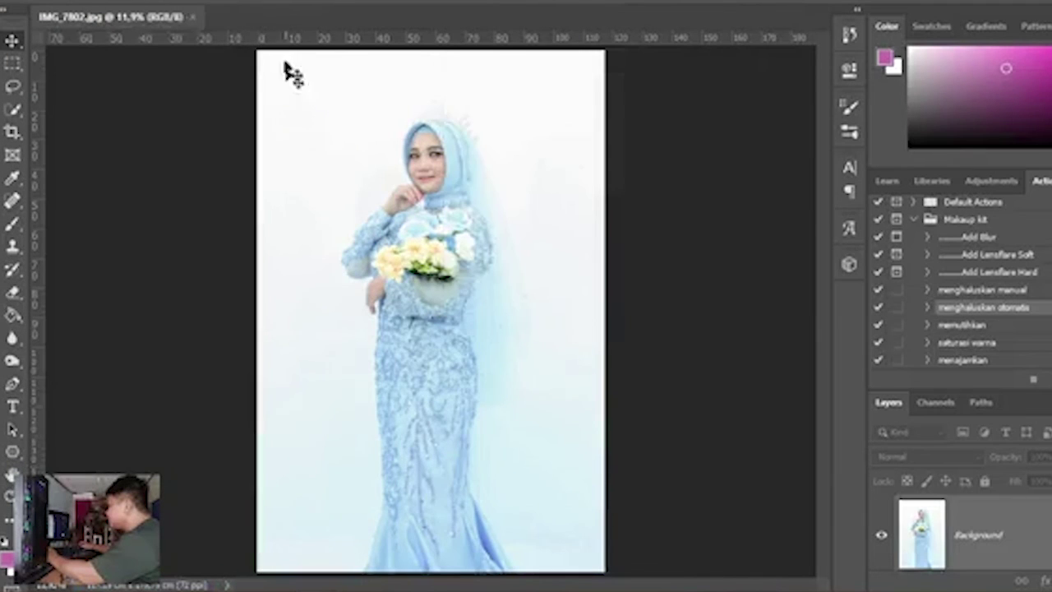